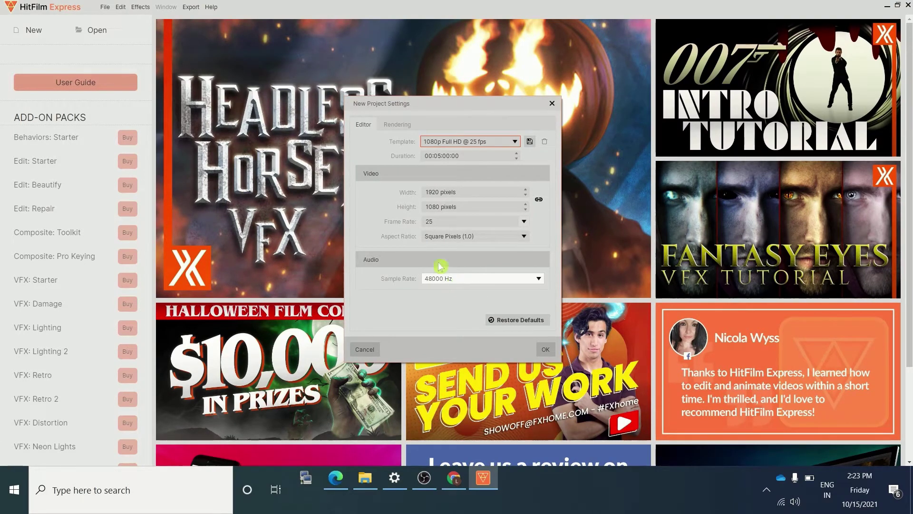
# Step: Create a new project from the 1080p Full HD @ 25 fps template, with high performance proxies created automatically for imported media
pyautogui.click(547, 350)
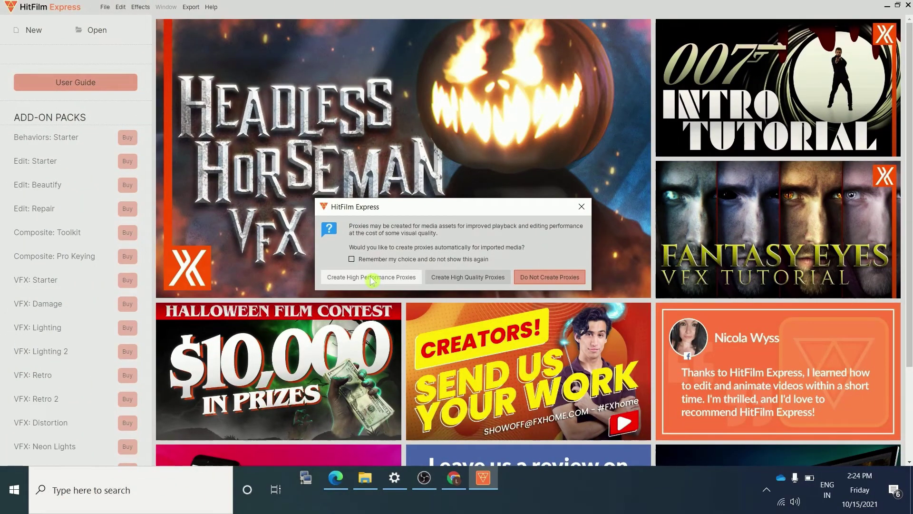
pyautogui.click(370, 276)
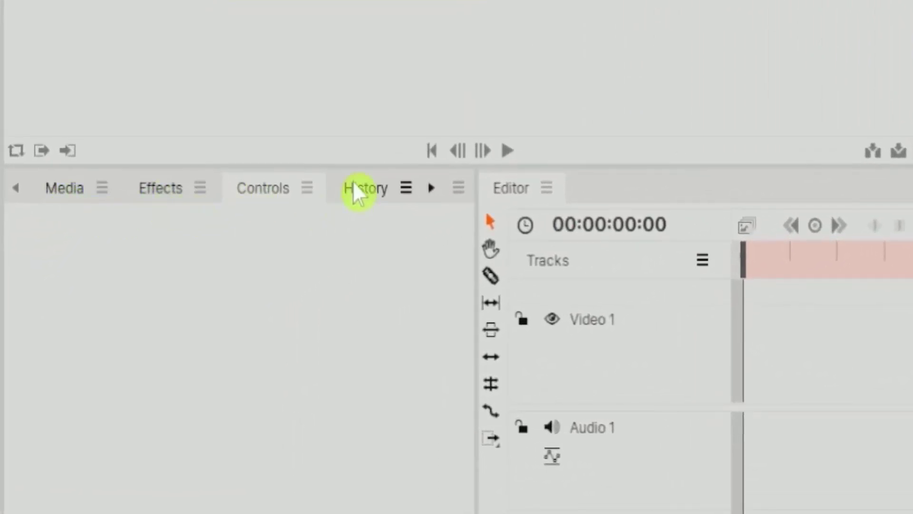
pyautogui.click(431, 188)
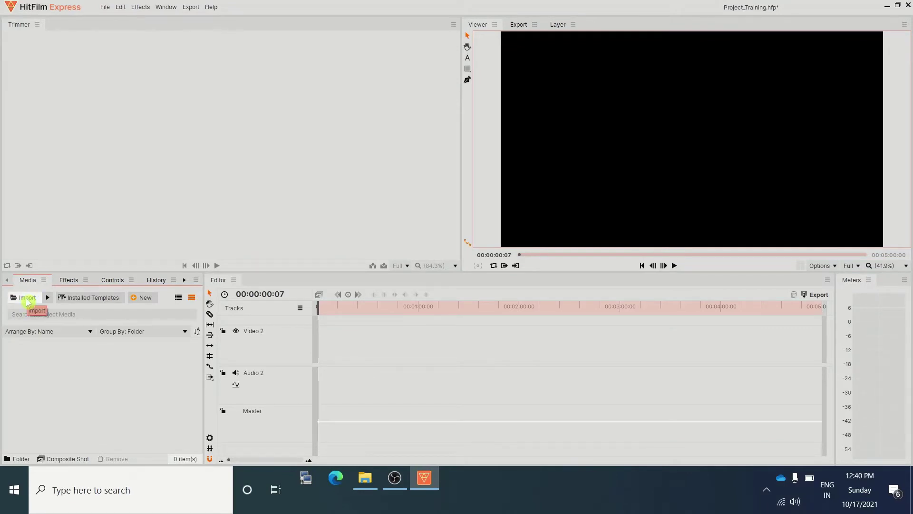
# Step: Import the video 171124_B1_HD_001.mp4 from the Free Video folder into the project media
pyautogui.click(25, 298)
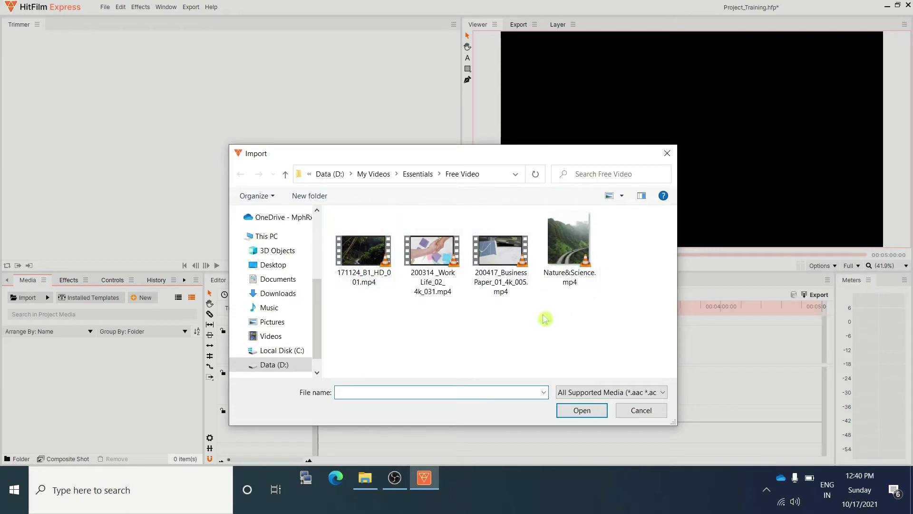
pyautogui.click(364, 255)
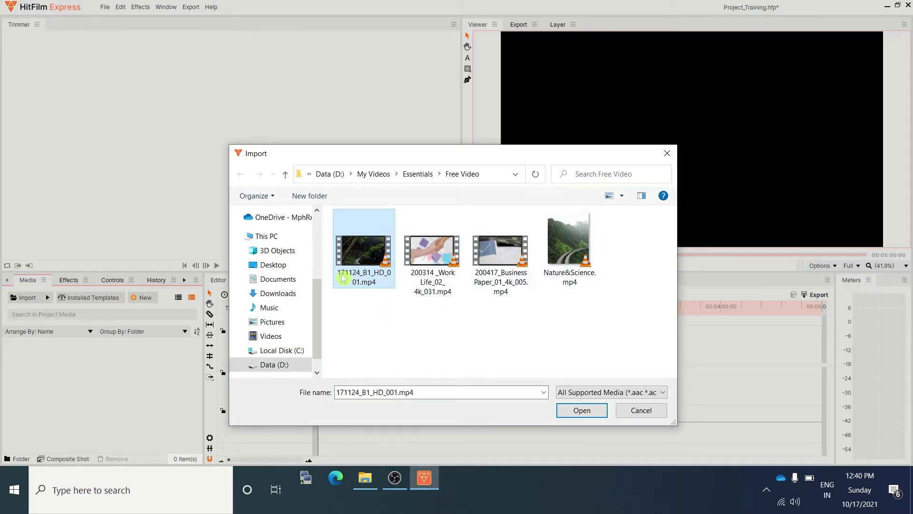
pyautogui.click(362, 252)
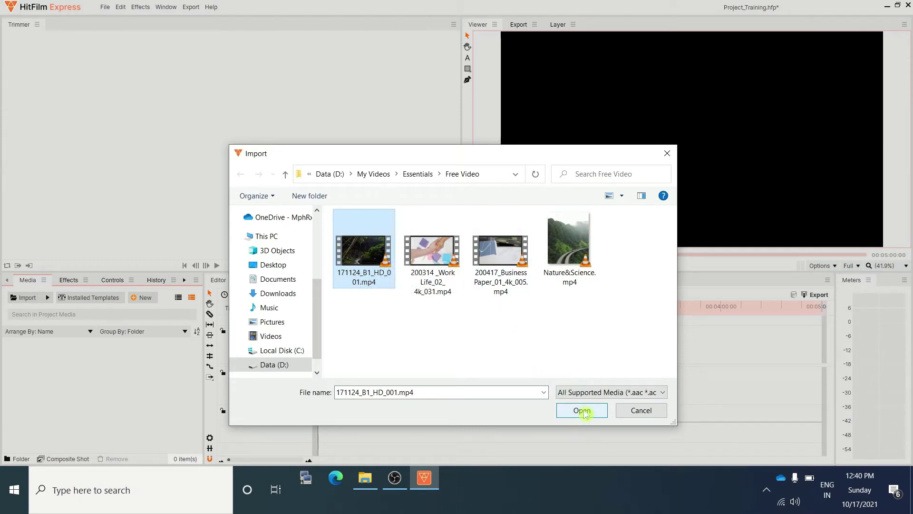
pyautogui.click(584, 412)
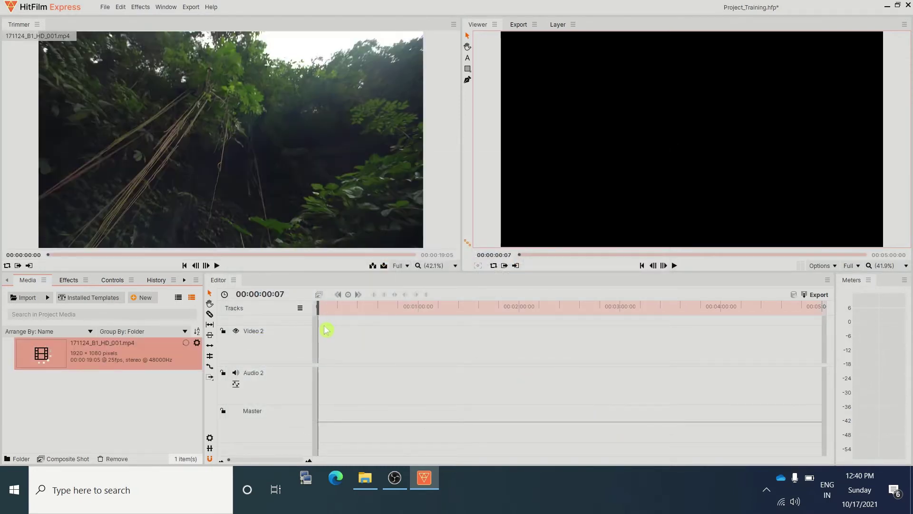
# Step: Load the imported clip in the Trimmer, play it for about five seconds and pause
pyautogui.moveTo(118, 364); pyautogui.dragTo(56, 70)
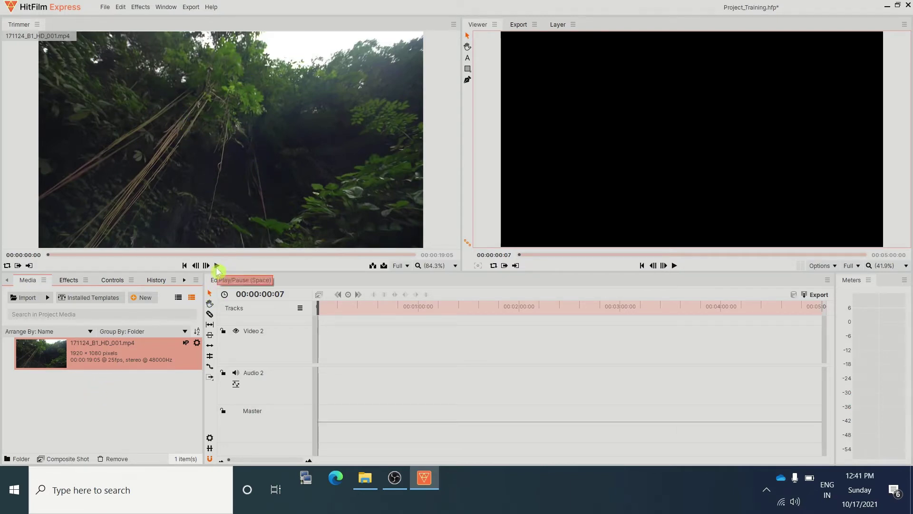
pyautogui.click(216, 266)
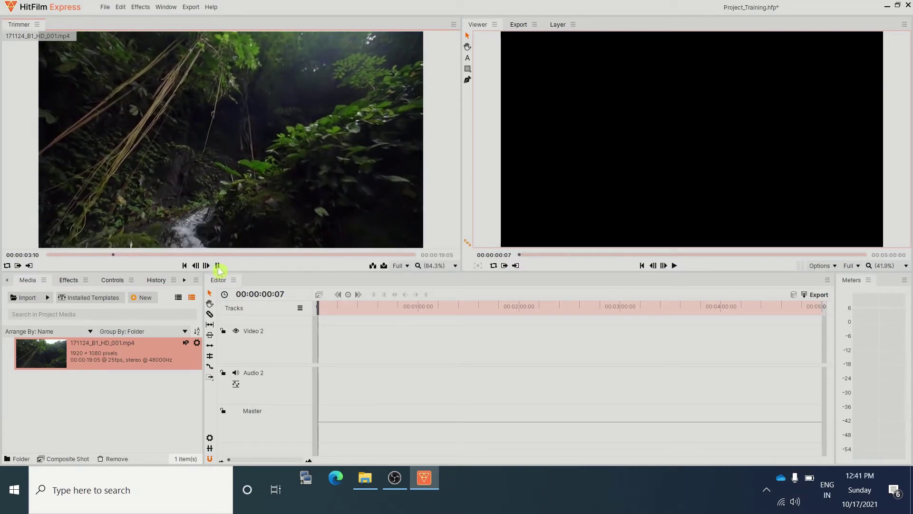
pyautogui.click(217, 265)
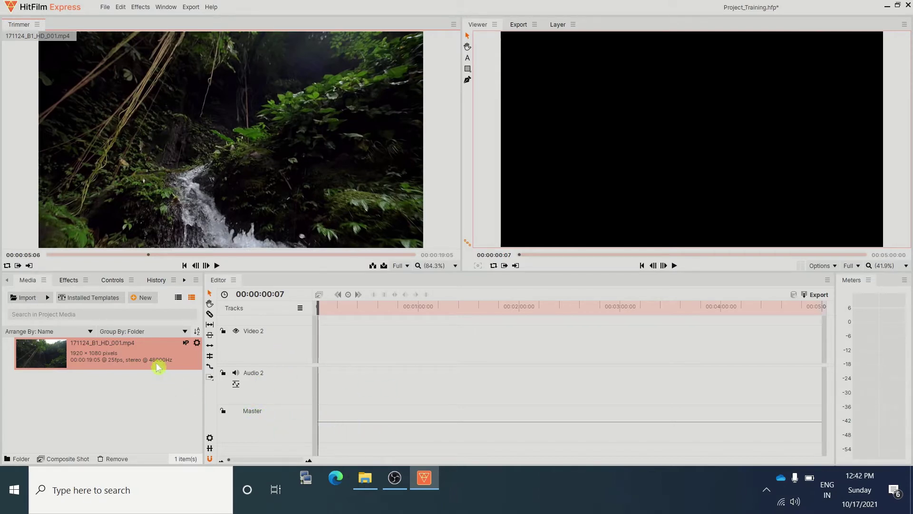
# Step: Place 171124_B1_HD_001.mp4 near the start of the Video 2 track and zoom the timeline in until seconds are readable
pyautogui.click(109, 356)
pyautogui.moveTo(233, 375); pyautogui.dragTo(321, 362)
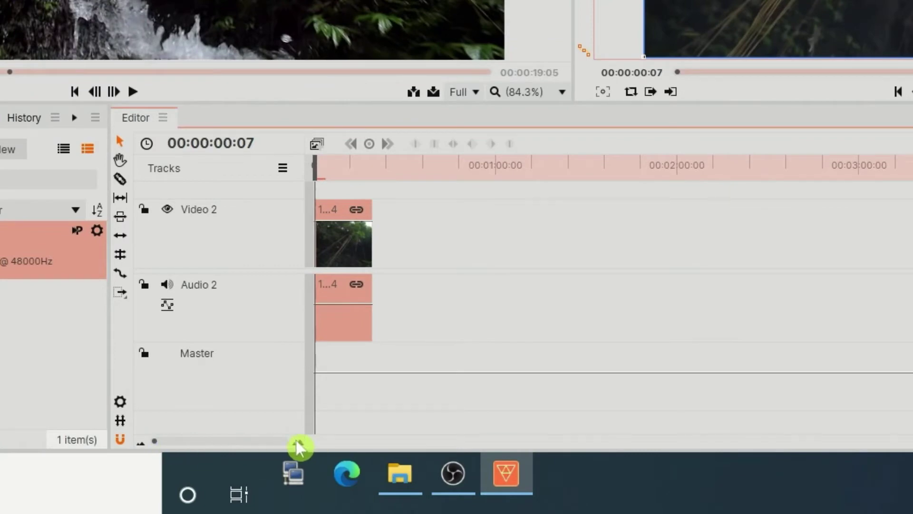
pyautogui.scroll(1, 299, 444)
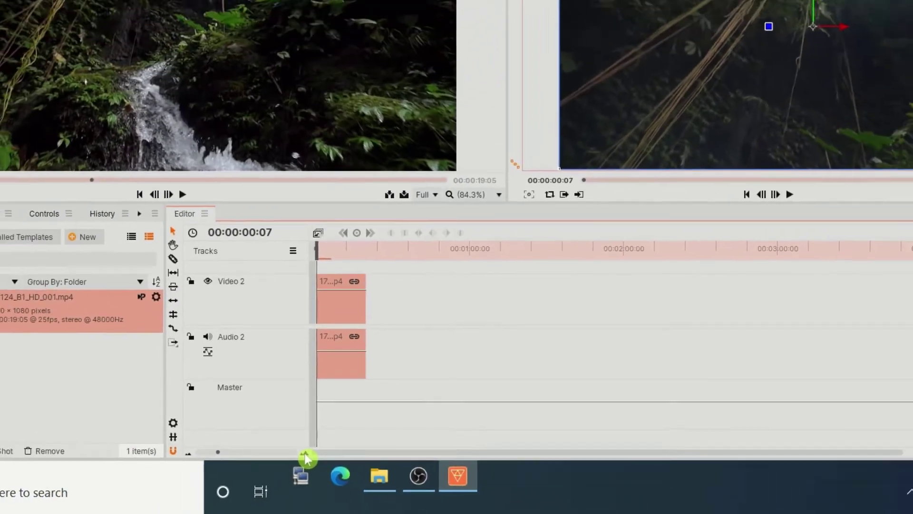
pyautogui.scroll(1, 301, 450)
pyautogui.scroll(4, 309, 462)
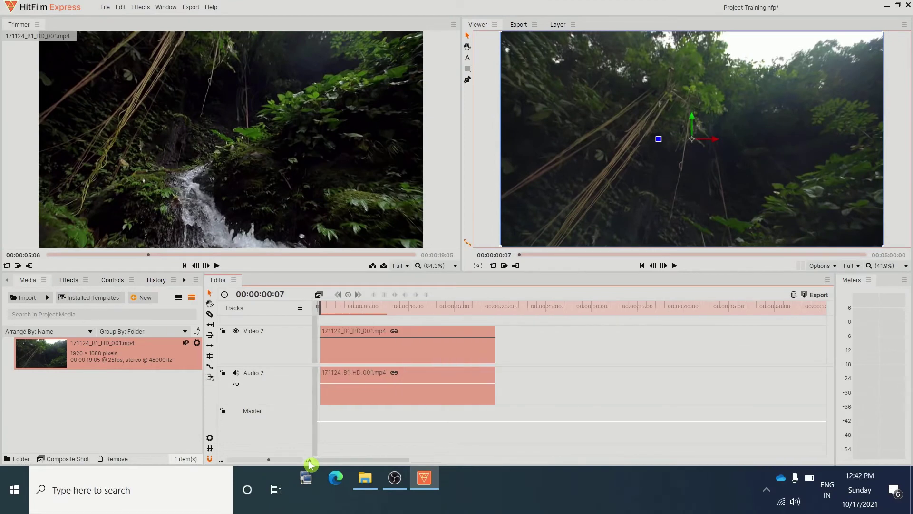
pyautogui.scroll(5, 310, 464)
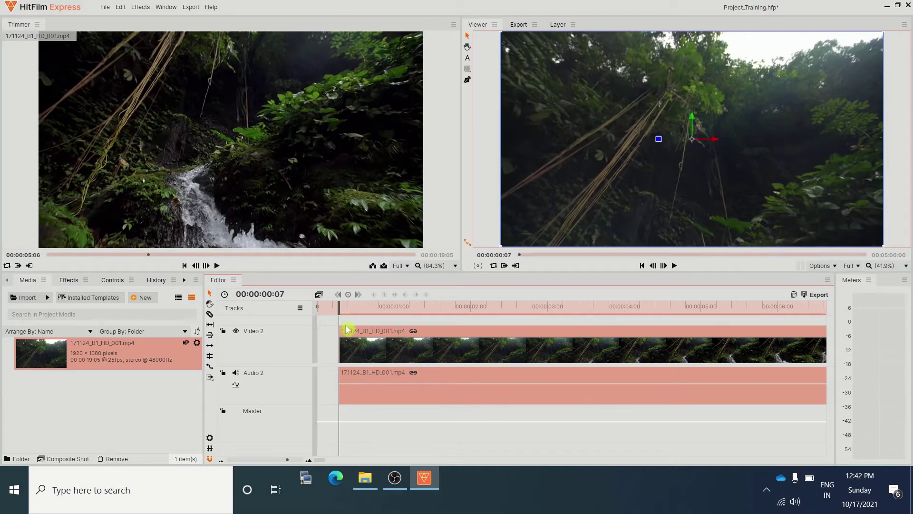
# Step: Scrub the timeline playhead forward through the clip to 00:00:02:00
pyautogui.moveTo(342, 303); pyautogui.dragTo(505, 291)
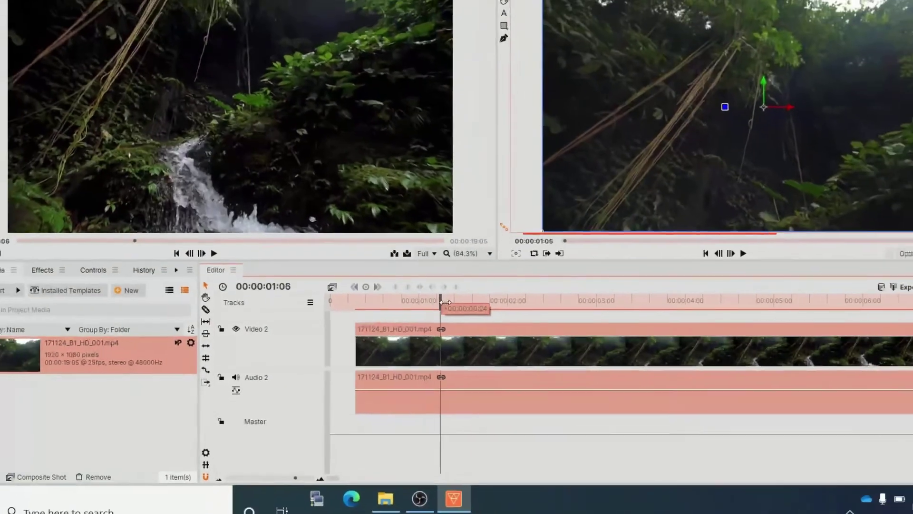
pyautogui.moveTo(445, 302); pyautogui.dragTo(475, 298)
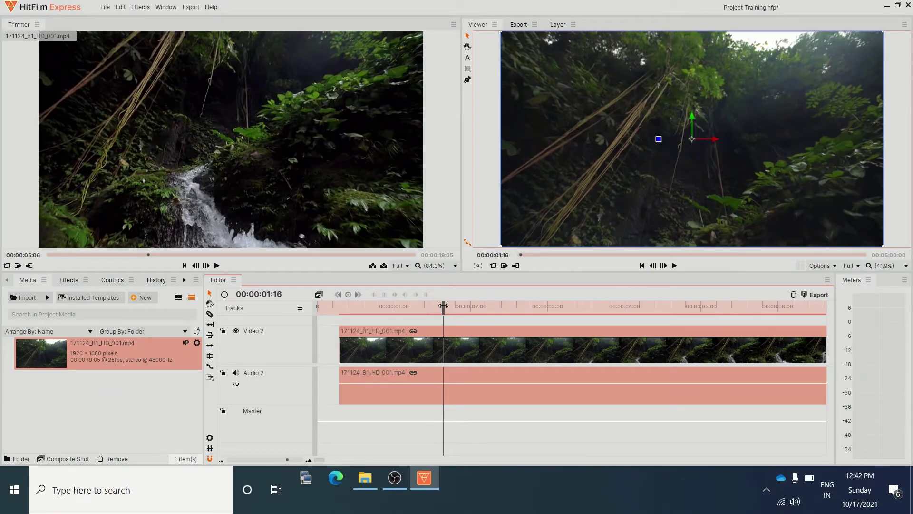
pyautogui.moveTo(443, 305); pyautogui.dragTo(471, 307)
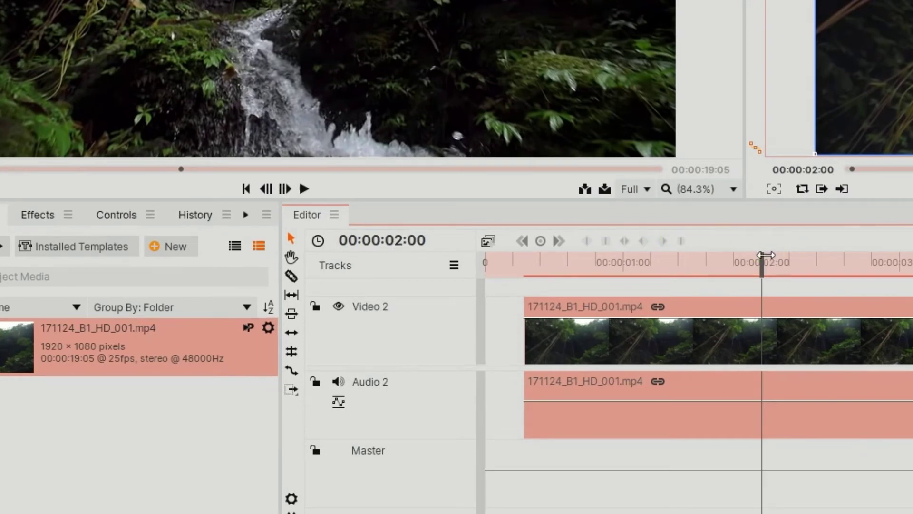
# Step: Jump the playhead to 00:00:04:00 by timecode and scrub it back to 00:00:01:11
pyautogui.click(396, 241)
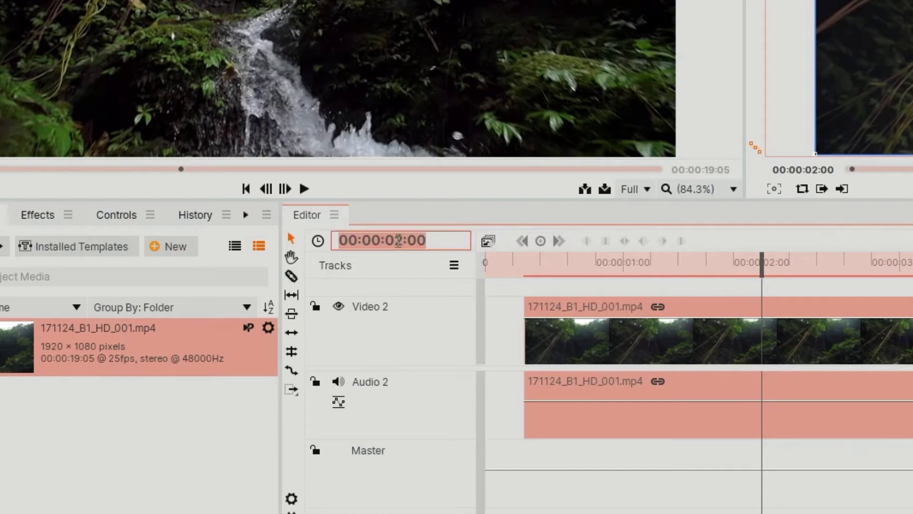
pyautogui.click(399, 241)
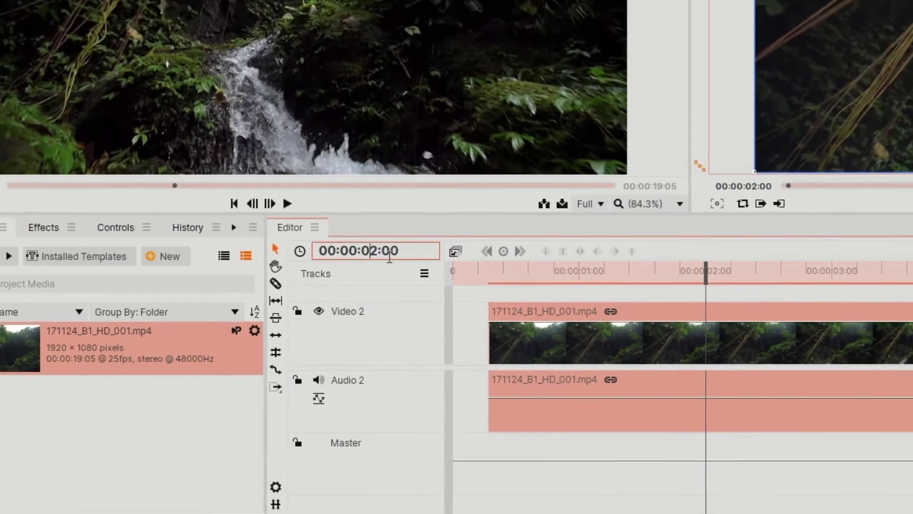
pyautogui.press('BackSpace')
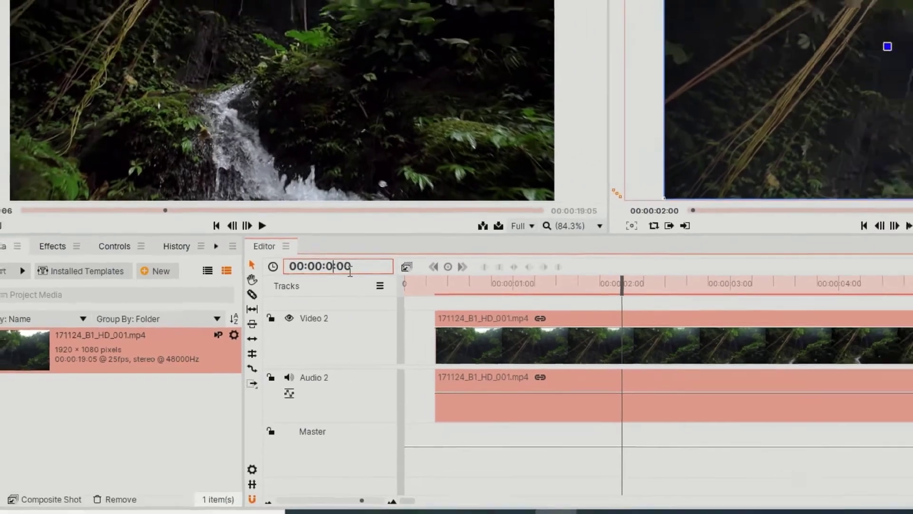
pyautogui.write('4')
pyautogui.press('Return')
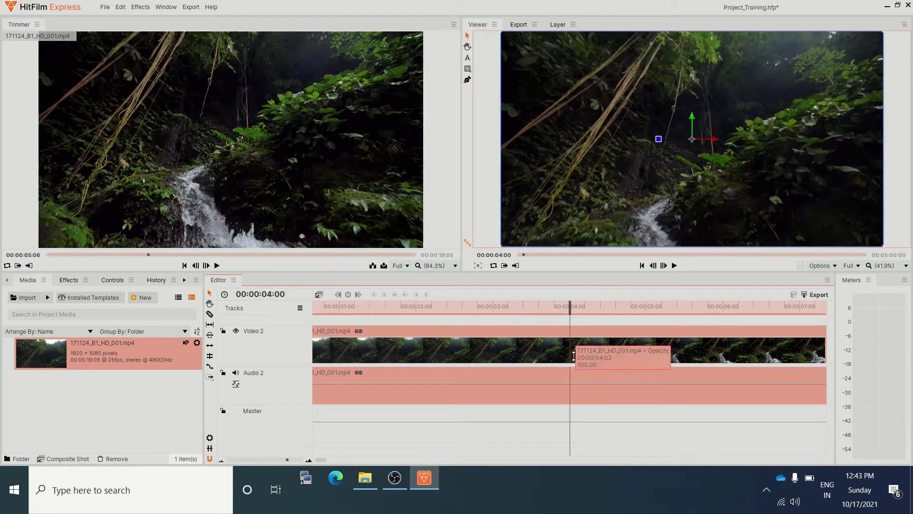
pyautogui.moveTo(570, 306); pyautogui.dragTo(372, 326)
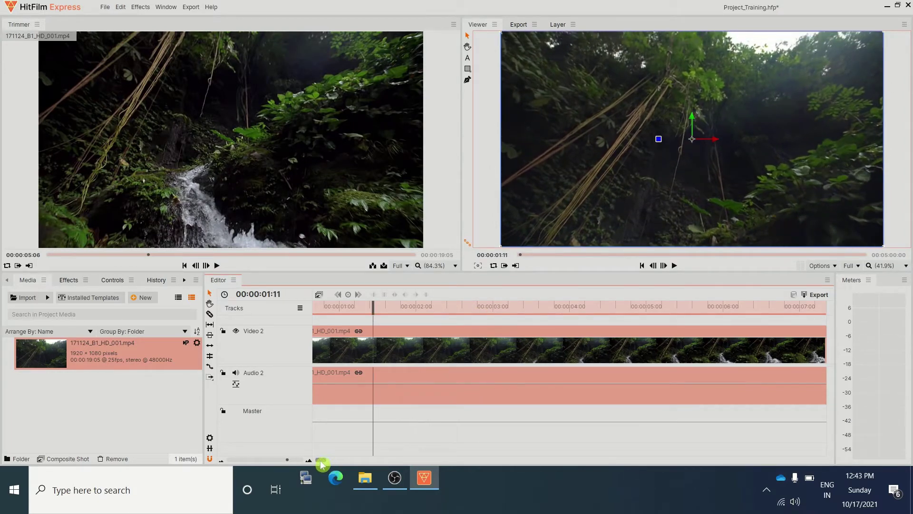
# Step: Shift the clip forward on the Video 2 track to widen the gap before it, and ripple delete that gap
pyautogui.moveTo(322, 462)
pyautogui.mouseDown()
pyautogui.moveTo(365, 462)
pyautogui.moveTo(316, 462)
pyautogui.mouseUp()
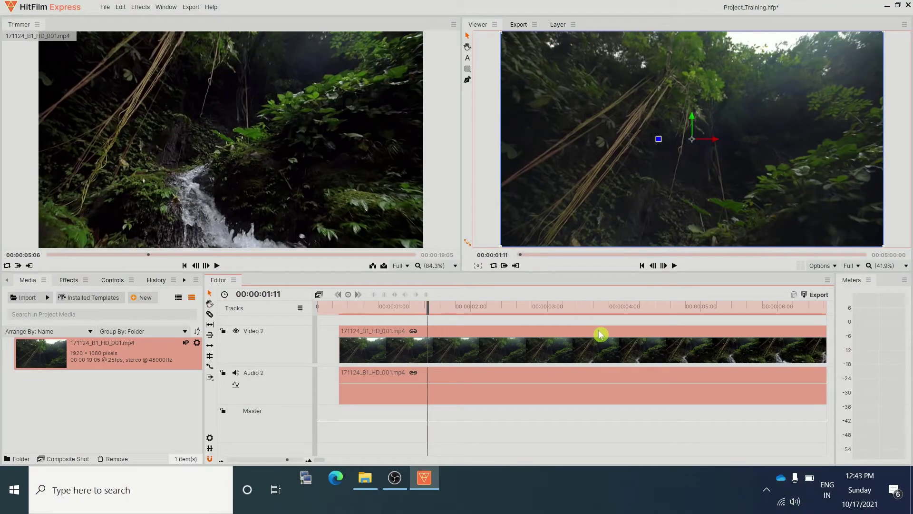
pyautogui.moveTo(598, 330); pyautogui.dragTo(480, 330)
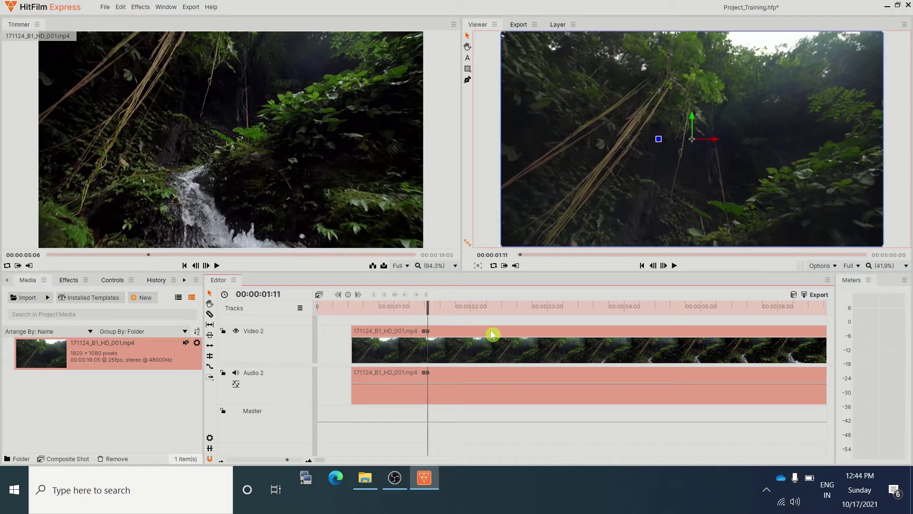
pyautogui.moveTo(492, 334); pyautogui.dragTo(347, 350)
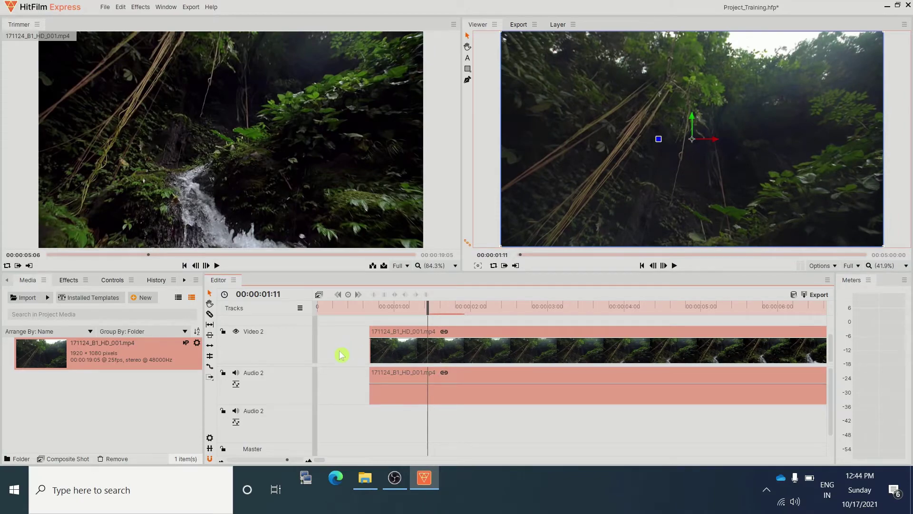
pyautogui.rightClick(340, 350)
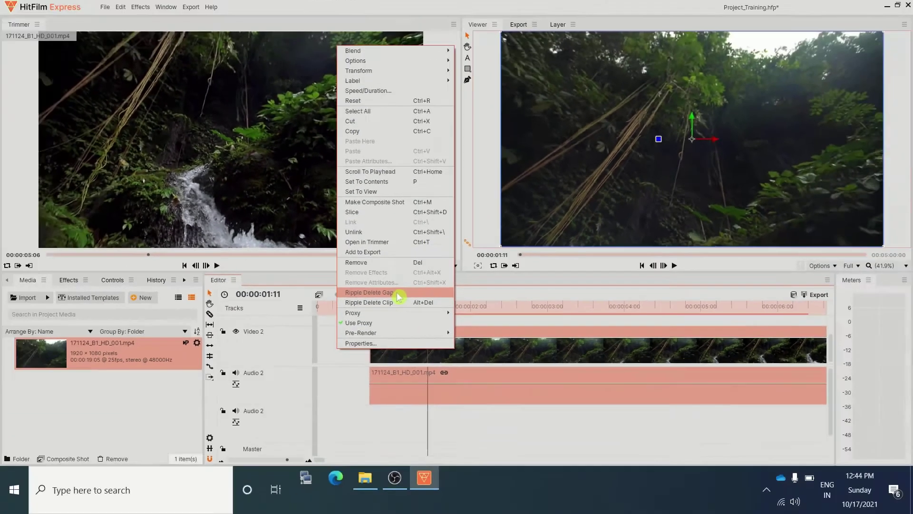
pyautogui.click(398, 296)
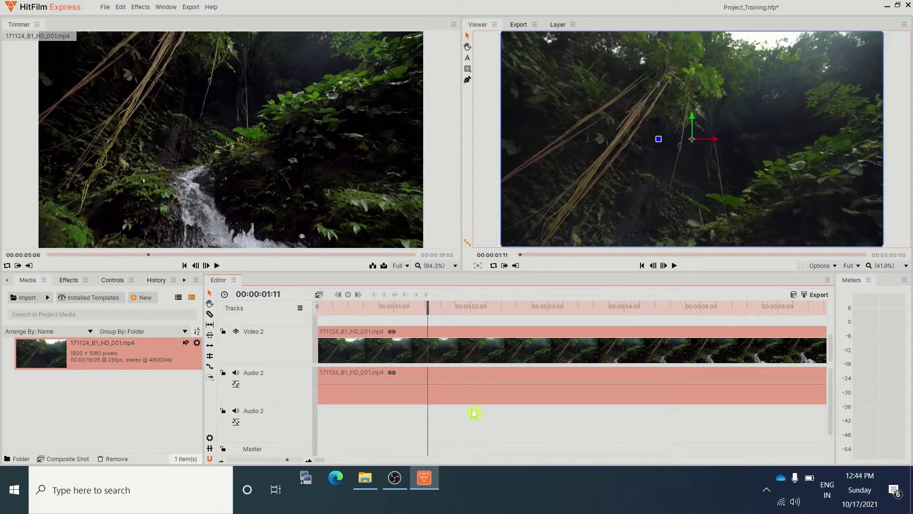
# Step: Return the playhead to the start of the timeline, play the edit in the Viewer and pause at about 00:00:04:11
pyautogui.moveTo(430, 305); pyautogui.dragTo(317, 305)
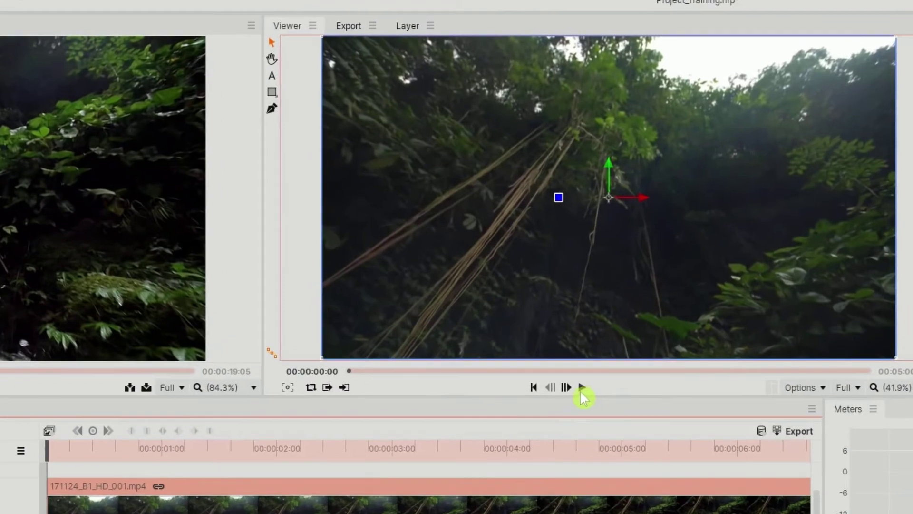
pyautogui.click(626, 329)
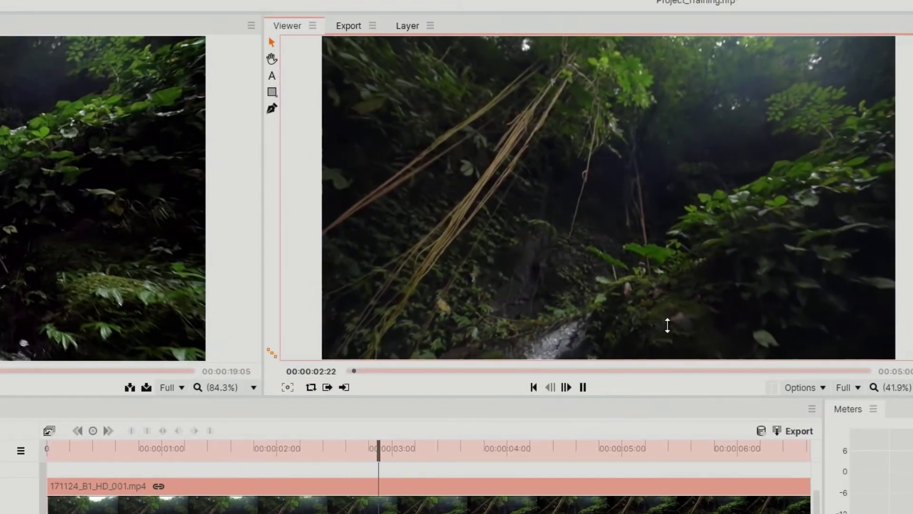
pyautogui.click(584, 387)
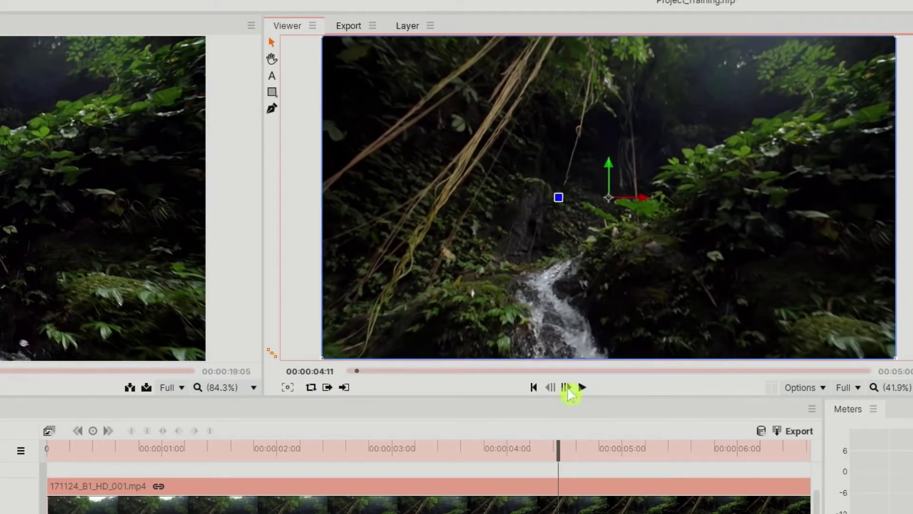
# Step: Step the paused Viewer playback forward five frames and back two frames
pyautogui.click(567, 387)
pyautogui.click(567, 387)
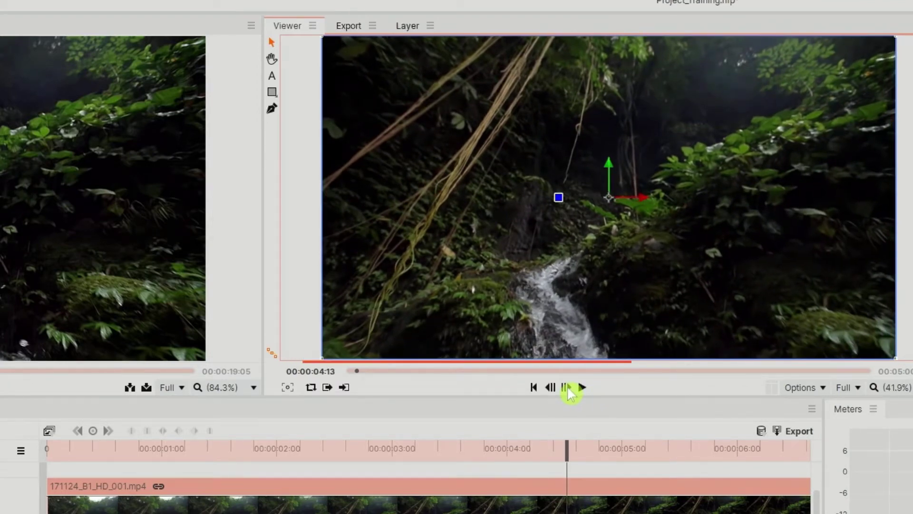
pyautogui.click(567, 387)
pyautogui.click(567, 387)
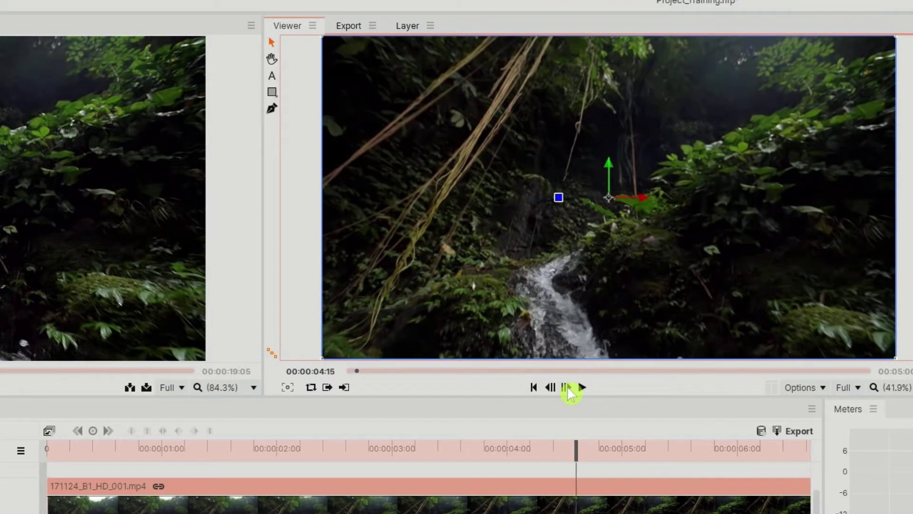
pyautogui.click(567, 387)
pyautogui.click(551, 387)
pyautogui.click(551, 387)
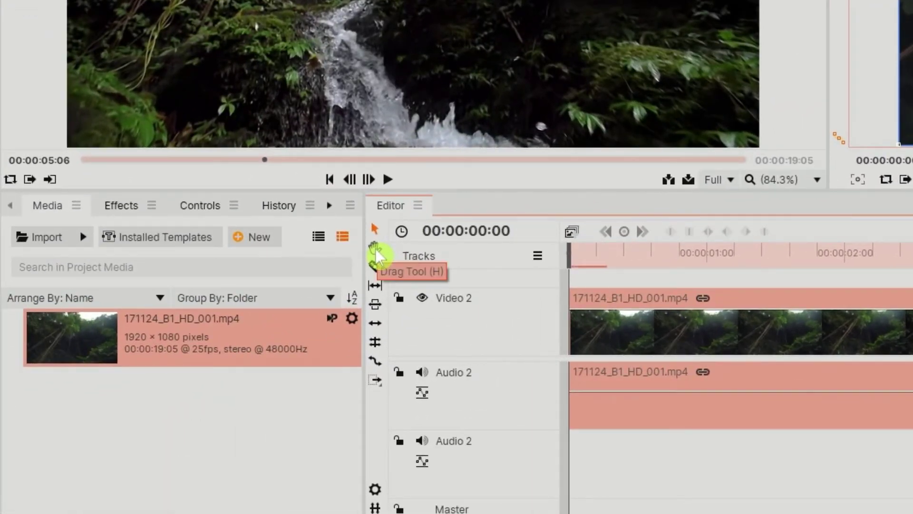
# Step: Pan the timeline forward with the Drag tool to view the section from about 4 to 10 seconds
pyautogui.click(375, 250)
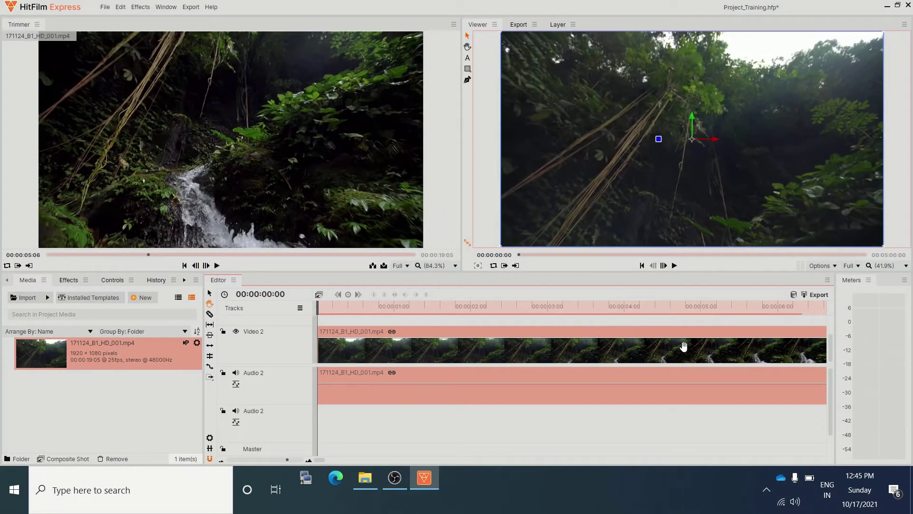
pyautogui.moveTo(721, 341); pyautogui.dragTo(463, 341)
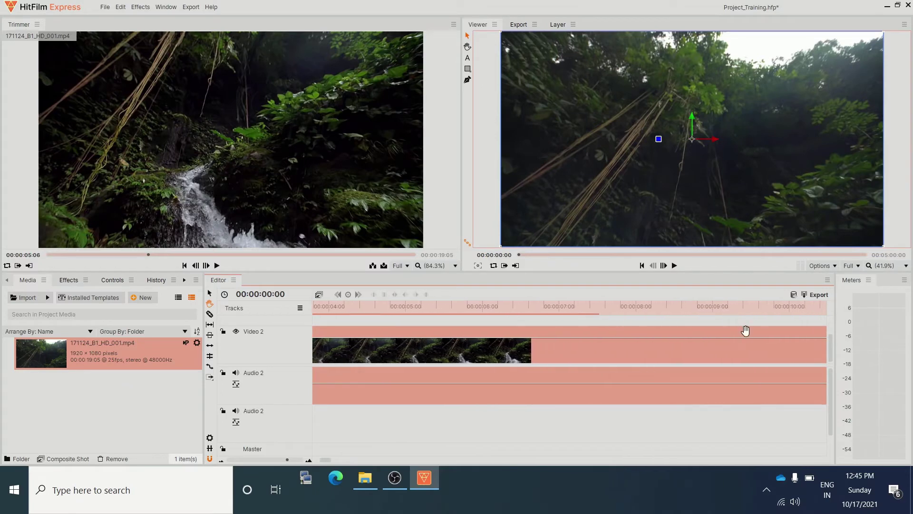
# Step: Pan back and forth along the timeline with the Hand tool, and zoom out until the whole clip fits in view
pyautogui.moveTo(745, 330); pyautogui.dragTo(420, 342)
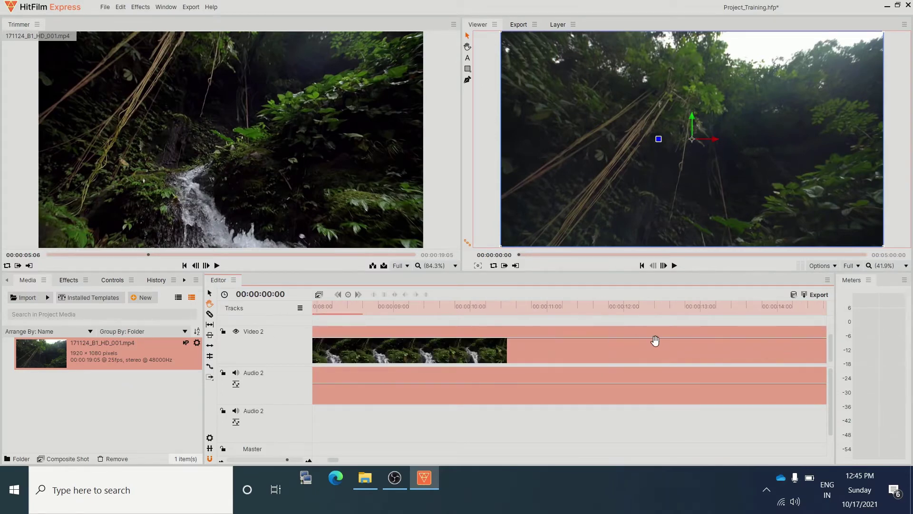
pyautogui.moveTo(655, 341); pyautogui.dragTo(607, 329)
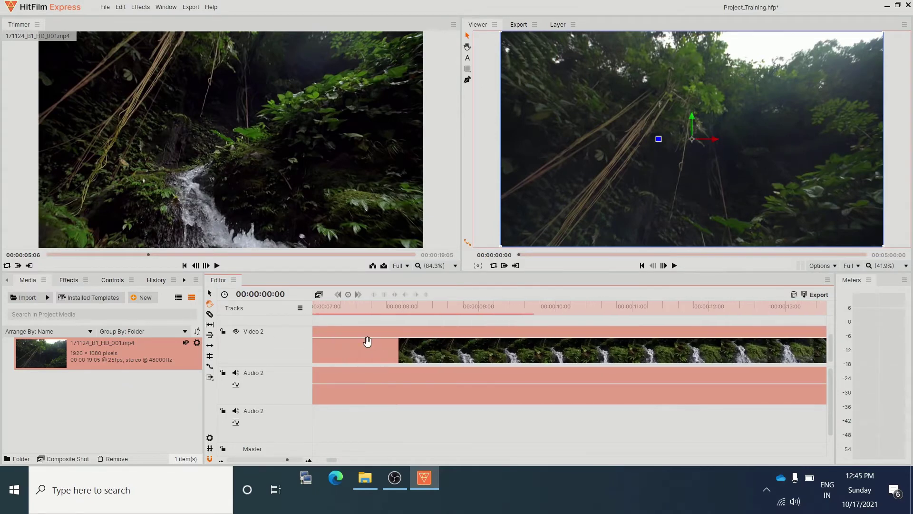
pyautogui.moveTo(367, 342); pyautogui.dragTo(640, 343)
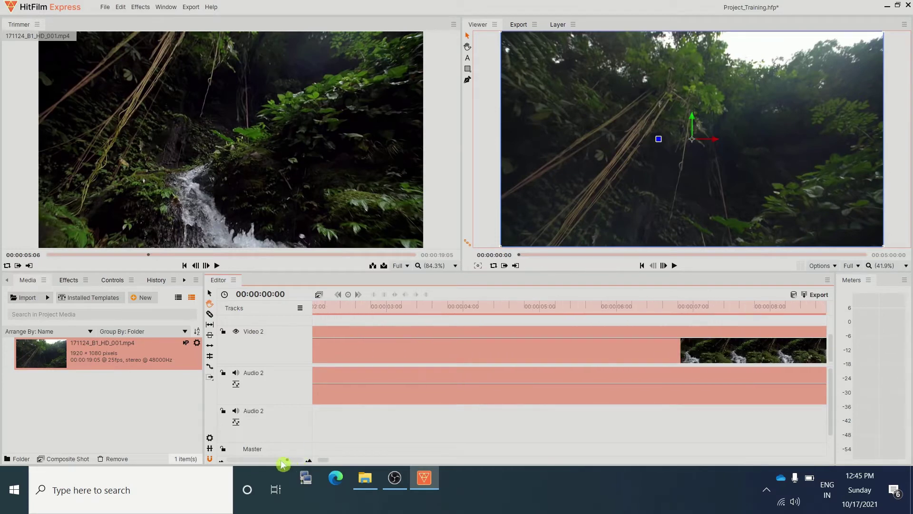
pyautogui.moveTo(289, 462); pyautogui.dragTo(277, 464)
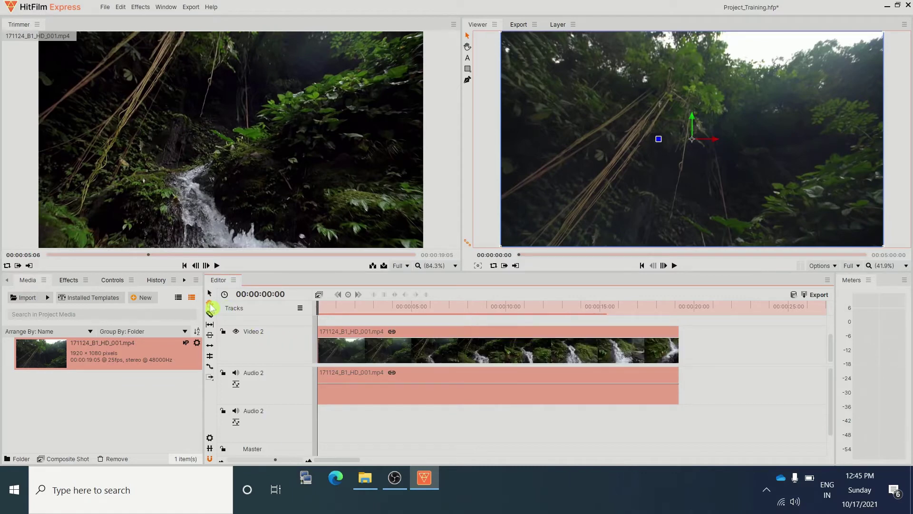
# Step: Try to move the clip on the Video 2 track with the Select tool
pyautogui.click(210, 304)
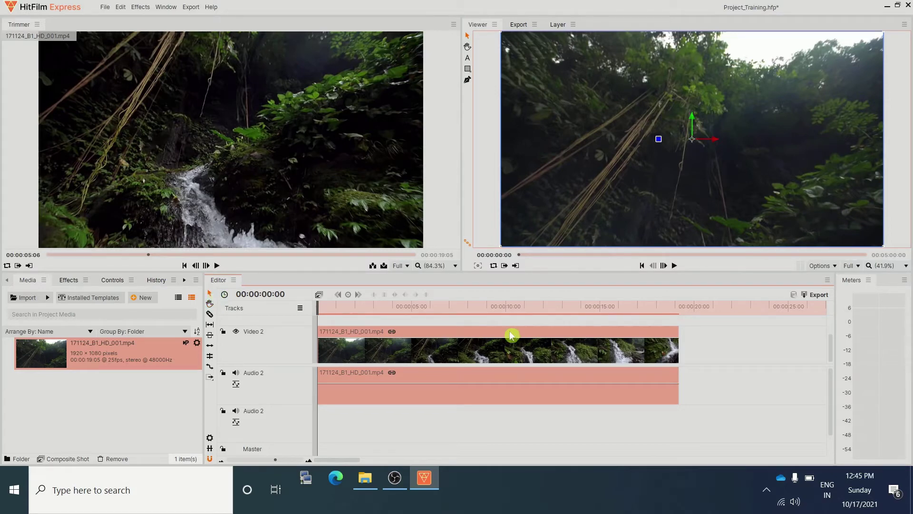
pyautogui.moveTo(510, 336); pyautogui.dragTo(457, 350)
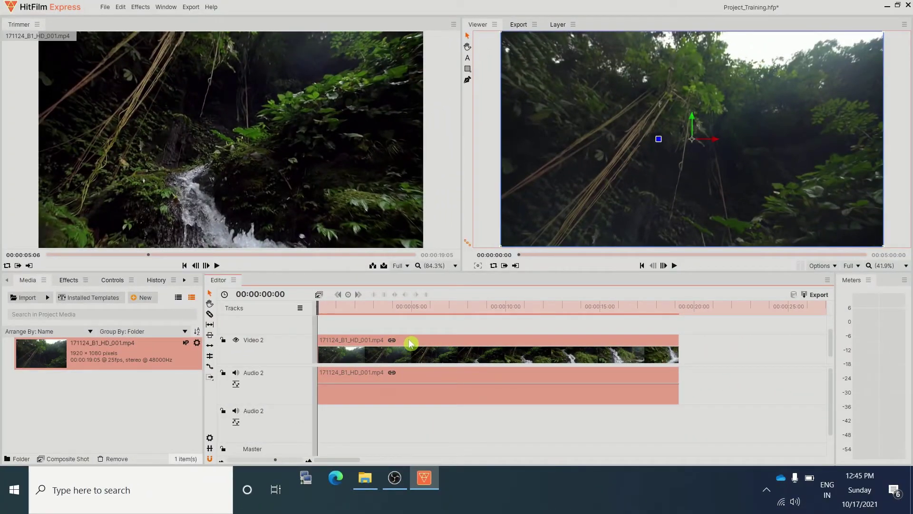
pyautogui.moveTo(409, 338); pyautogui.dragTo(407, 335)
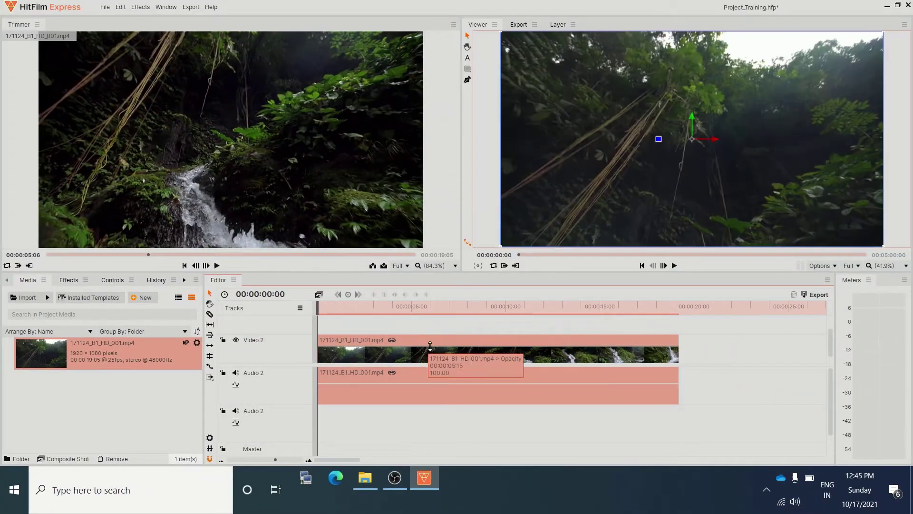
# Step: Slice the clip on the Video 2 track at 00:00:04:00 and at 00:00:07:20
pyautogui.moveTo(316, 307); pyautogui.dragTo(393, 306)
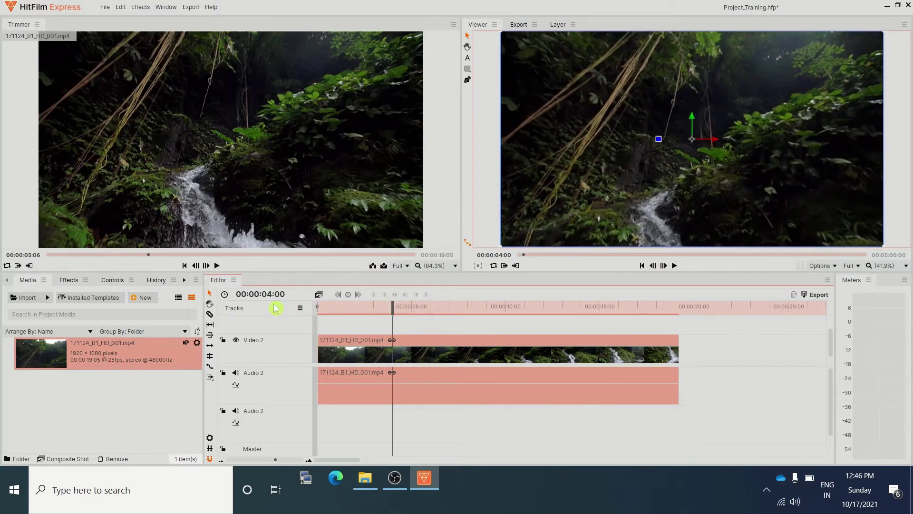
pyautogui.click(394, 341)
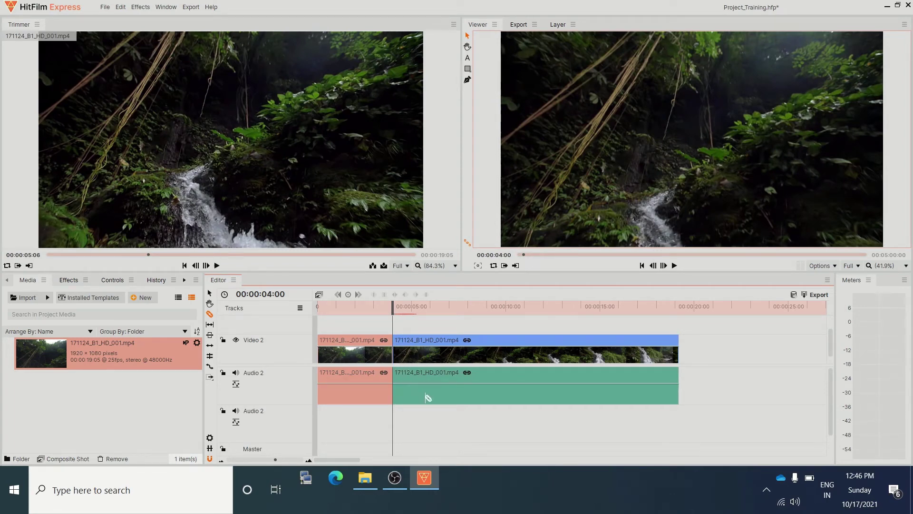
pyautogui.moveTo(393, 306); pyautogui.dragTo(469, 306)
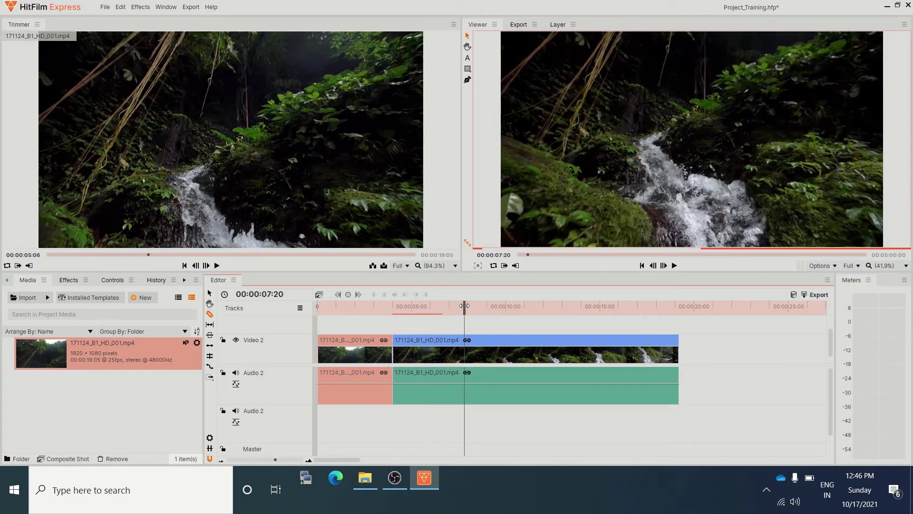
pyautogui.click(468, 340)
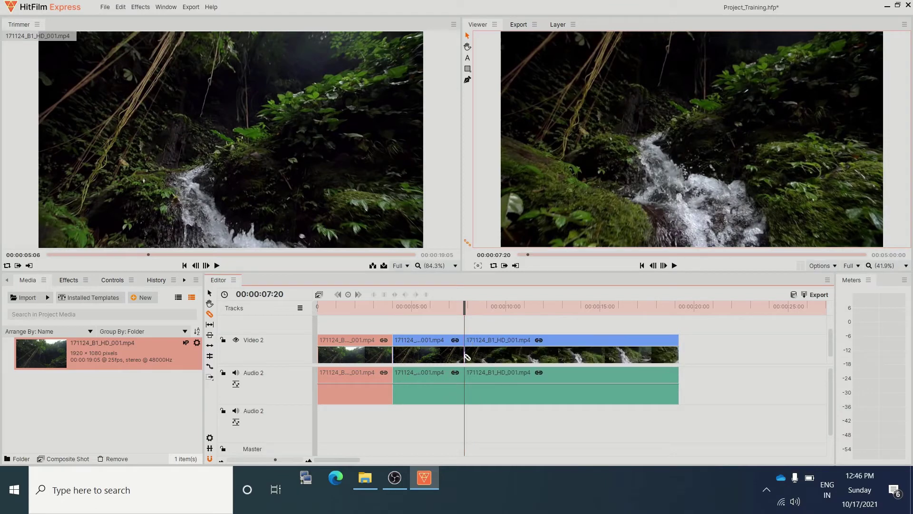
# Step: Delete the middle section of the sliced clip, and ripple delete the gap it leaves
pyautogui.click(431, 306)
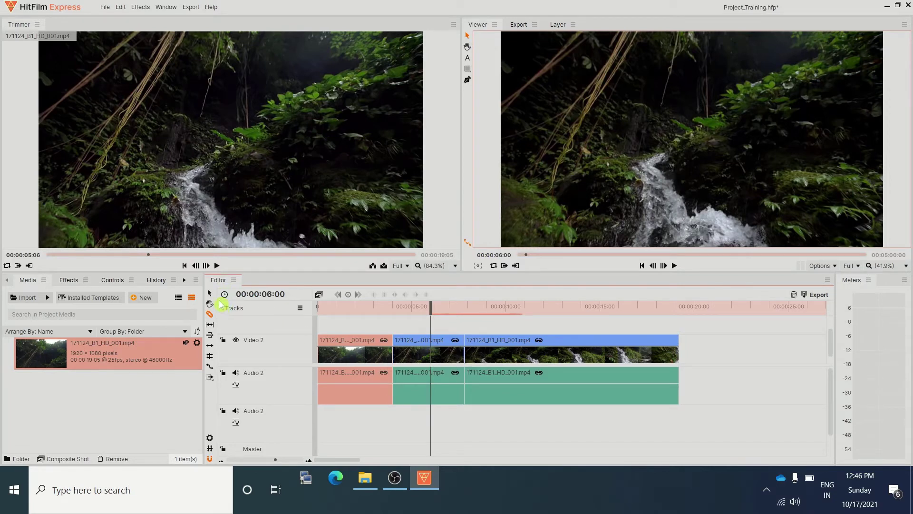
pyautogui.click(439, 343)
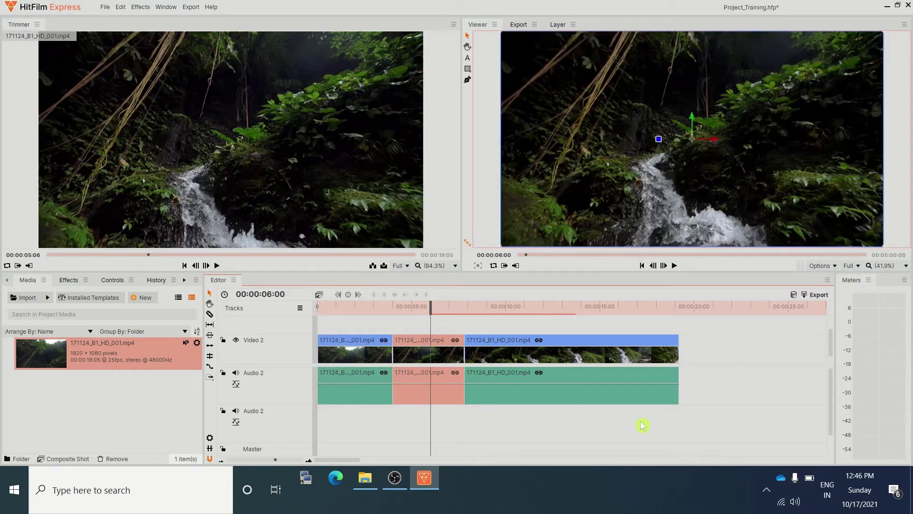
pyautogui.press('Delete')
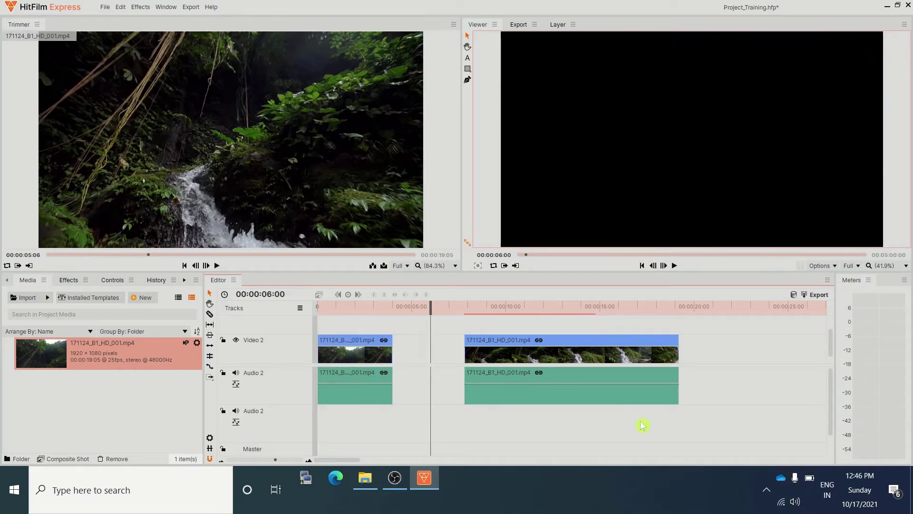
pyautogui.rightClick(417, 356)
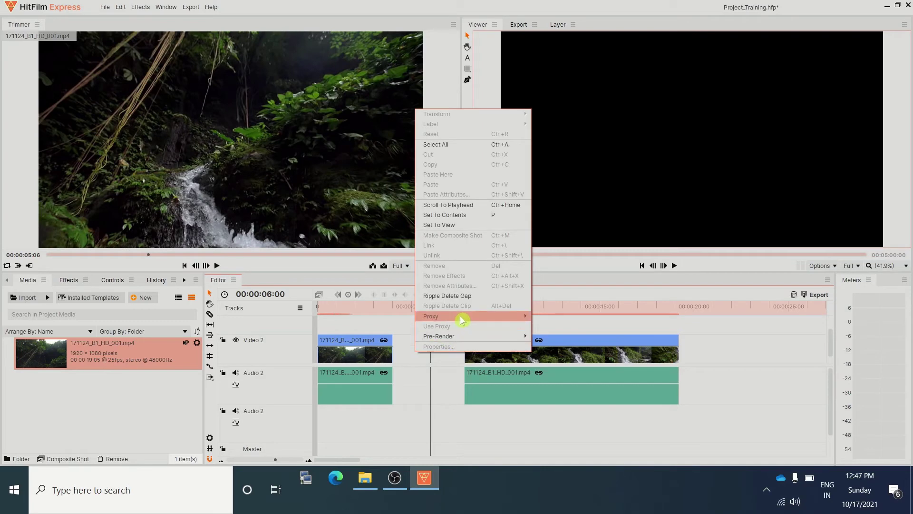
pyautogui.click(463, 299)
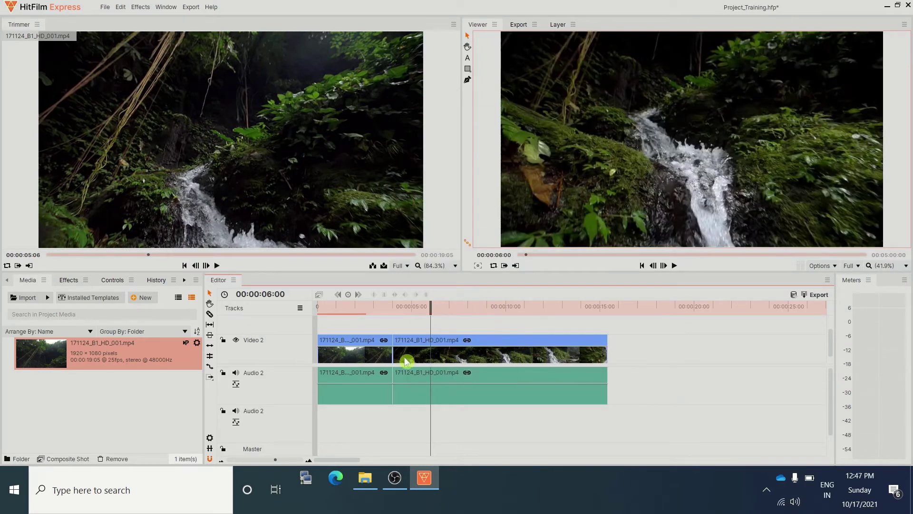
# Step: Play the edit across the cut twice in the Viewer, pause it, and return the playhead to 00:00:01:20
pyautogui.click(364, 309)
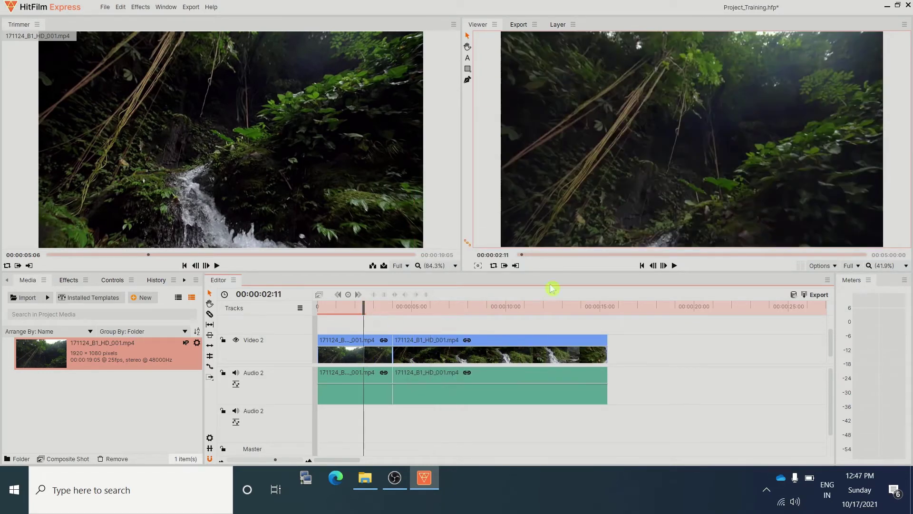
pyautogui.click(675, 265)
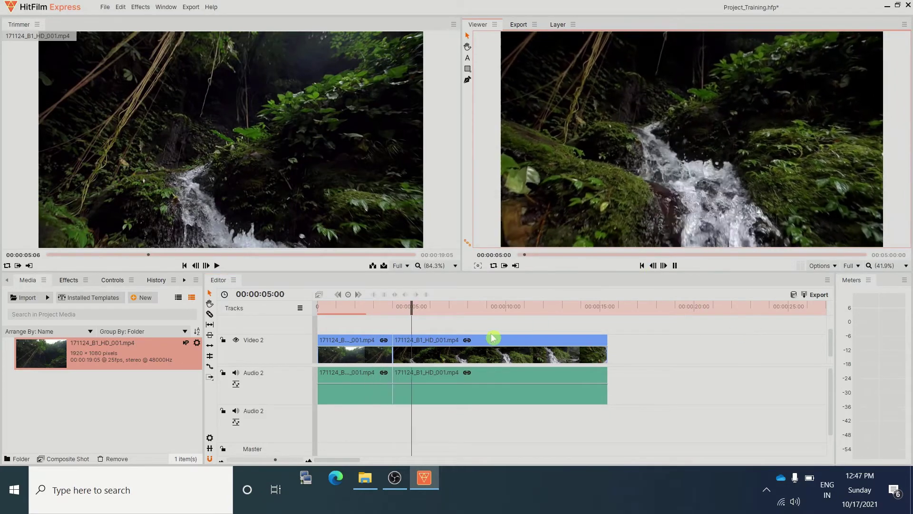
pyautogui.click(353, 307)
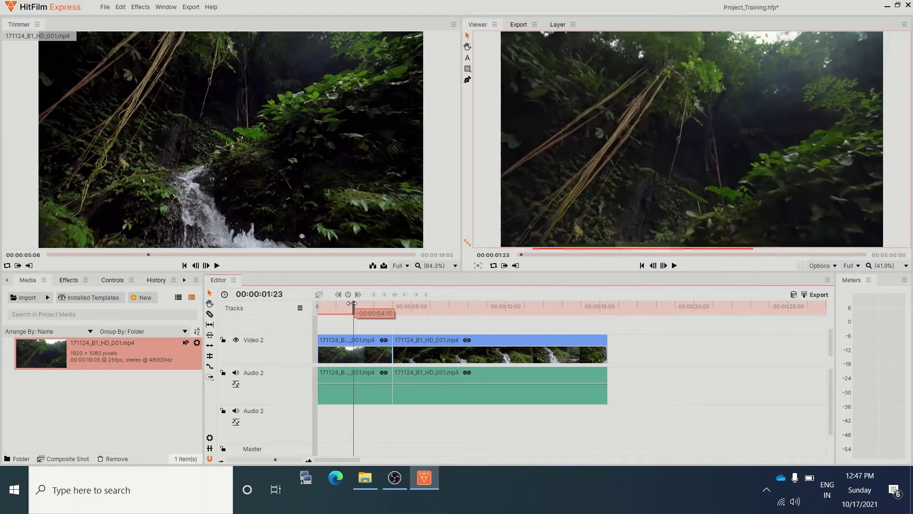
pyautogui.click(675, 266)
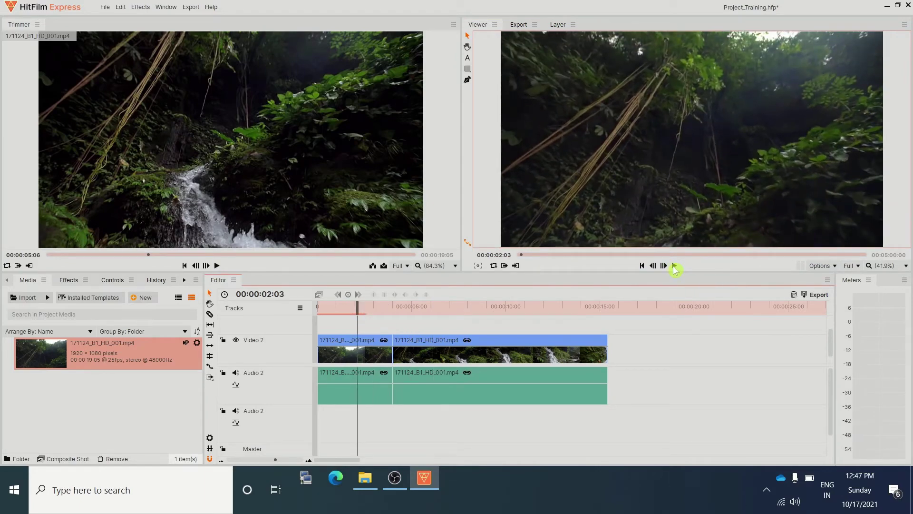
pyautogui.click(675, 266)
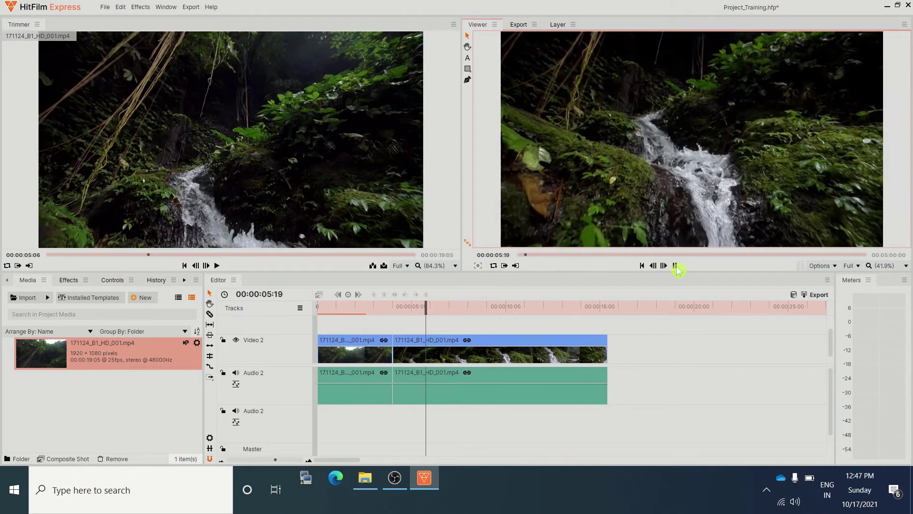
pyautogui.click(675, 265)
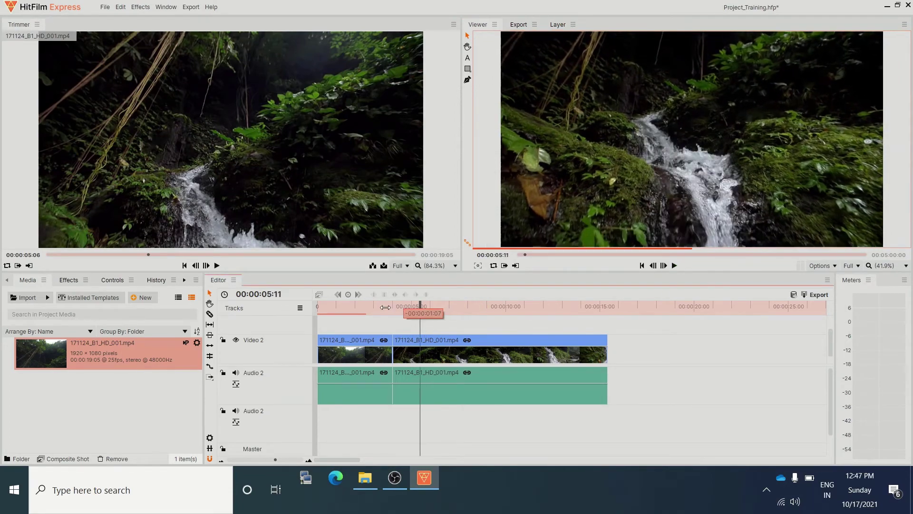
pyautogui.moveTo(426, 307); pyautogui.dragTo(351, 306)
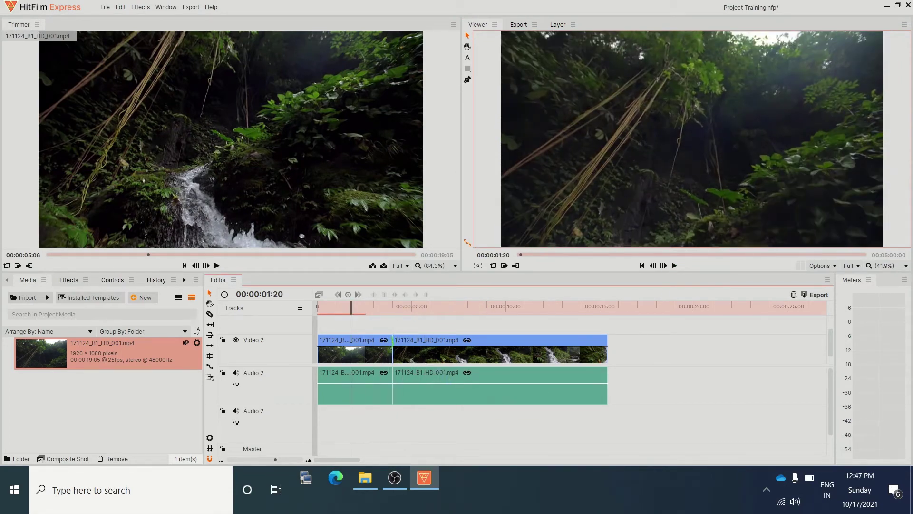
# Step: Add a Cross Dissolve video transition to the cut between the two clips on the Video 2 track
pyautogui.click(413, 355)
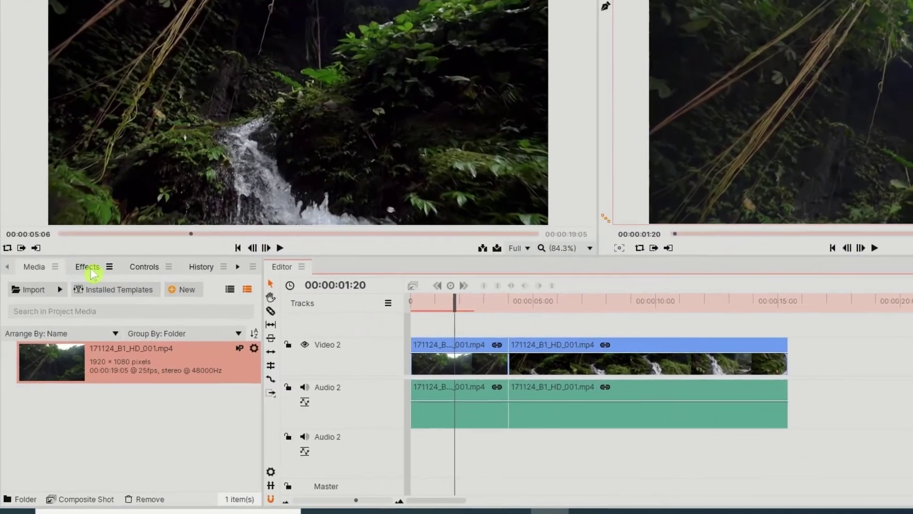
pyautogui.click(66, 280)
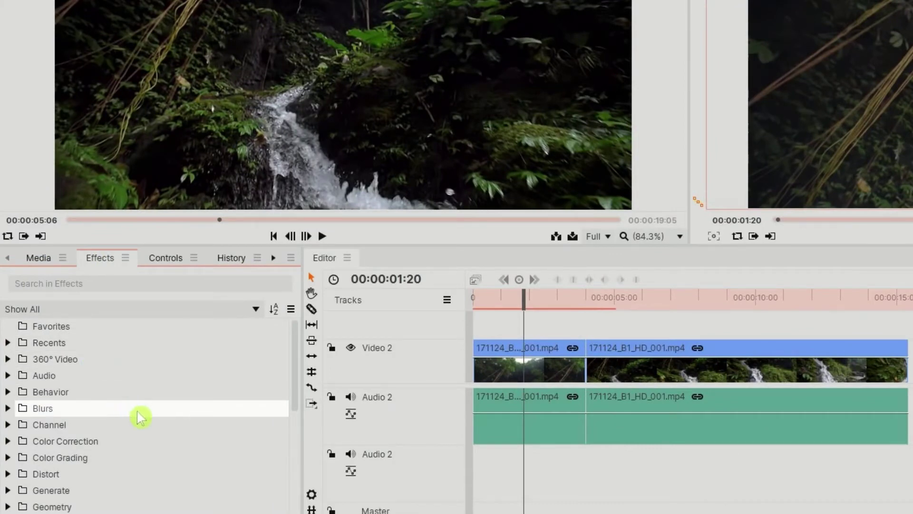
pyautogui.scroll(-3, 136, 407)
pyautogui.scroll(-5, 138, 413)
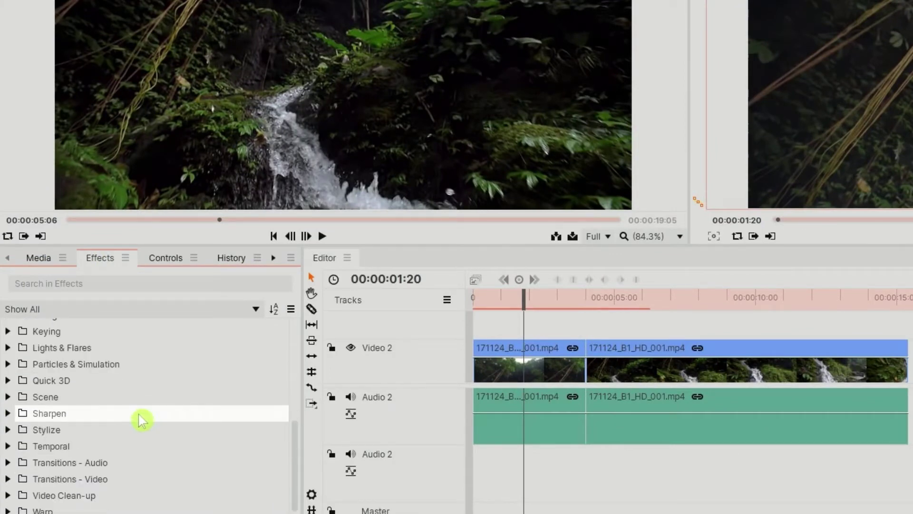
pyautogui.scroll(-1, 138, 413)
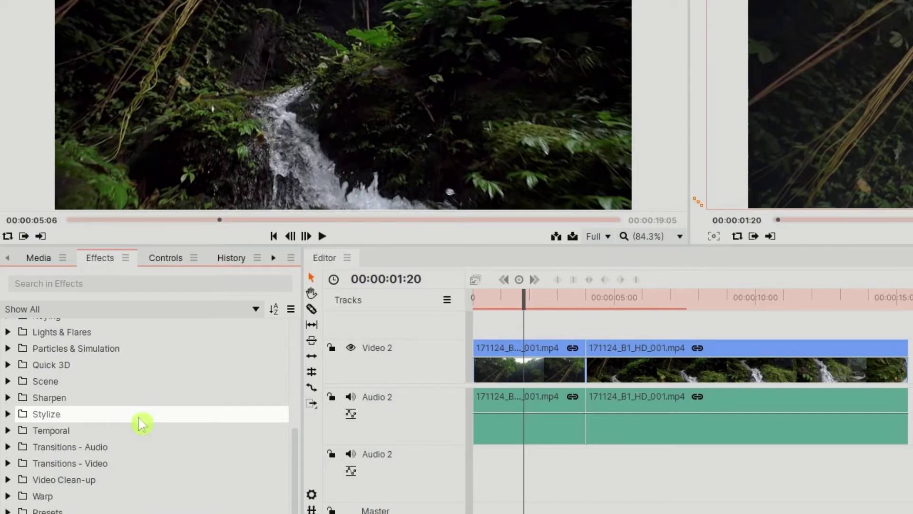
pyautogui.click(8, 463)
pyautogui.scroll(-4, 182, 451)
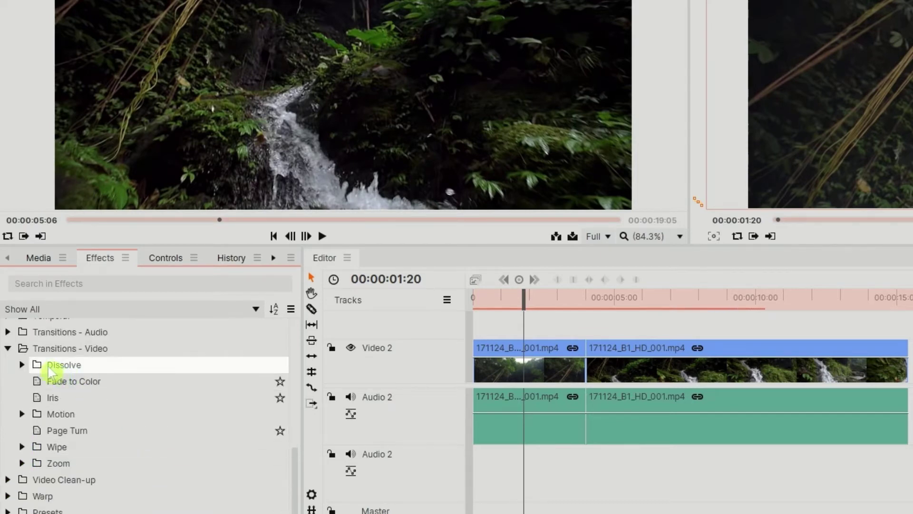
pyautogui.click(22, 365)
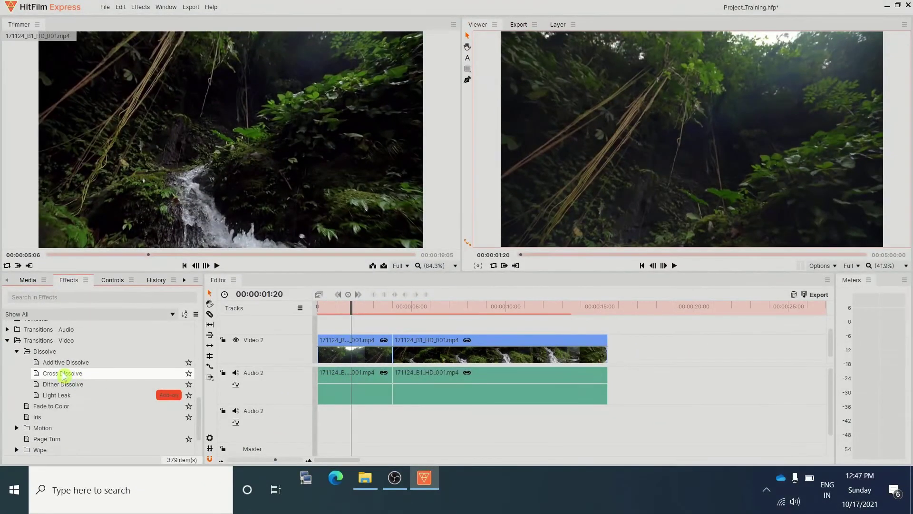
pyautogui.moveTo(63, 376); pyautogui.dragTo(394, 345)
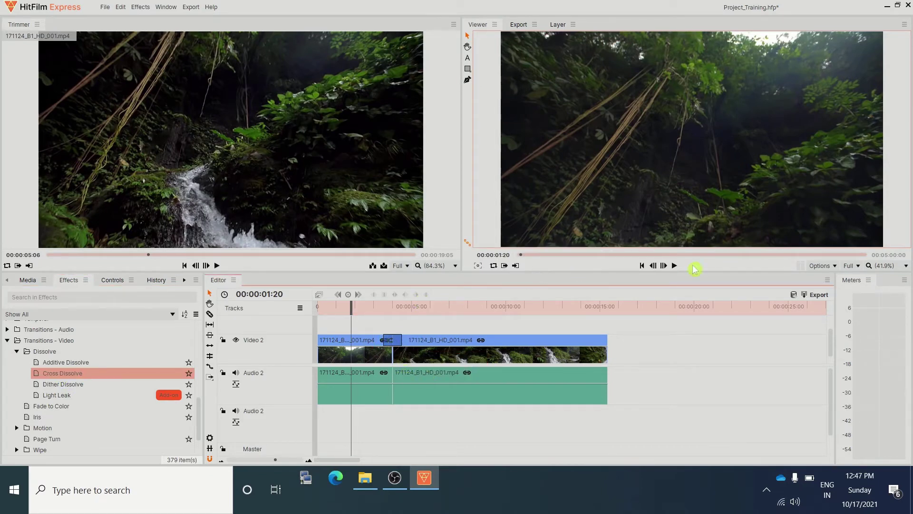
# Step: Play the Cross Dissolve in the Viewer, replay it from 00:00:02:20 and pause after the transition
pyautogui.click(675, 266)
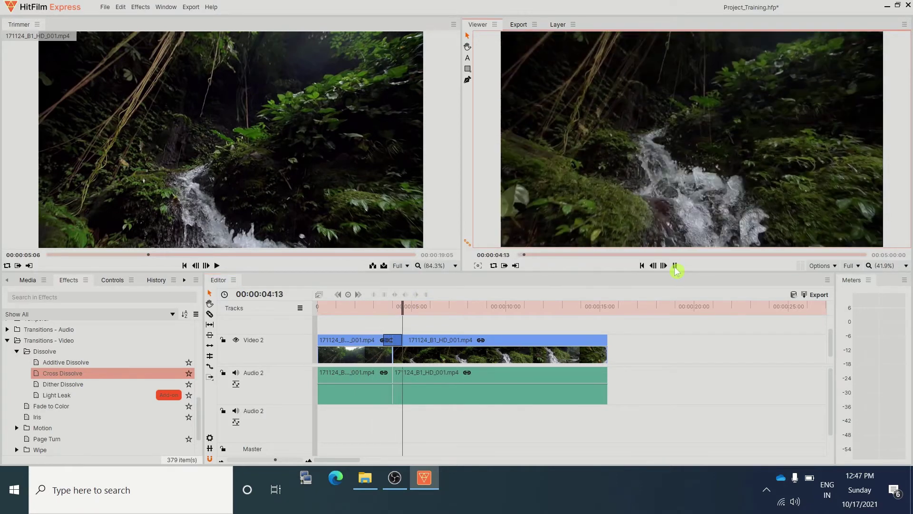
pyautogui.click(674, 266)
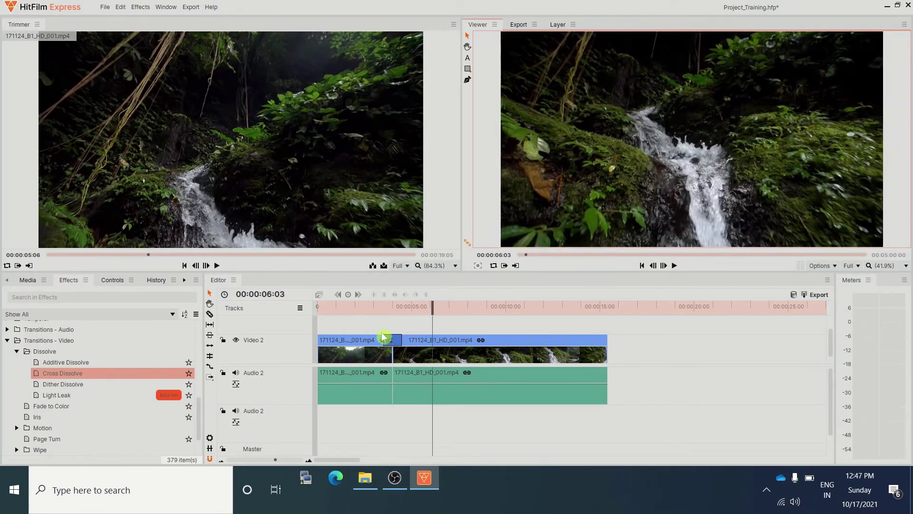
pyautogui.moveTo(434, 307); pyautogui.dragTo(370, 307)
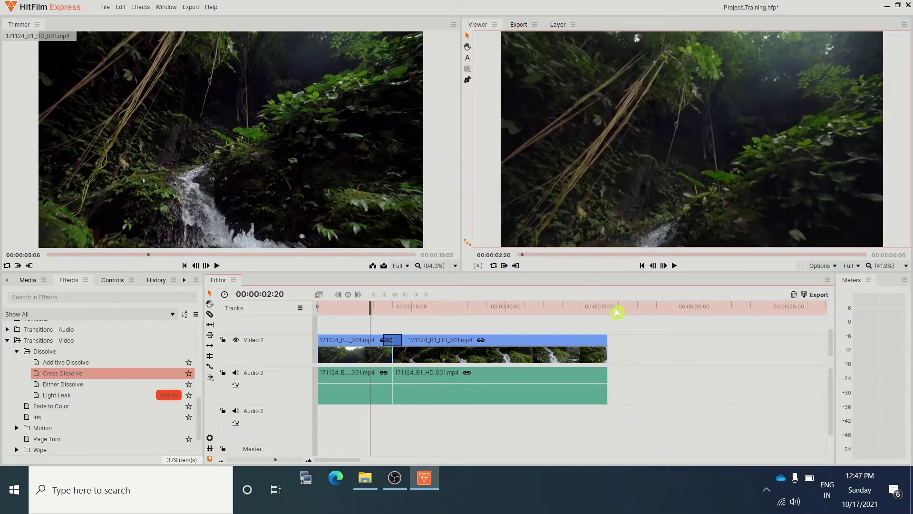
pyautogui.click(674, 265)
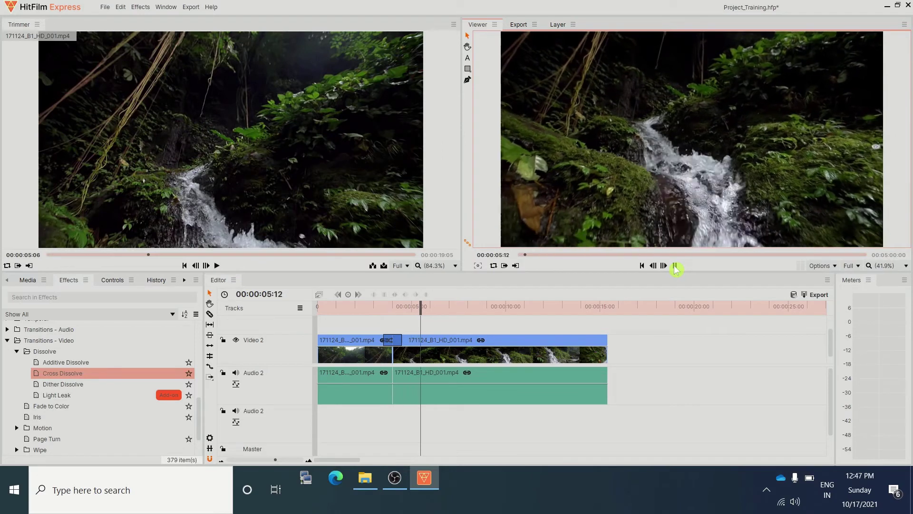
pyautogui.click(674, 265)
pyautogui.click(400, 351)
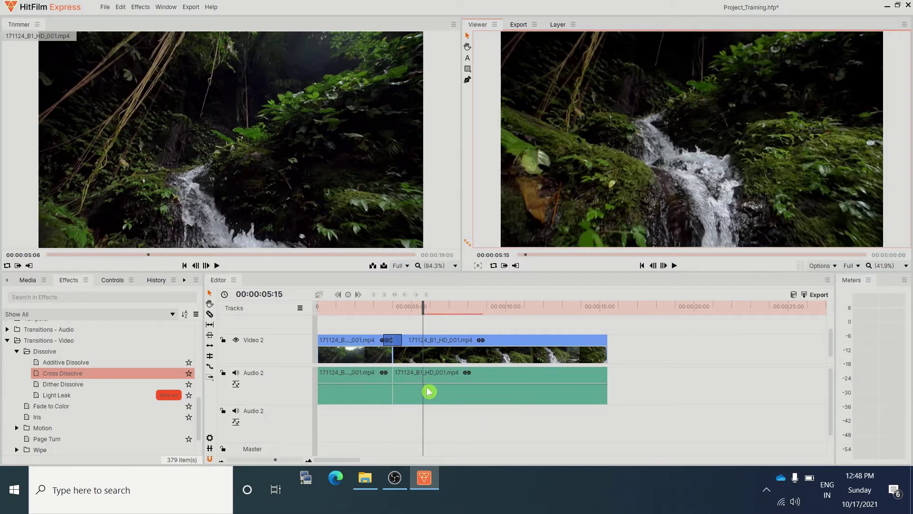
# Step: Undo the transition, ripple delete, section deletion and slices, and return the playhead to 00:00:00:00
pyautogui.hotkey('ctrl', 'z')
pyautogui.hotkey('ctrl', 'z')
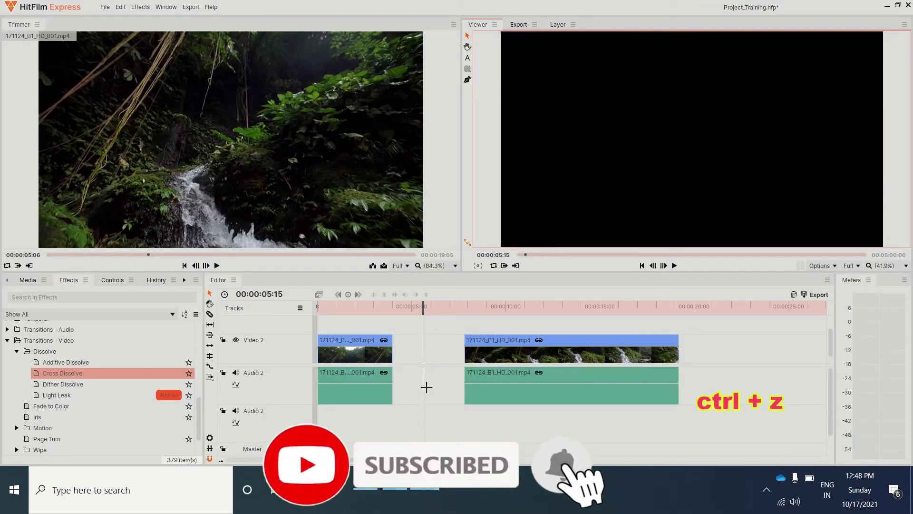
pyautogui.hotkey('ctrl', 'z')
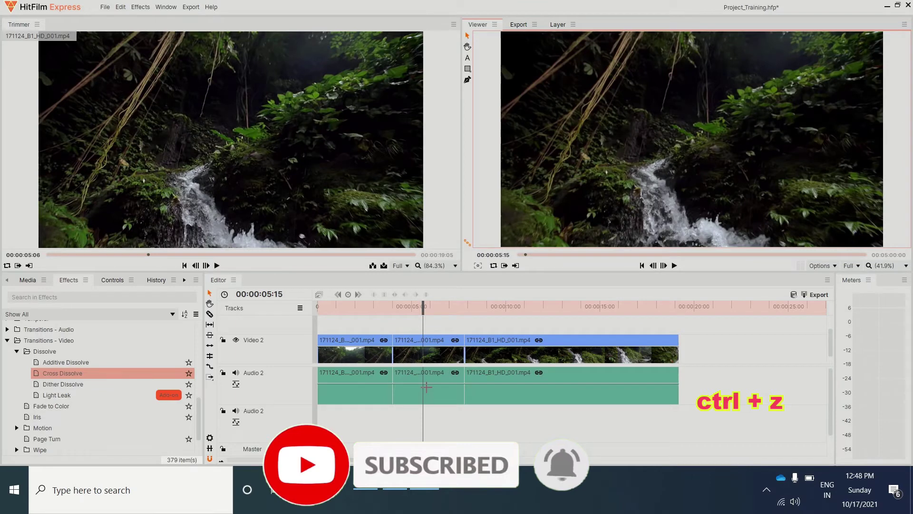
pyautogui.hotkey('ctrl', 'z')
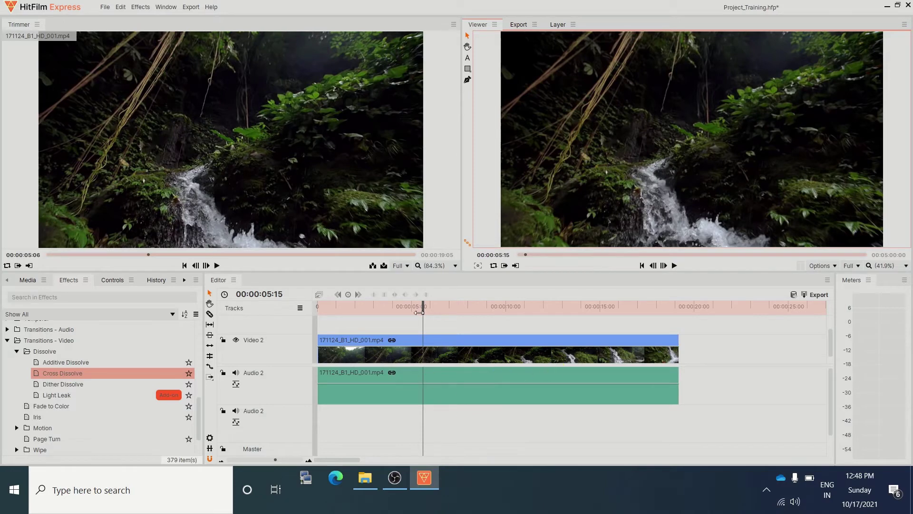
pyautogui.moveTo(428, 307); pyautogui.dragTo(317, 307)
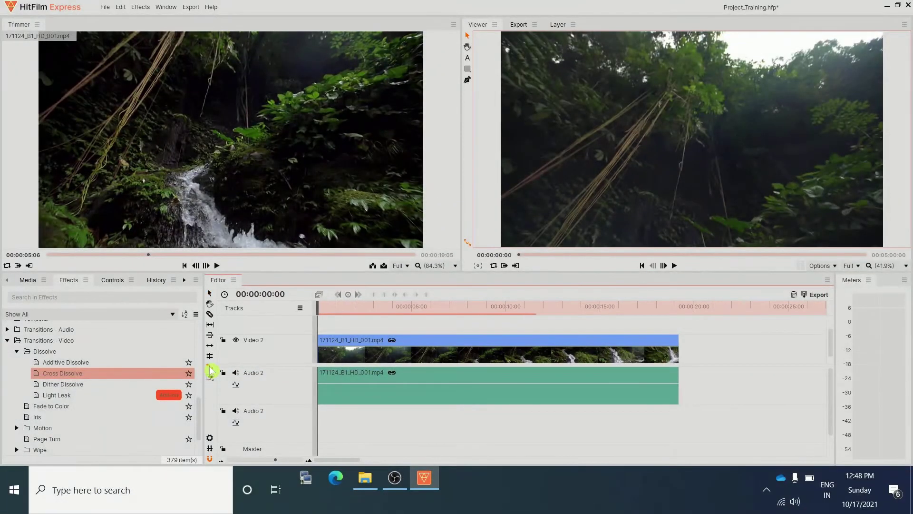
# Step: Shorten the Video 2 clip to about 7 seconds with the Rate Stretch tool, and play the sped-up result in the Viewer
pyautogui.click(210, 367)
pyautogui.moveTo(681, 355); pyautogui.dragTo(453, 352)
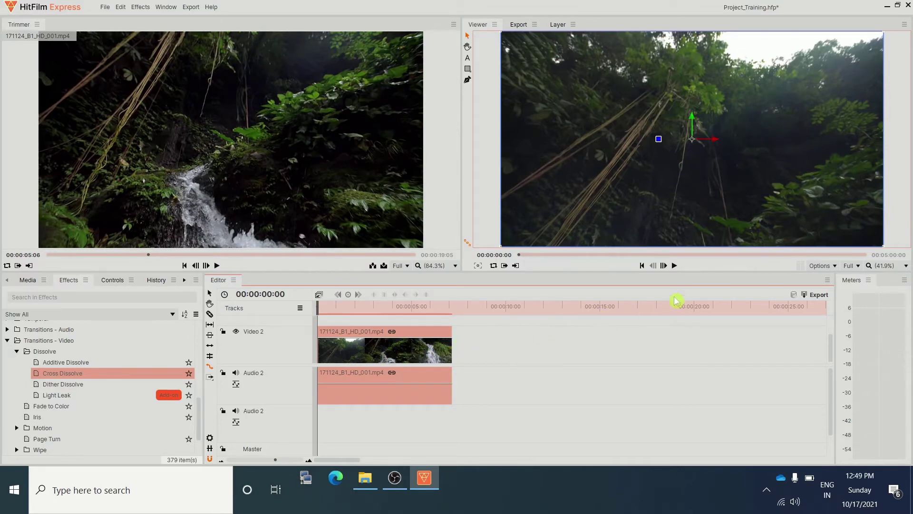
pyautogui.click(674, 265)
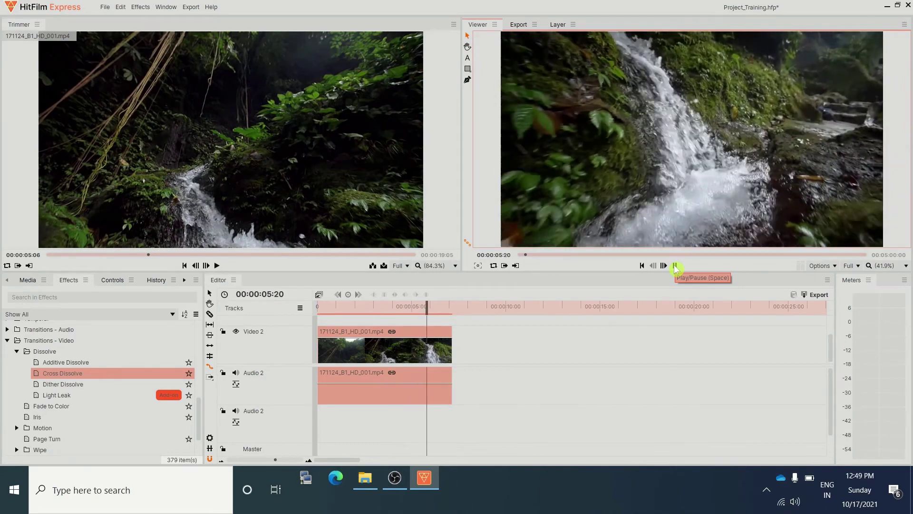
pyautogui.click(674, 265)
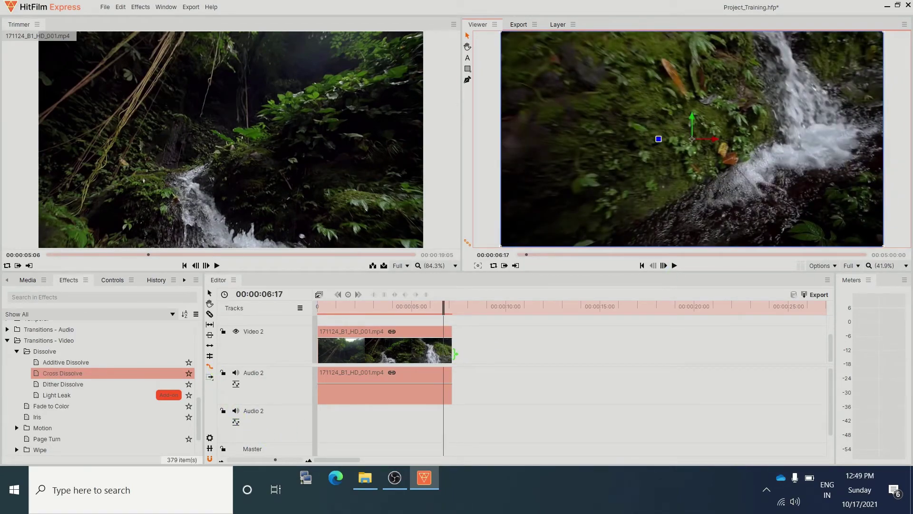
# Step: Rate stretch the Video 2 clip out to about 33 seconds, play the slowed-down result from the start and pause it
pyautogui.moveTo(455, 354); pyautogui.dragTo(804, 354)
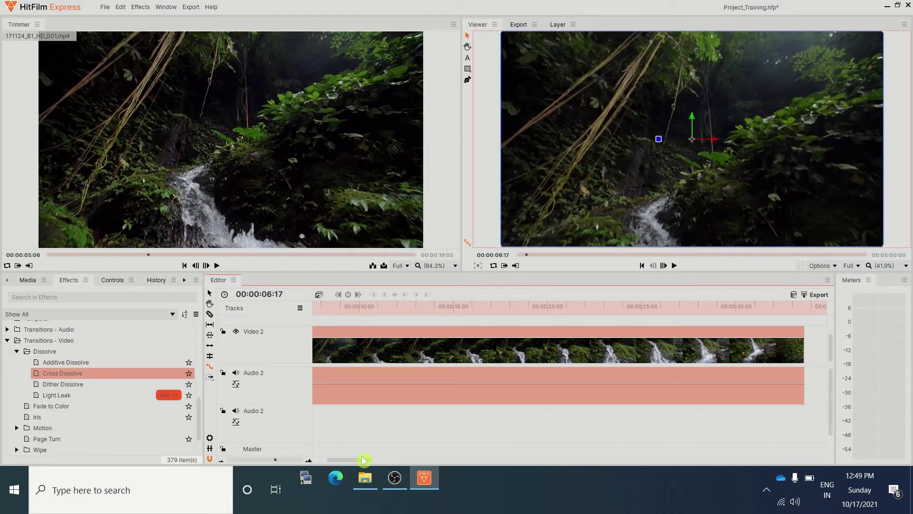
pyautogui.moveTo(346, 461); pyautogui.dragTo(327, 463)
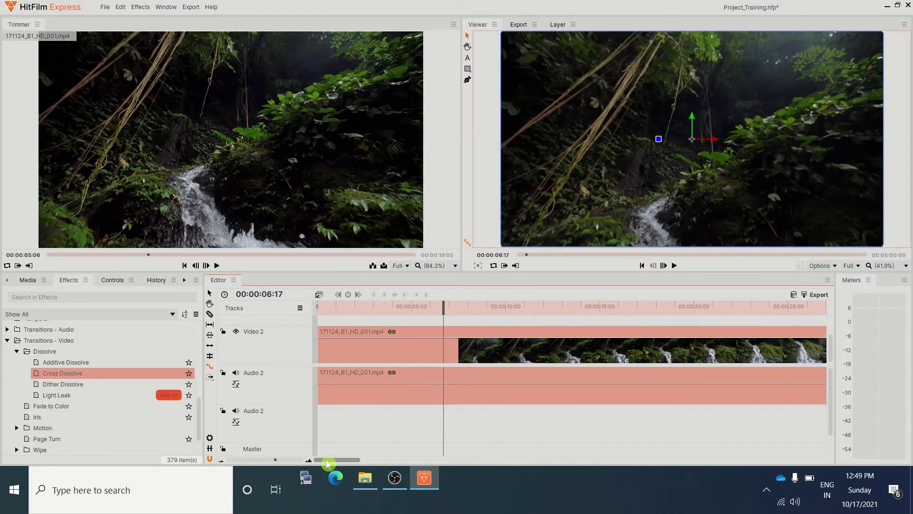
pyautogui.moveTo(442, 306); pyautogui.dragTo(318, 307)
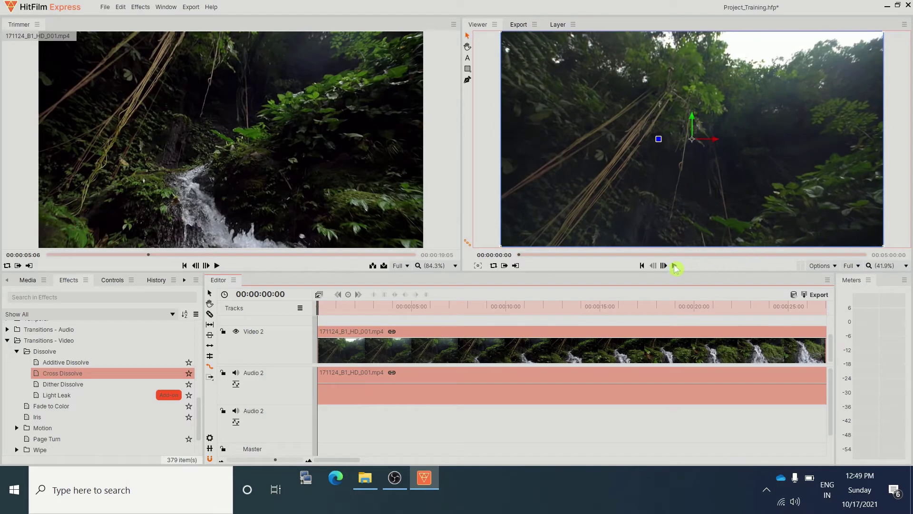
pyautogui.click(675, 266)
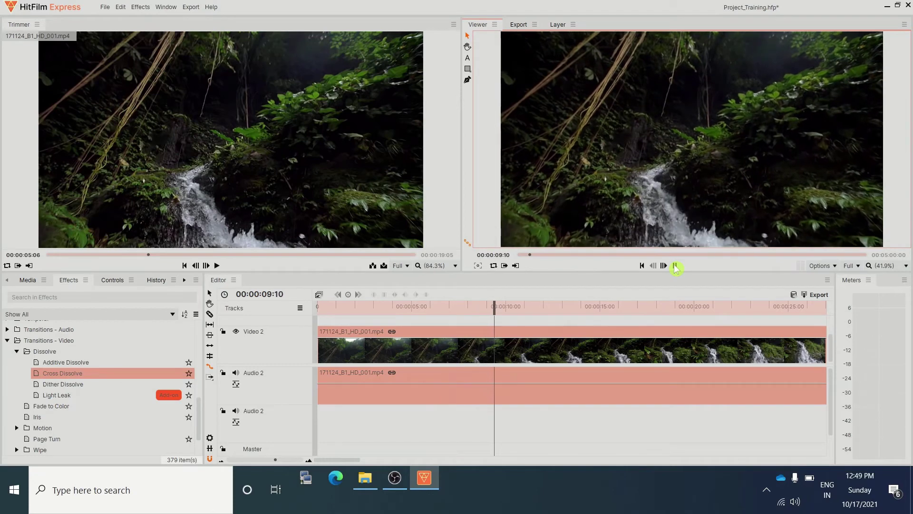
pyautogui.click(675, 265)
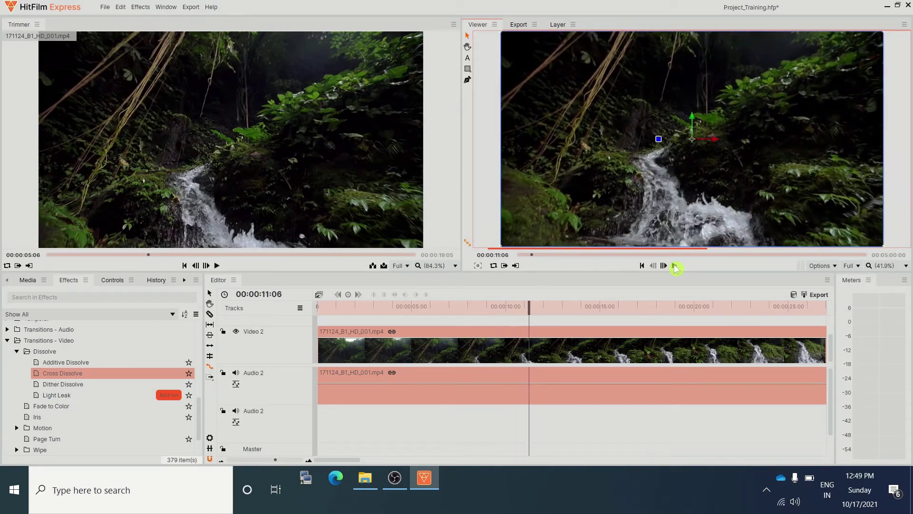
# Step: Undo both rate stretches, play the clip at its original speed and return the playhead to 00:00:00:00
pyautogui.hotkey('ctrl', 'z')
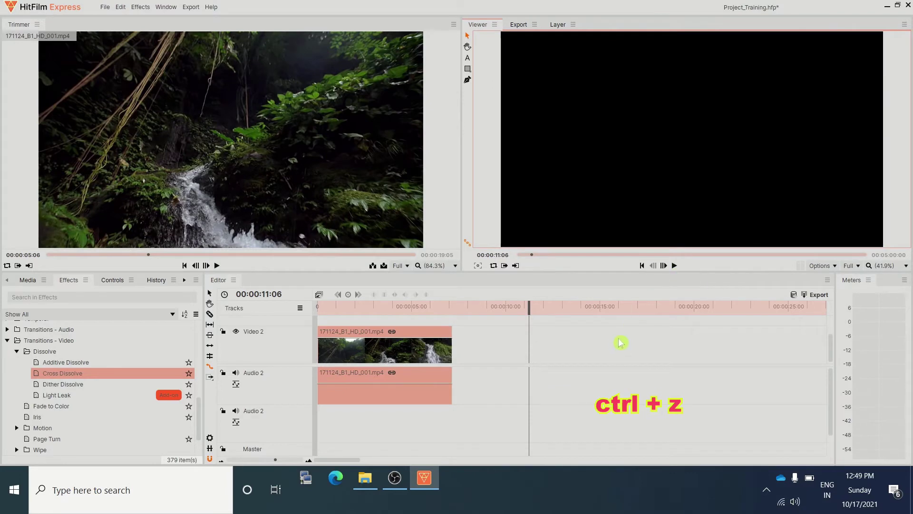
pyautogui.hotkey('ctrl', 'z')
pyautogui.click(675, 266)
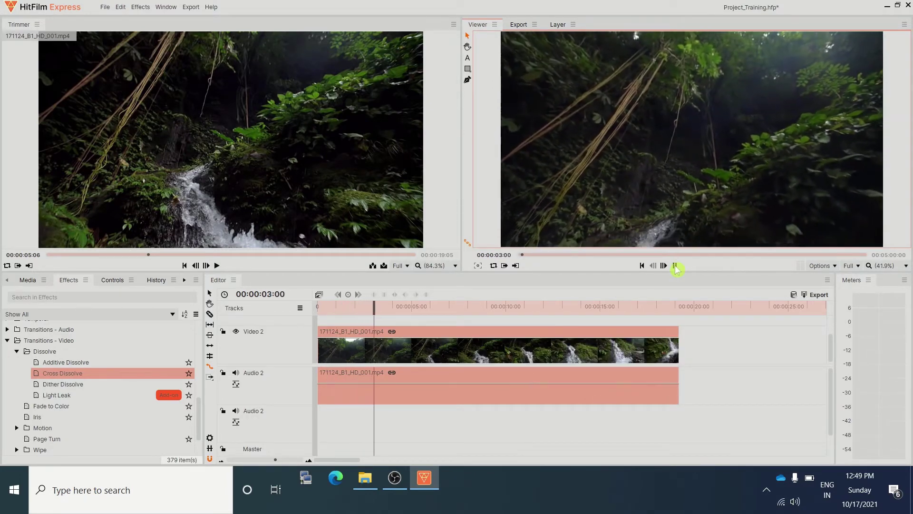
pyautogui.moveTo(343, 307); pyautogui.dragTo(310, 318)
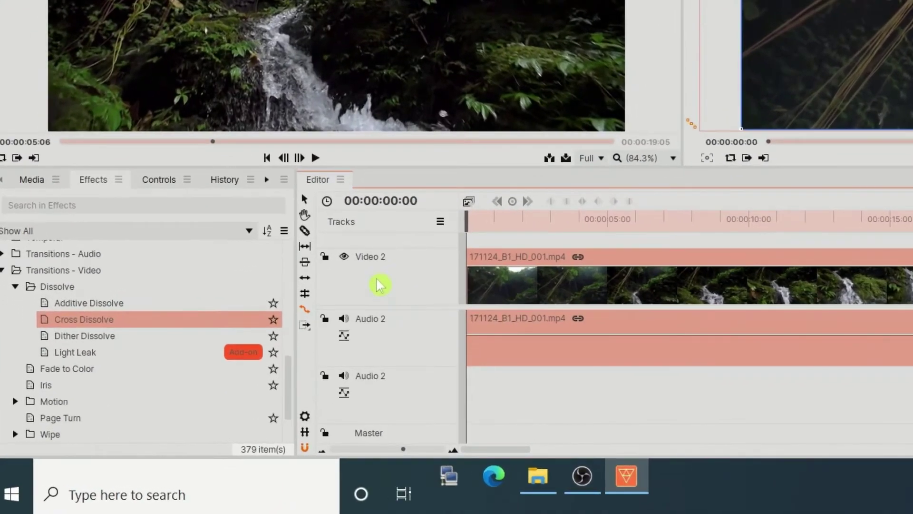
# Step: Insert a new video track above the Video 2 track that holds the waterfall clip, and look through the track list
pyautogui.rightClick(391, 282)
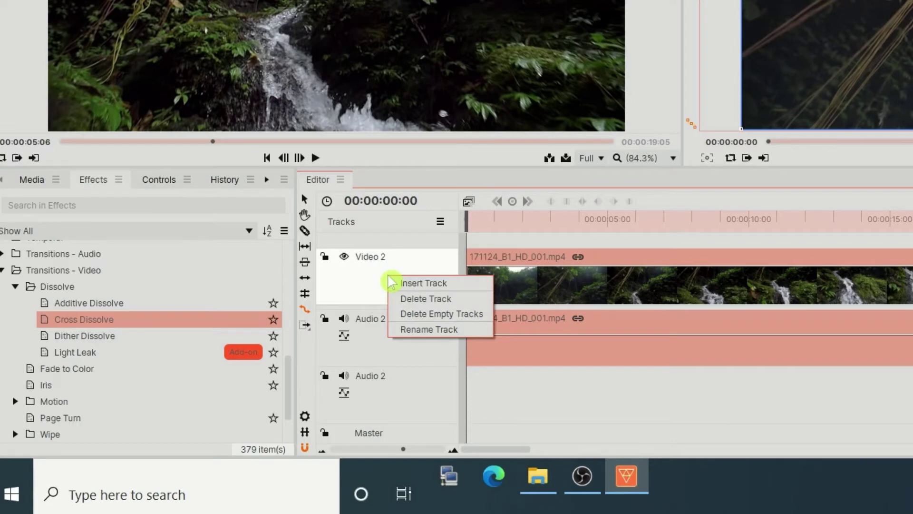
pyautogui.click(429, 283)
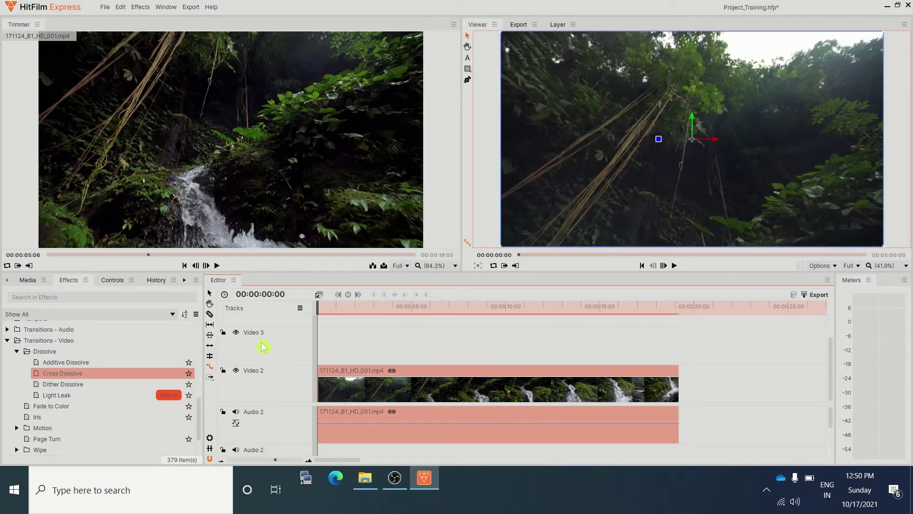
pyautogui.scroll(-3, 273, 438)
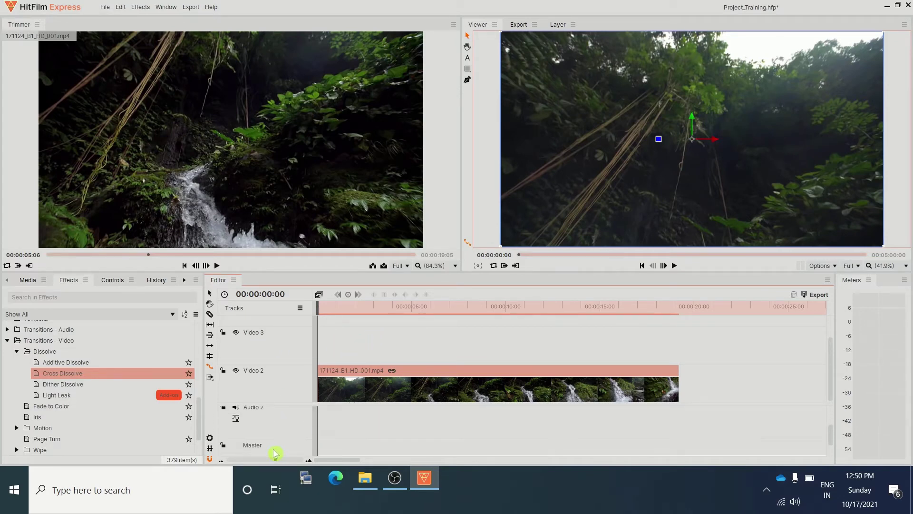
pyautogui.scroll(3, 282, 446)
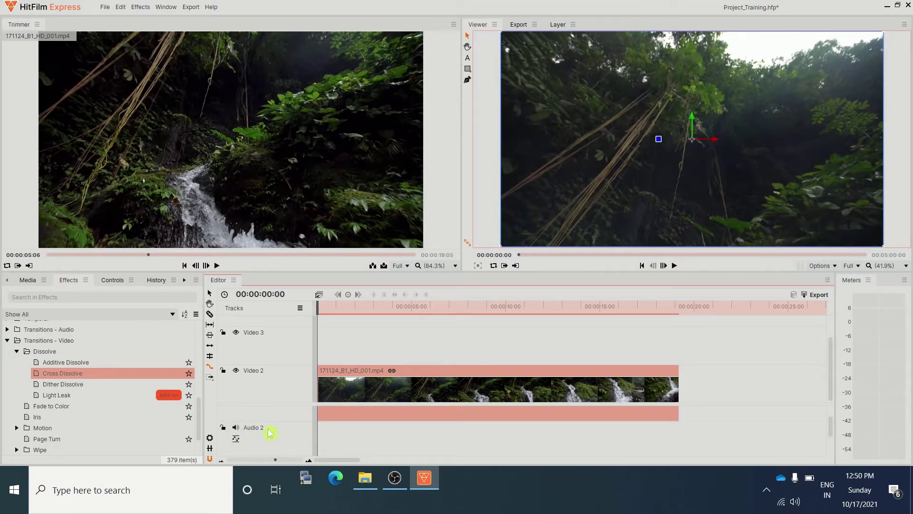
pyautogui.scroll(-1, 259, 437)
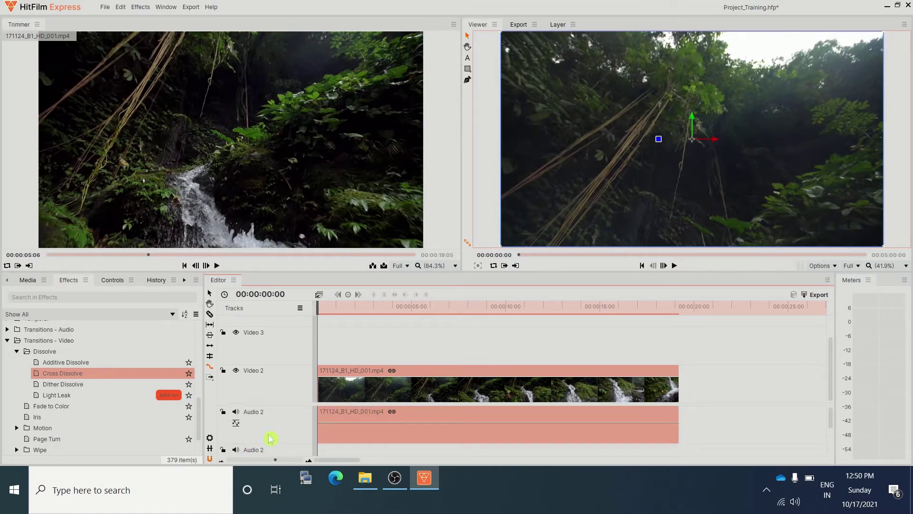
pyautogui.scroll(-2, 286, 431)
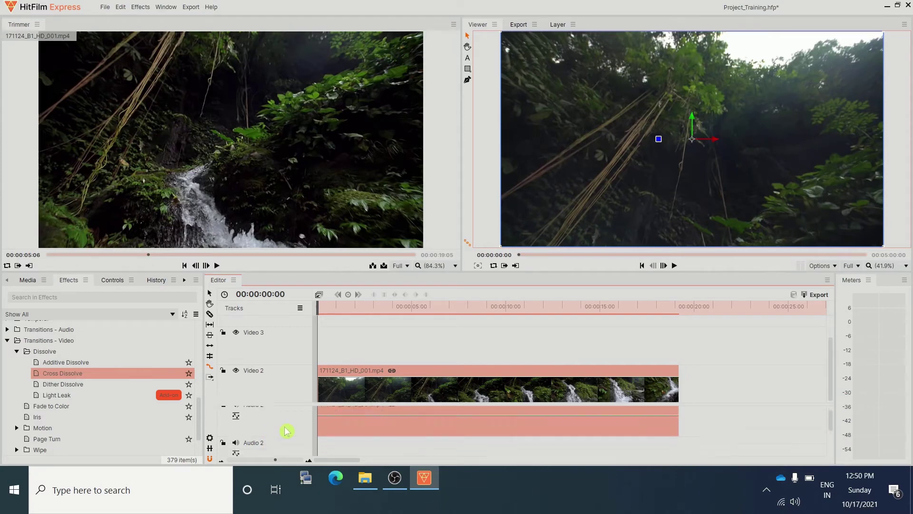
pyautogui.scroll(2, 295, 414)
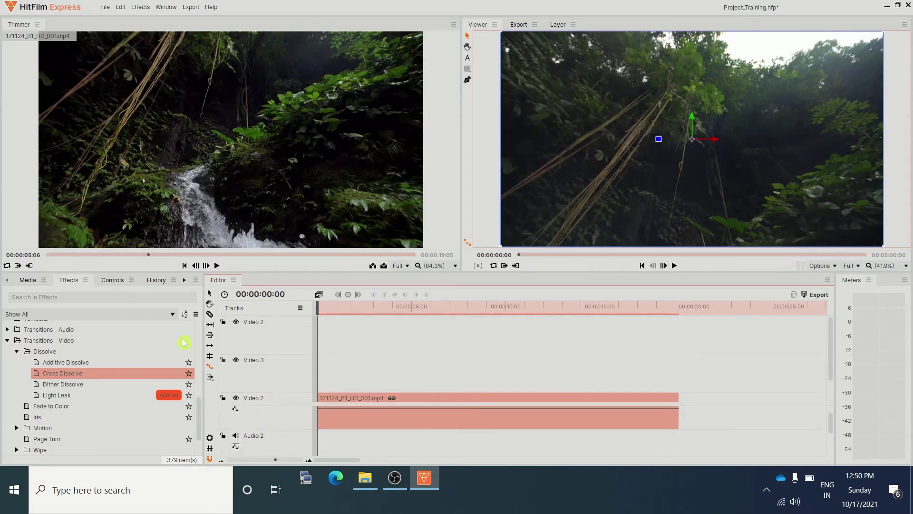
# Step: Import 200417_Business Paper_01_4k_005.mp4 and place it at the start of the Video 3 track, above the waterfall clip
pyautogui.click(27, 281)
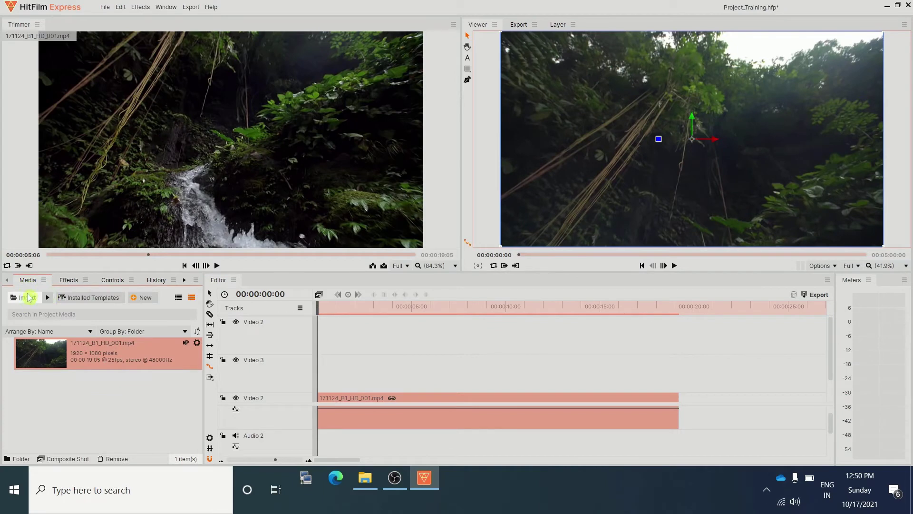
pyautogui.click(32, 297)
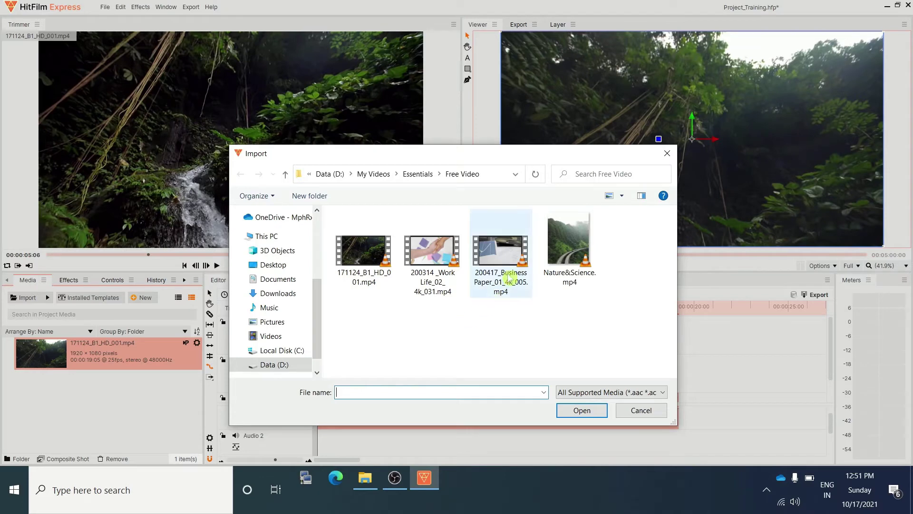
pyautogui.click(497, 265)
pyautogui.click(563, 414)
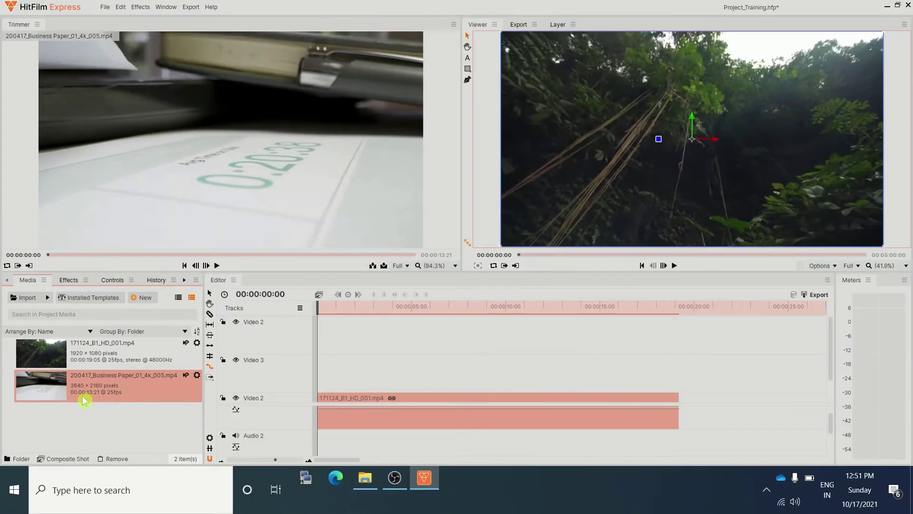
pyautogui.moveTo(303, 372)
pyautogui.mouseDown()
pyautogui.moveTo(335, 365)
pyautogui.moveTo(318, 364)
pyautogui.mouseUp()
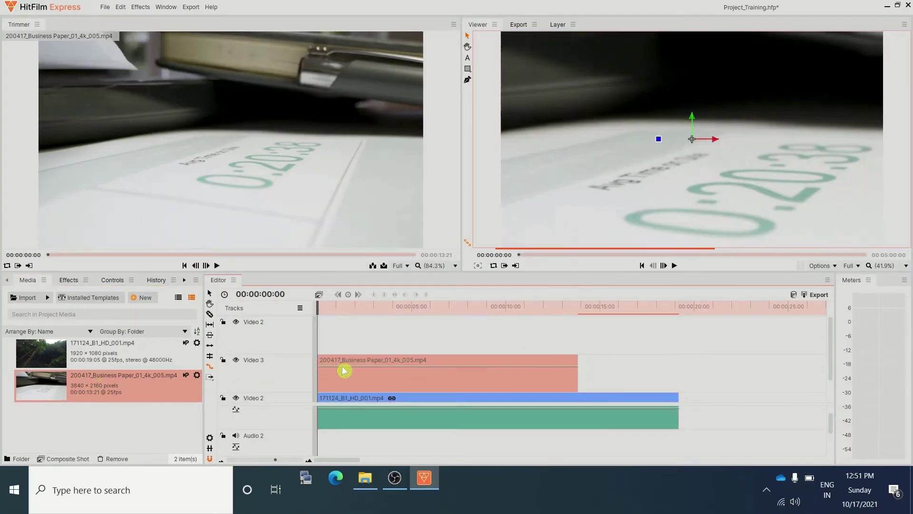
# Step: Examine the stacked video and audio tracks, and play the timeline to see which clip shows in the Viewer
pyautogui.scroll(-1, 397, 372)
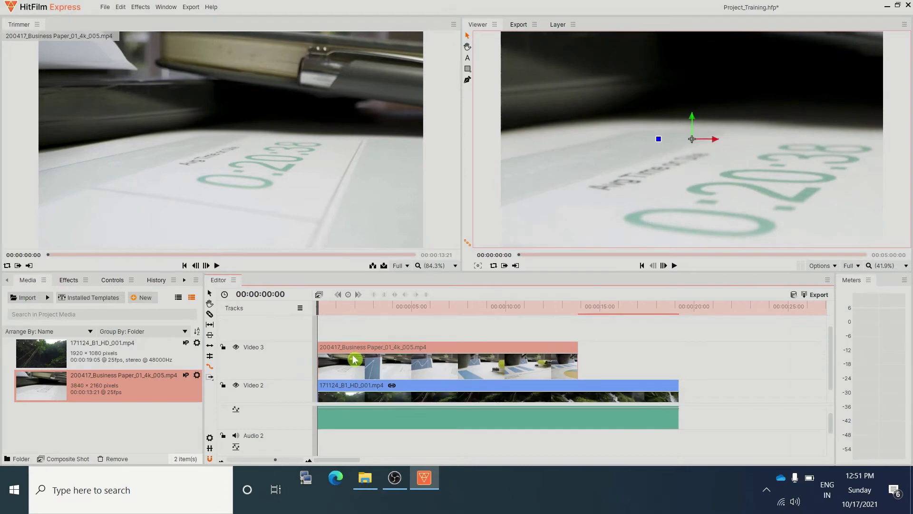
pyautogui.scroll(-1, 416, 368)
pyautogui.scroll(-1, 282, 438)
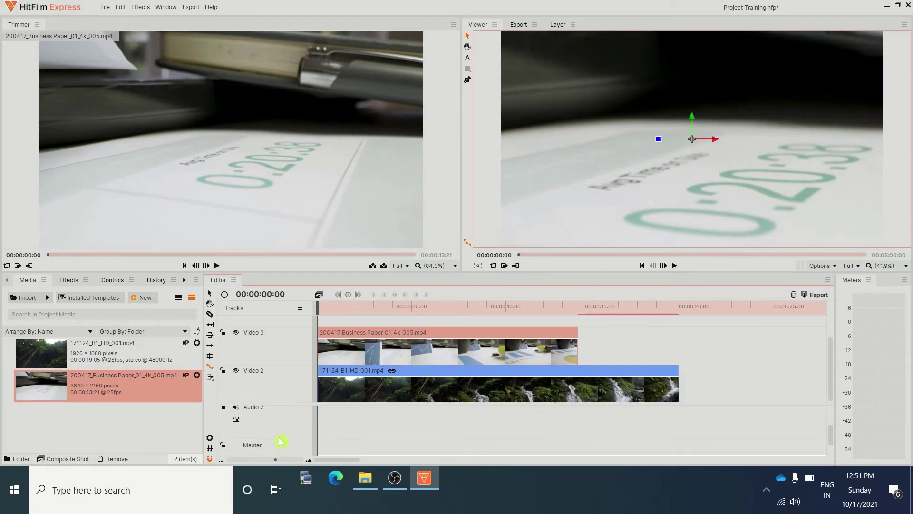
pyautogui.scroll(2, 281, 440)
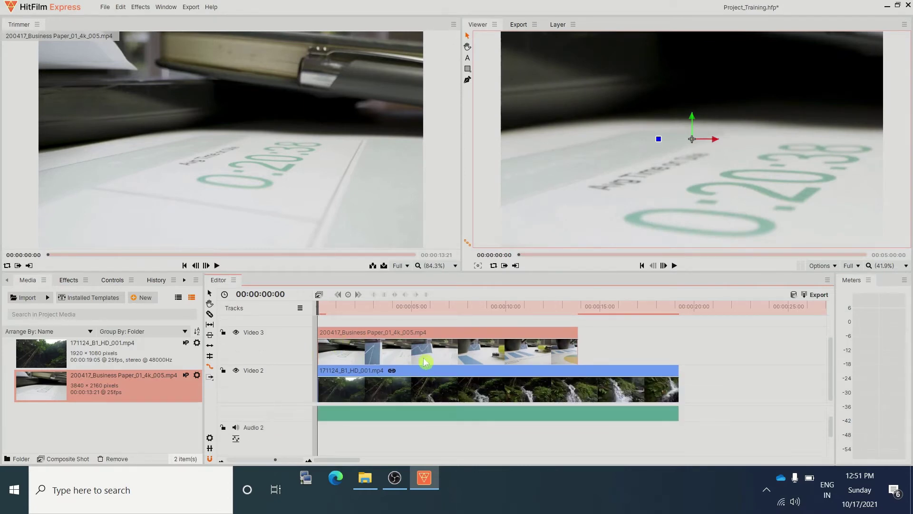
pyautogui.scroll(2, 357, 366)
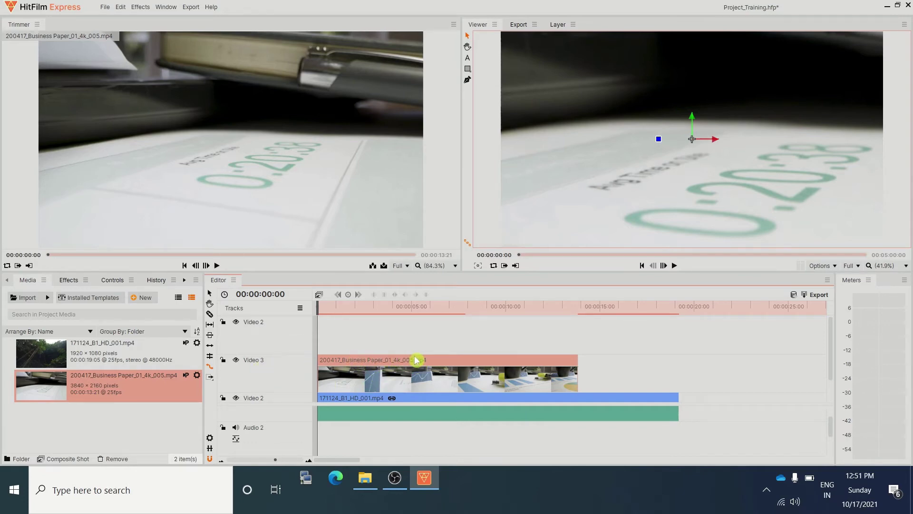
pyautogui.scroll(-1, 393, 369)
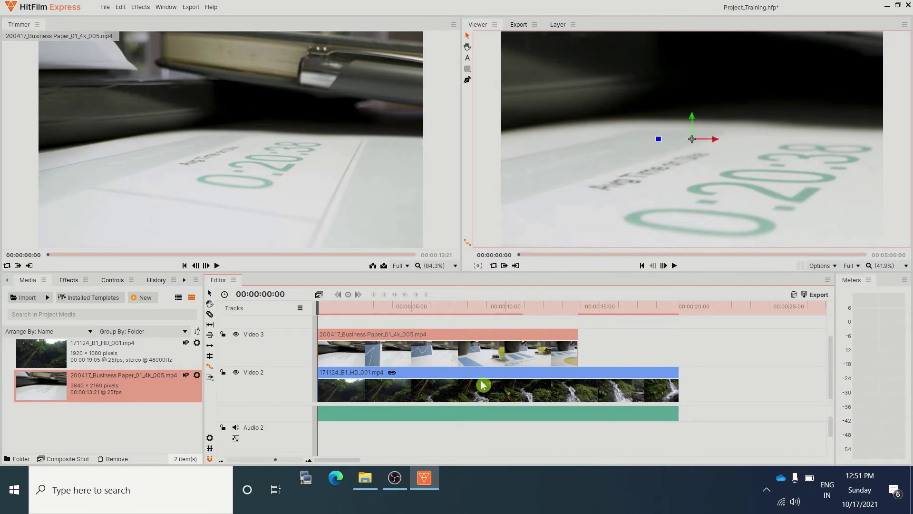
pyautogui.click(674, 265)
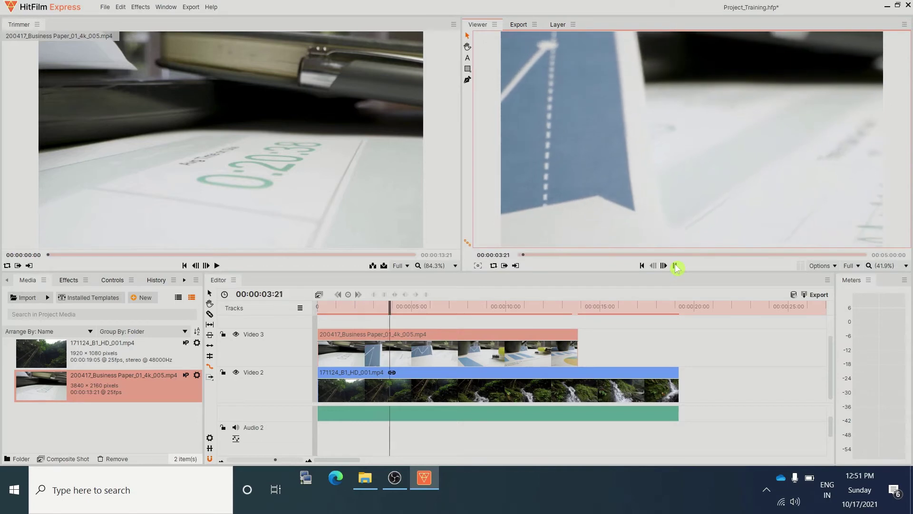
# Step: Remove the 200417_Business Paper_01_4k_005.mp4 clip from the Video 3 track
pyautogui.click(539, 337)
pyautogui.rightClick(539, 336)
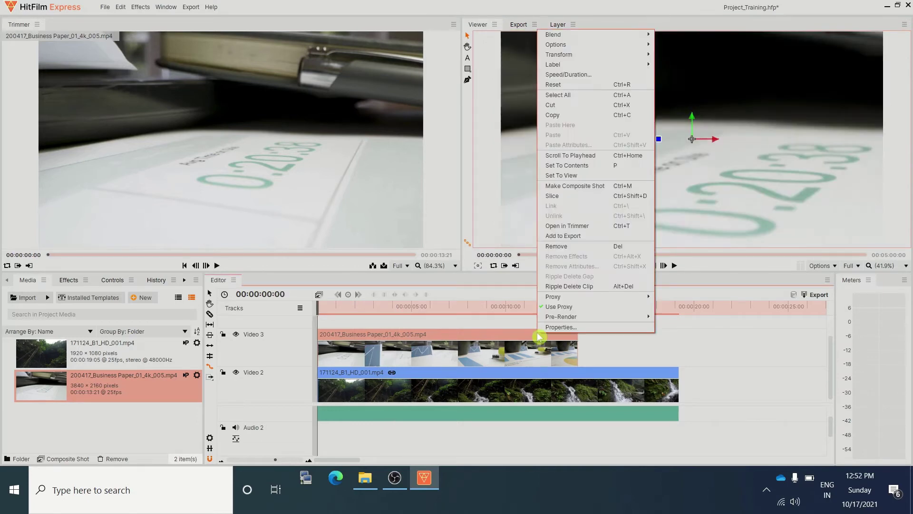
pyautogui.click(571, 247)
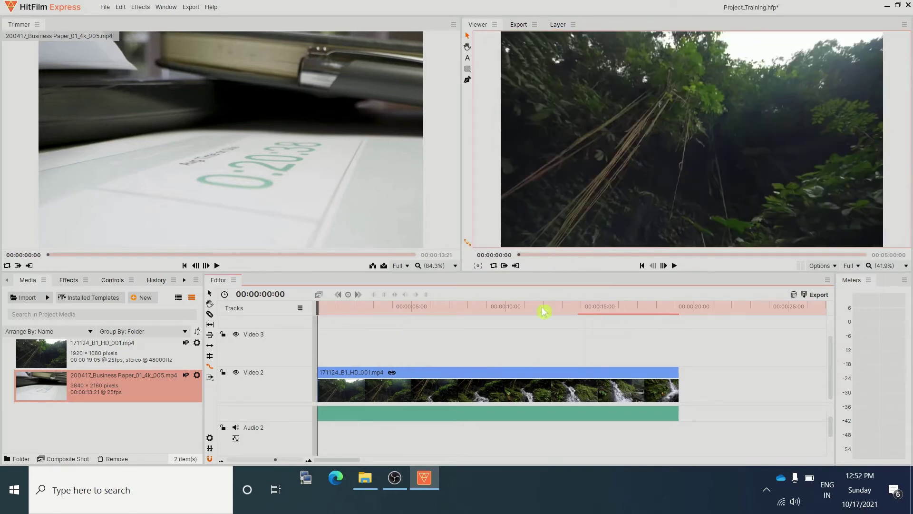
# Step: Delete the empty video tracks above the waterfall clip's track, including all remaining empty tracks in the timeline
pyautogui.rightClick(292, 350)
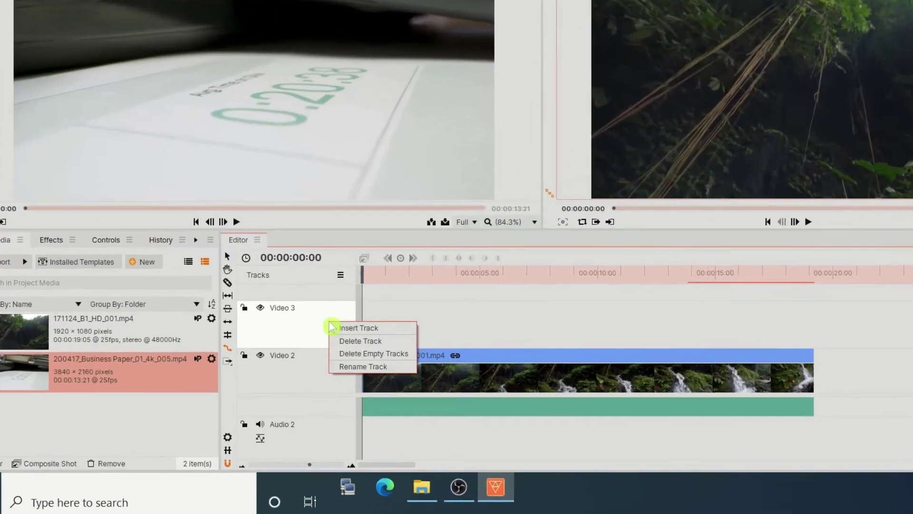
pyautogui.click(318, 361)
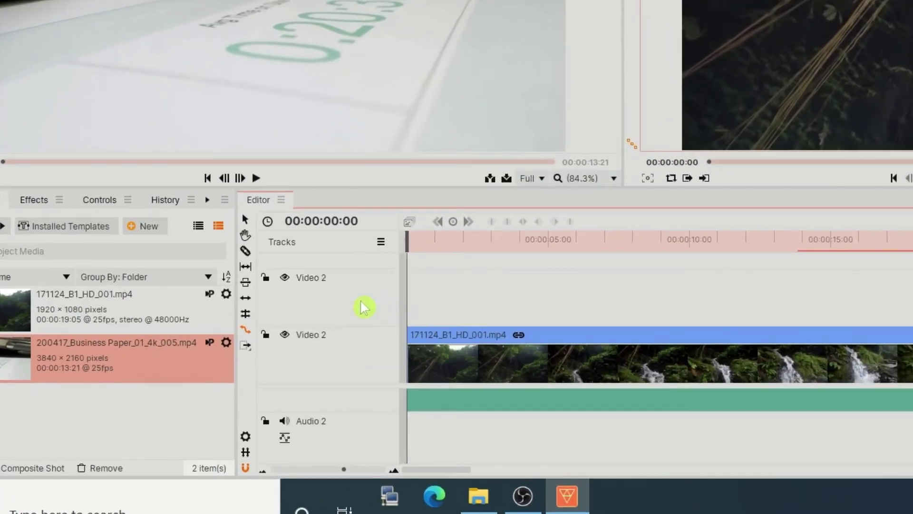
pyautogui.rightClick(338, 303)
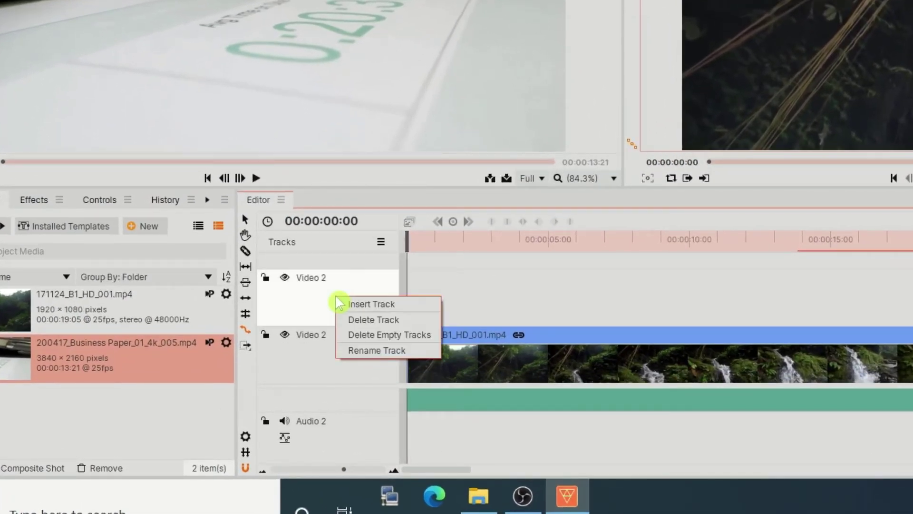
pyautogui.click(376, 319)
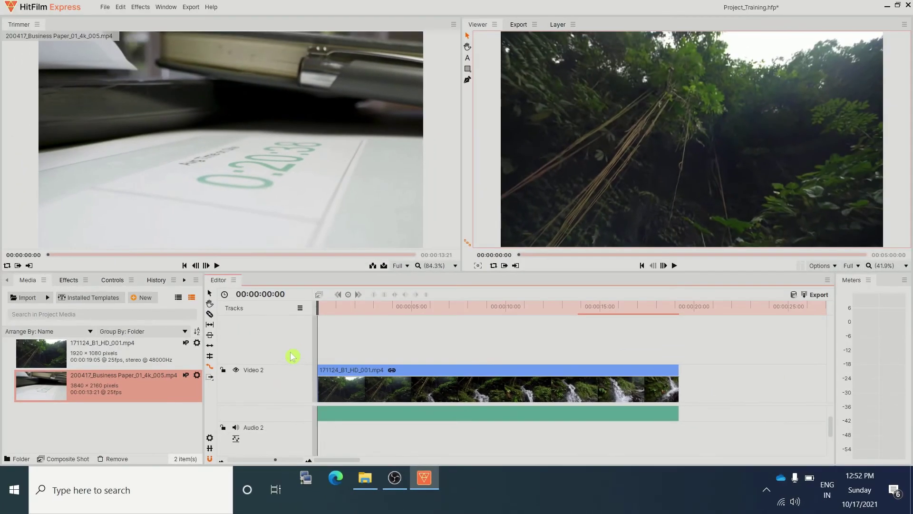
pyautogui.rightClick(260, 333)
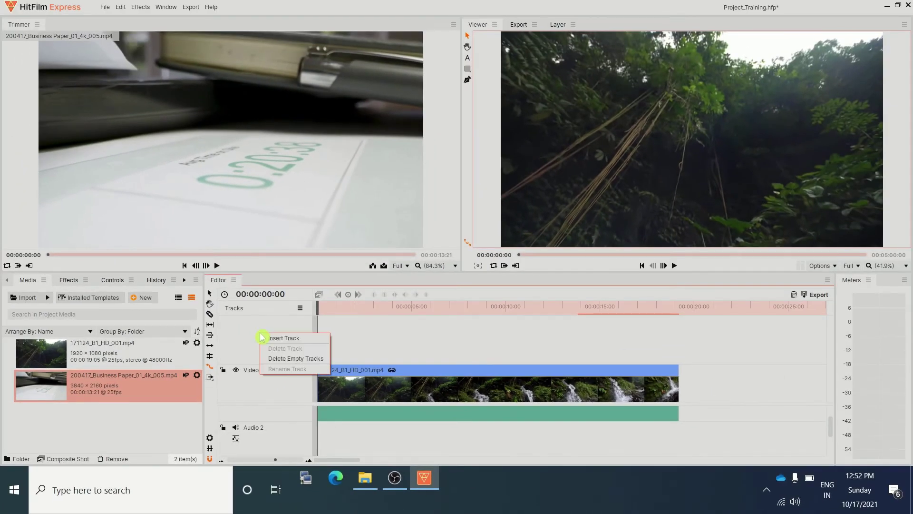
pyautogui.click(296, 361)
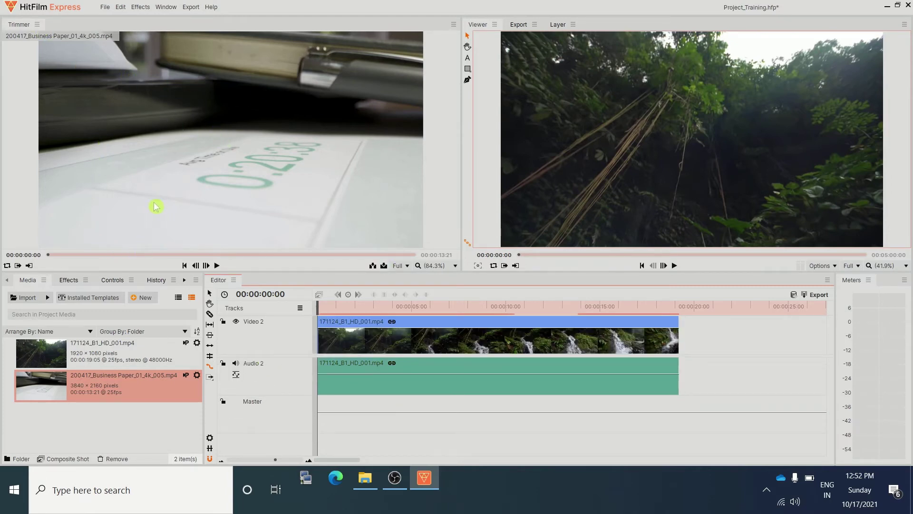
# Step: Trim 200417_Business Paper_01_4k_005.mp4 in the Trimmer with the in point at 00:00:03:05 and the out point at 00:00:09:24
pyautogui.click(217, 265)
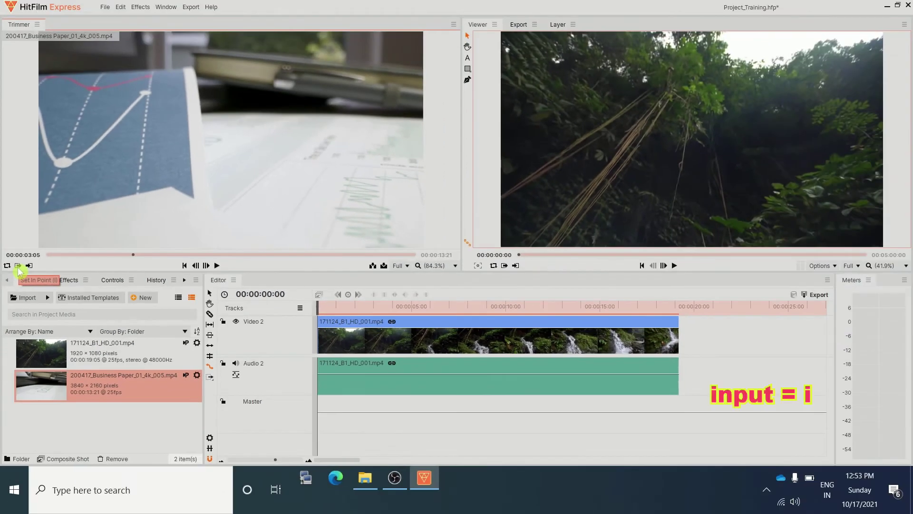
pyautogui.press('i')
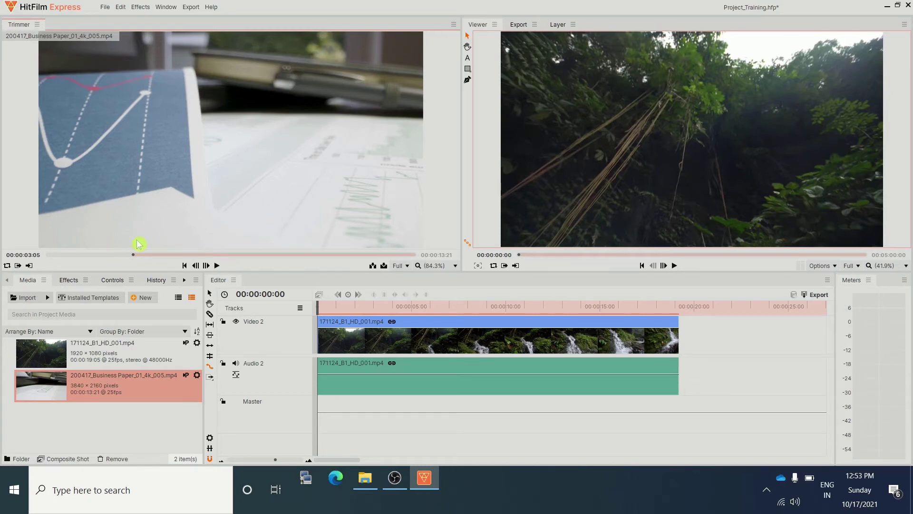
pyautogui.press('space')
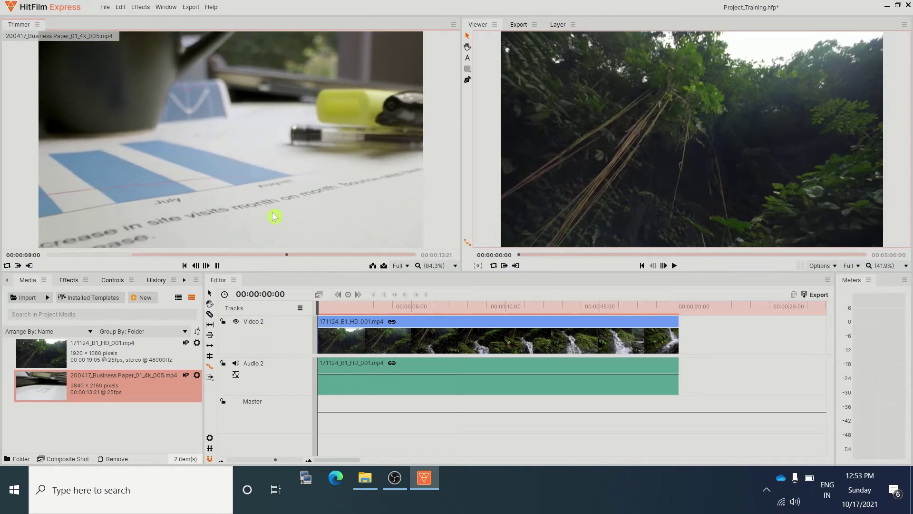
pyautogui.click(217, 266)
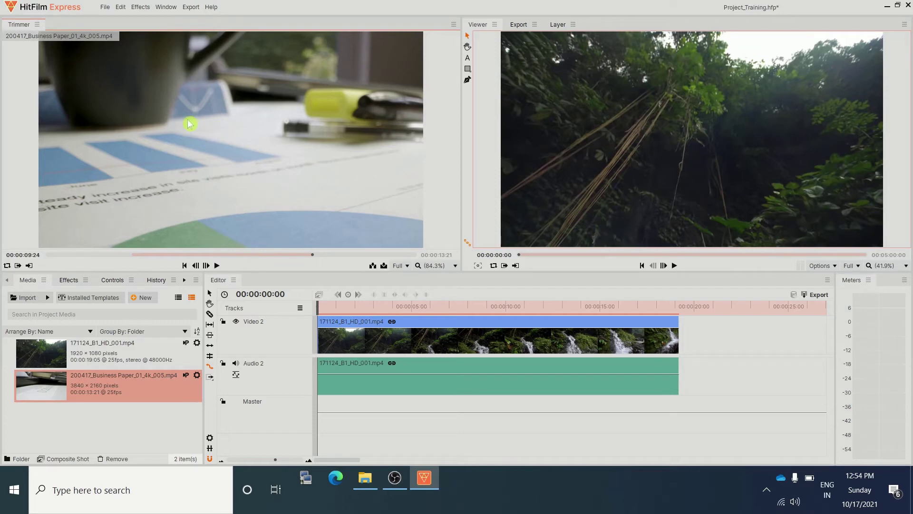
# Step: Place the trimmed business paper clip directly after the waterfall clip on the Video 2 track, and play the timeline to review it
pyautogui.moveTo(171, 118); pyautogui.dragTo(681, 338)
pyautogui.click(695, 336)
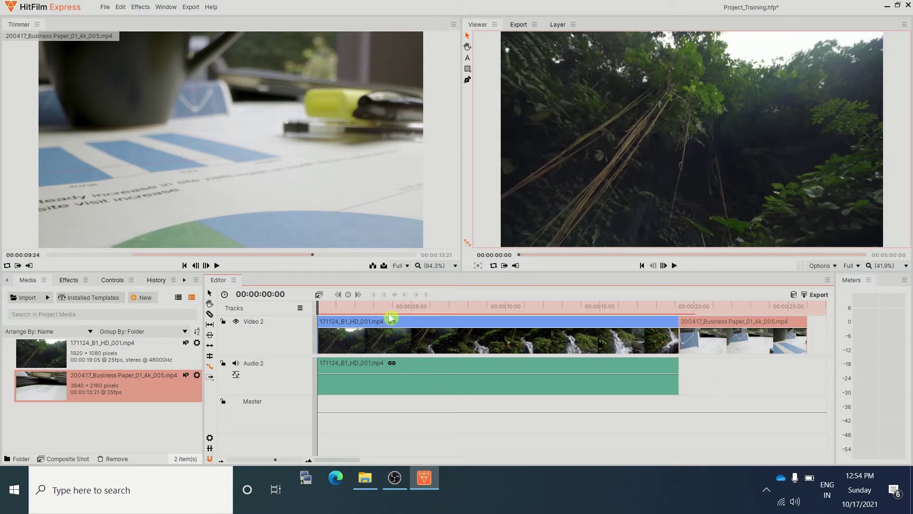
pyautogui.click(654, 304)
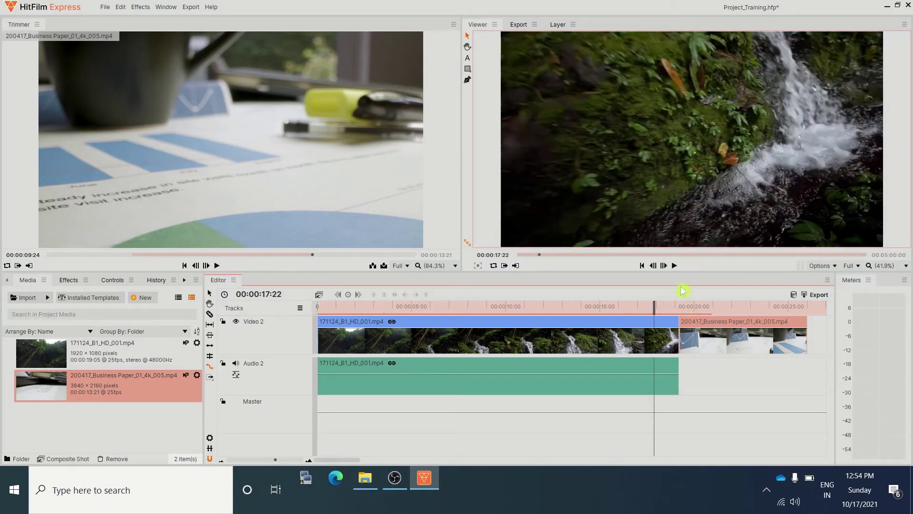
pyautogui.click(675, 265)
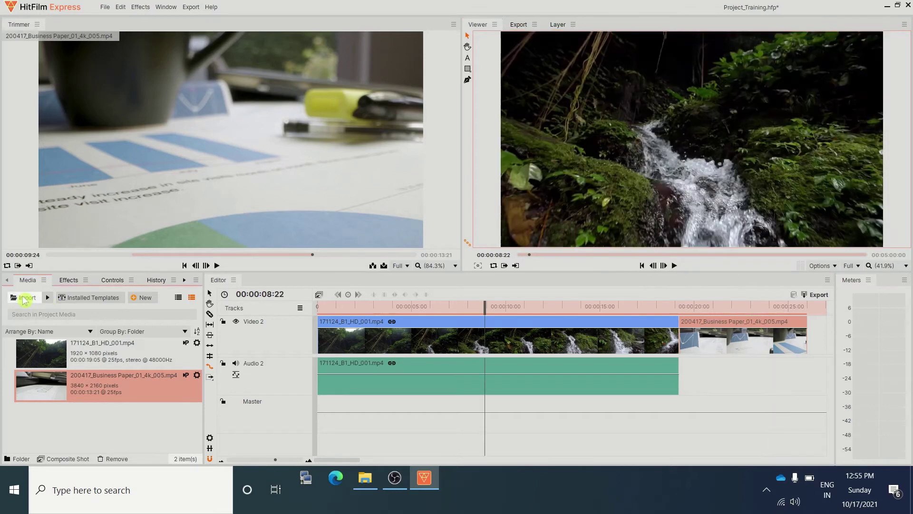
# Step: Import URL Melt - Unicorn Heads.mp3 from the Youtube Audio folder into the project media
pyautogui.click(26, 299)
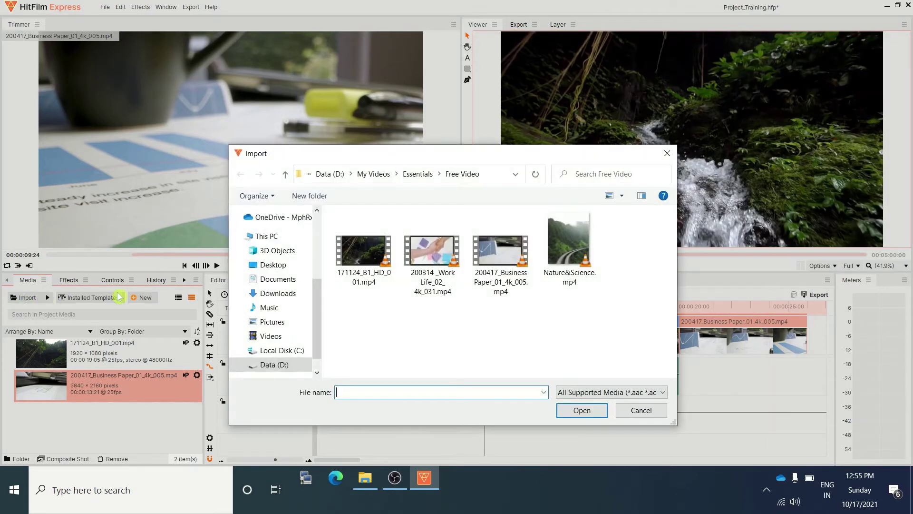
pyautogui.click(284, 176)
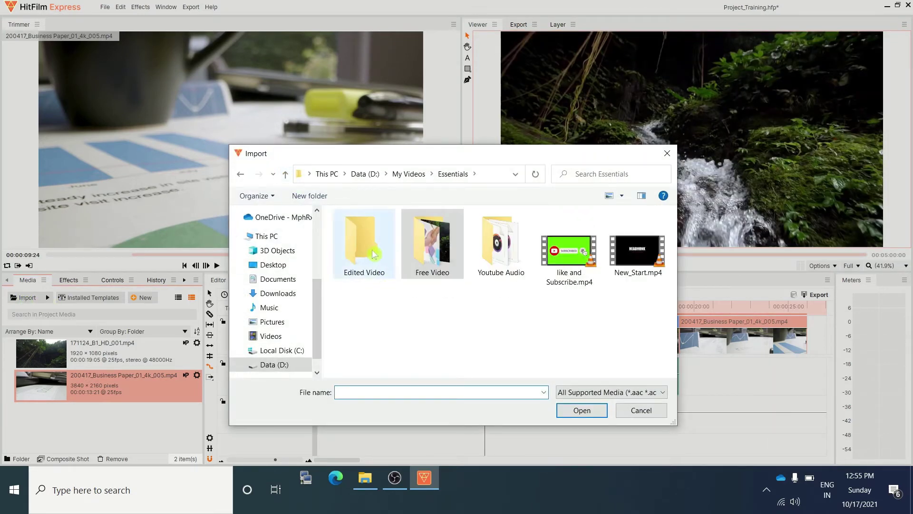
pyautogui.doubleClick(512, 247)
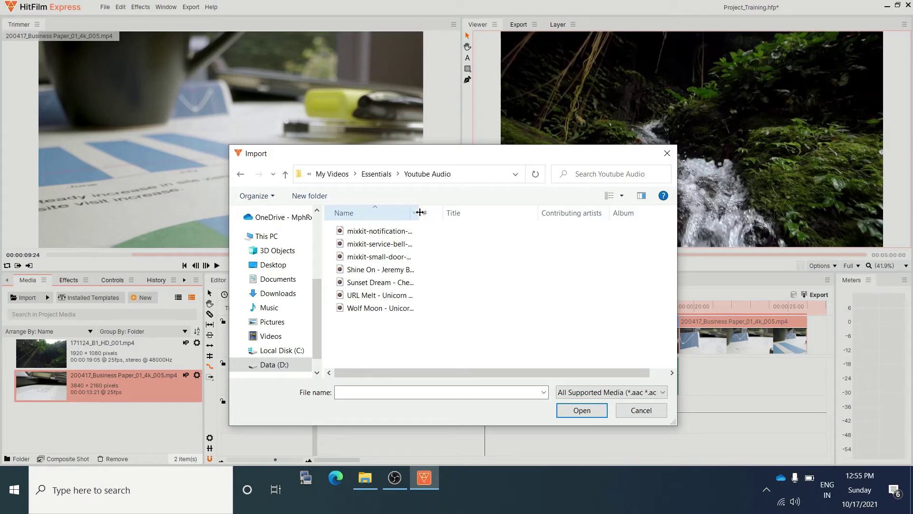
pyautogui.moveTo(420, 212); pyautogui.dragTo(531, 213)
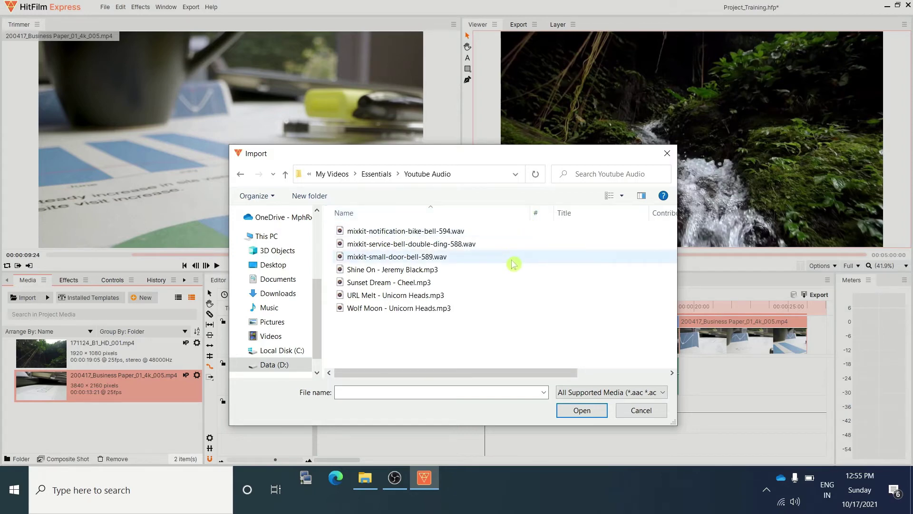
pyautogui.click(387, 295)
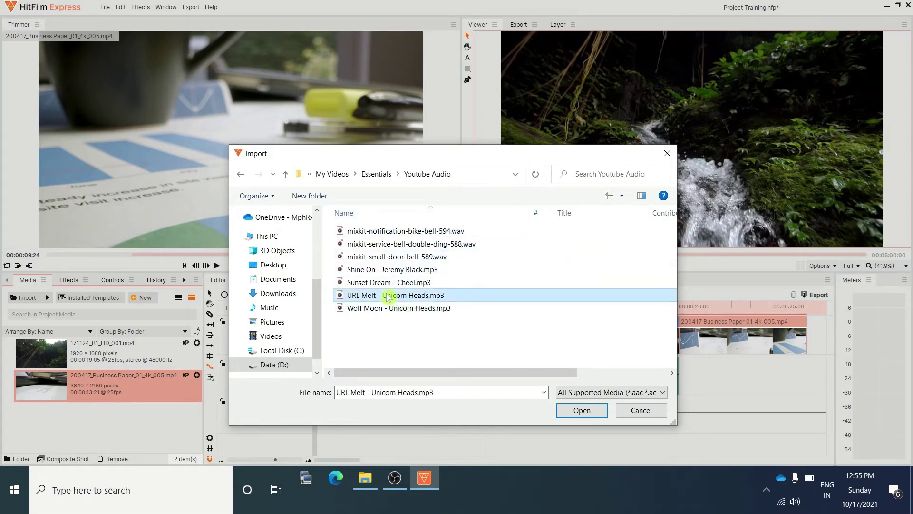
pyautogui.click(581, 410)
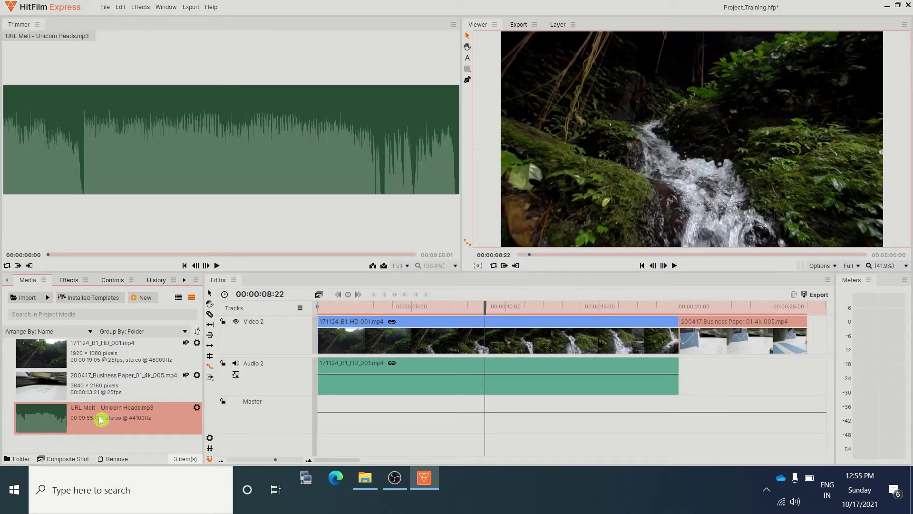
# Step: Insert a new audio track below the waterfall clip's audio and place URL Melt - Unicorn Heads.mp3 at its start
pyautogui.moveTo(182, 430); pyautogui.dragTo(326, 388)
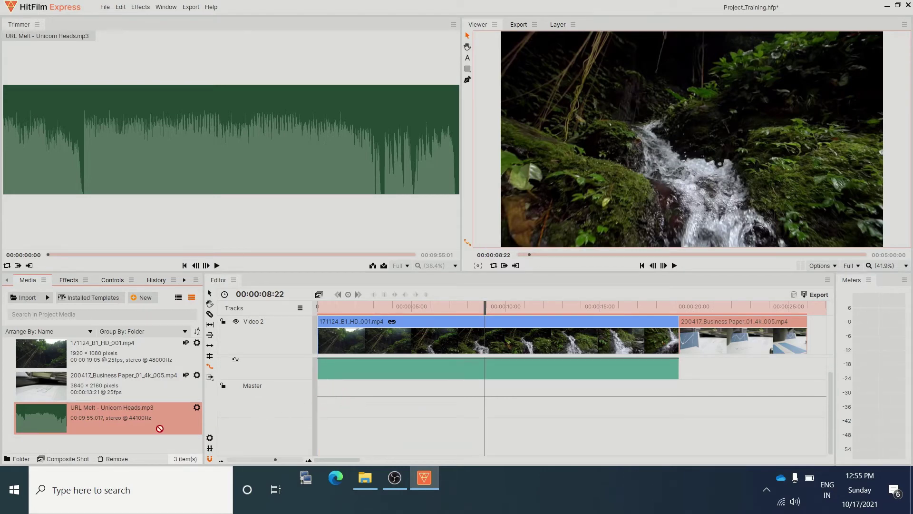
pyautogui.moveTo(75, 423); pyautogui.dragTo(261, 425)
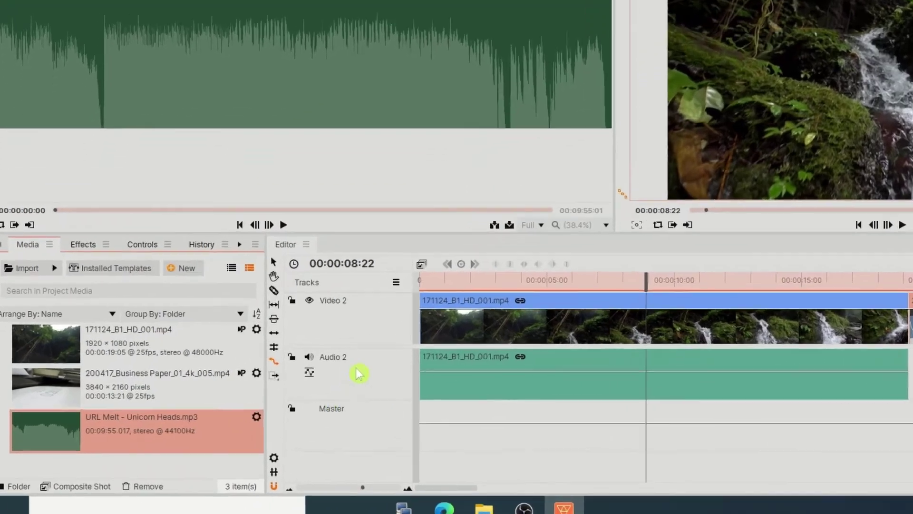
pyautogui.rightClick(276, 366)
pyautogui.click(436, 367)
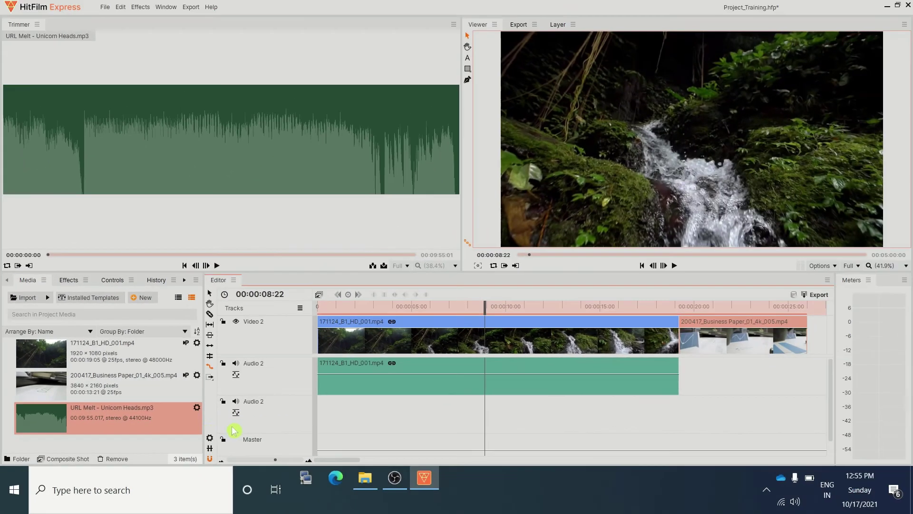
pyautogui.moveTo(272, 437); pyautogui.dragTo(462, 431)
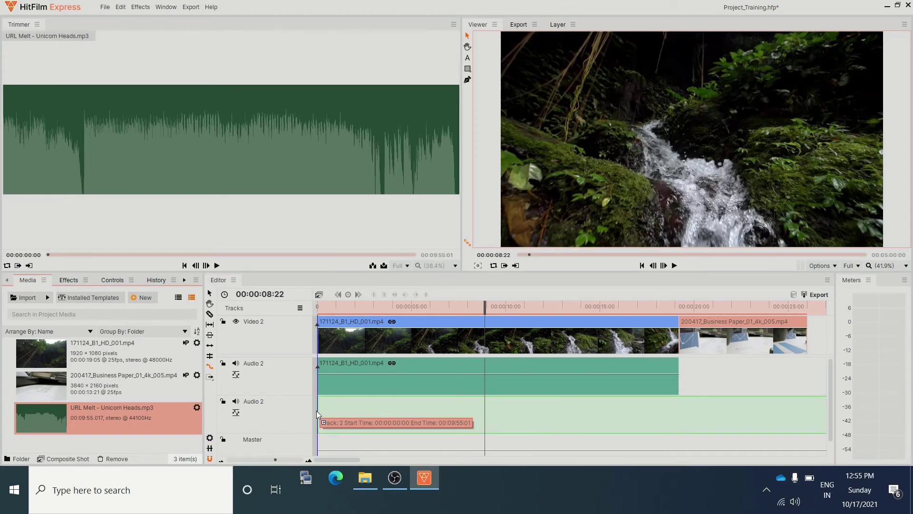
pyautogui.moveTo(315, 410); pyautogui.dragTo(316, 410)
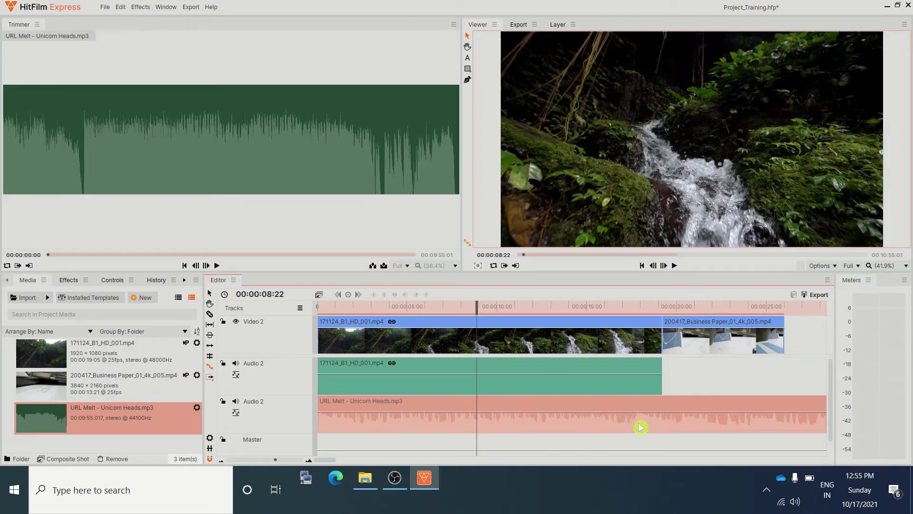
# Step: Play the timeline with the added music and check the audio levels in the Meters
pyautogui.click(675, 266)
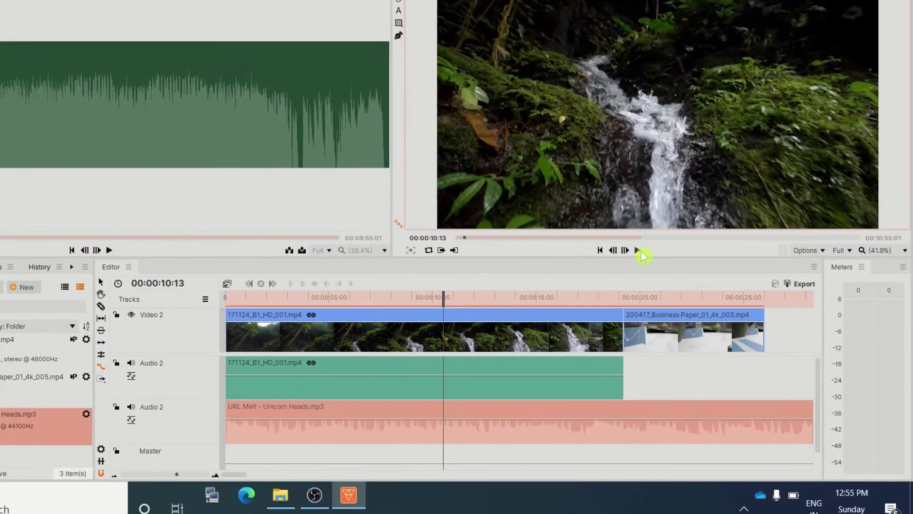
pyautogui.click(674, 266)
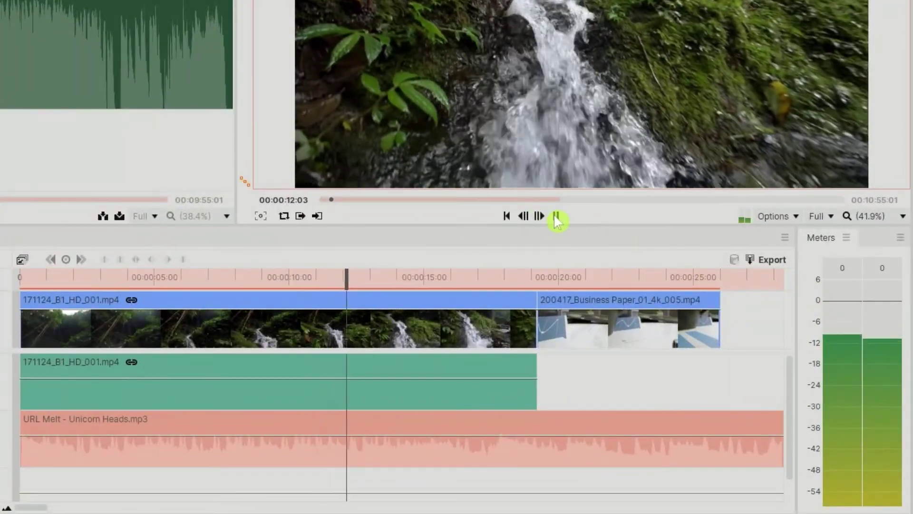
pyautogui.click(555, 216)
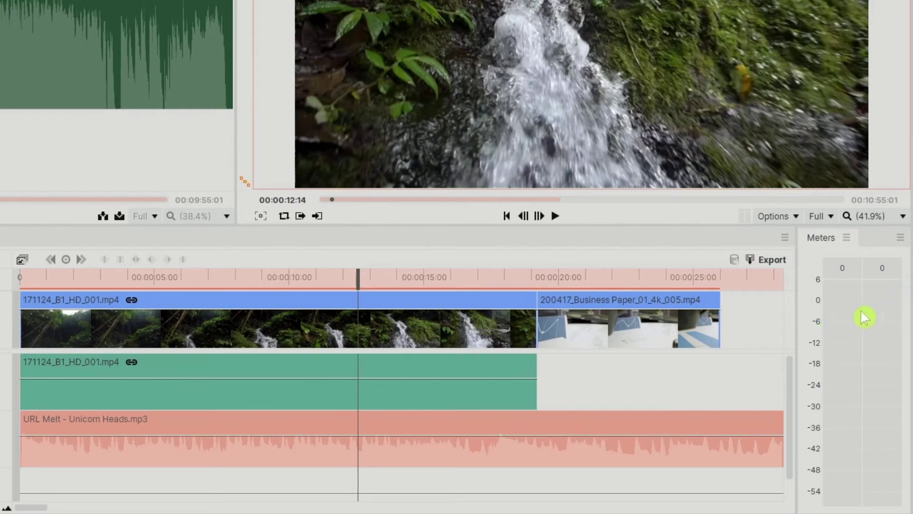
pyautogui.click(557, 217)
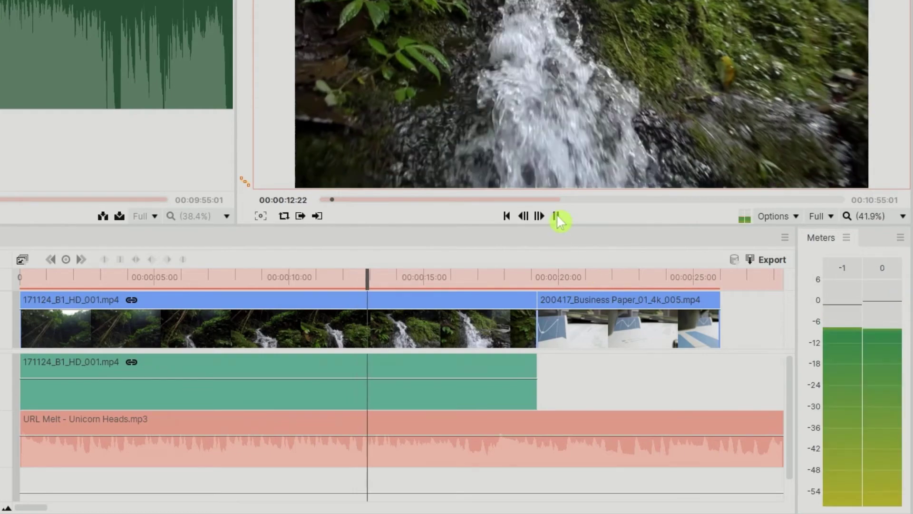
pyautogui.click(556, 216)
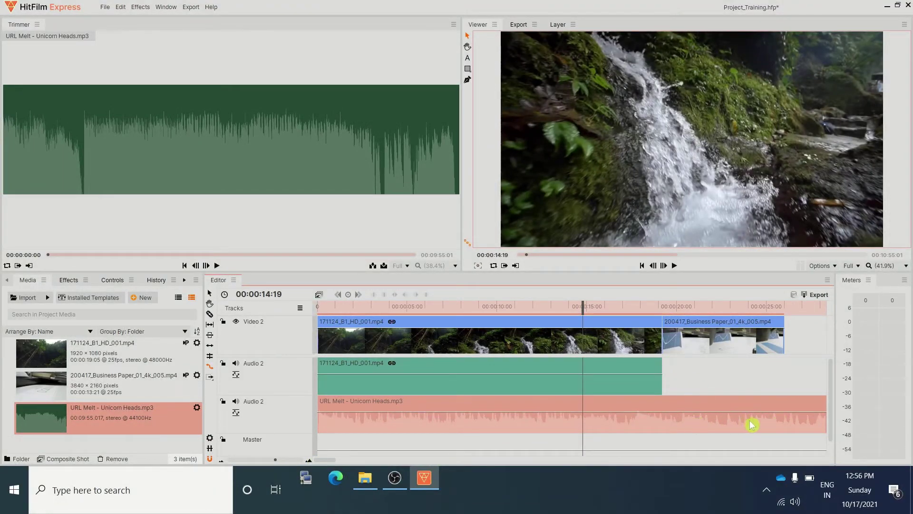
# Step: Slice the music clip at 00:00:26:00, where the last video clip ends, and delete the part after the cut
pyautogui.moveTo(330, 462)
pyautogui.mouseDown()
pyautogui.moveTo(354, 461)
pyautogui.moveTo(323, 461)
pyautogui.mouseUp()
pyautogui.click(785, 307)
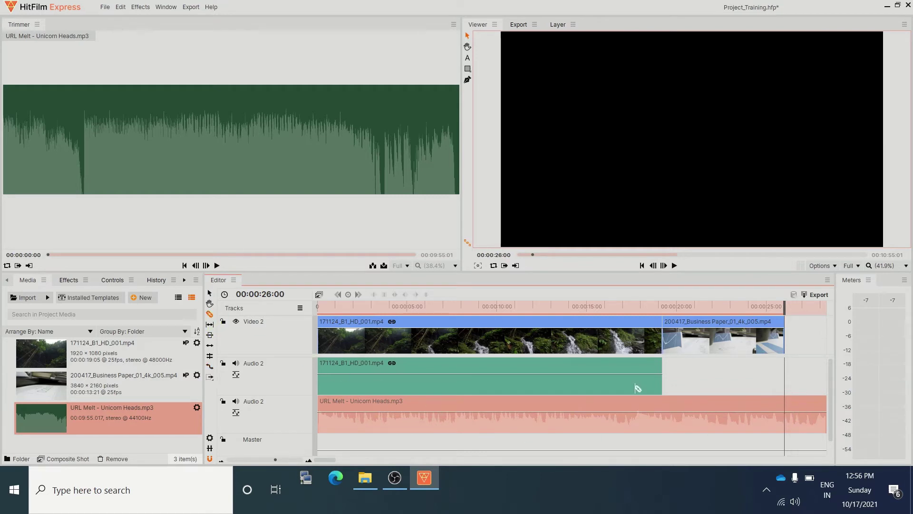
pyautogui.click(786, 405)
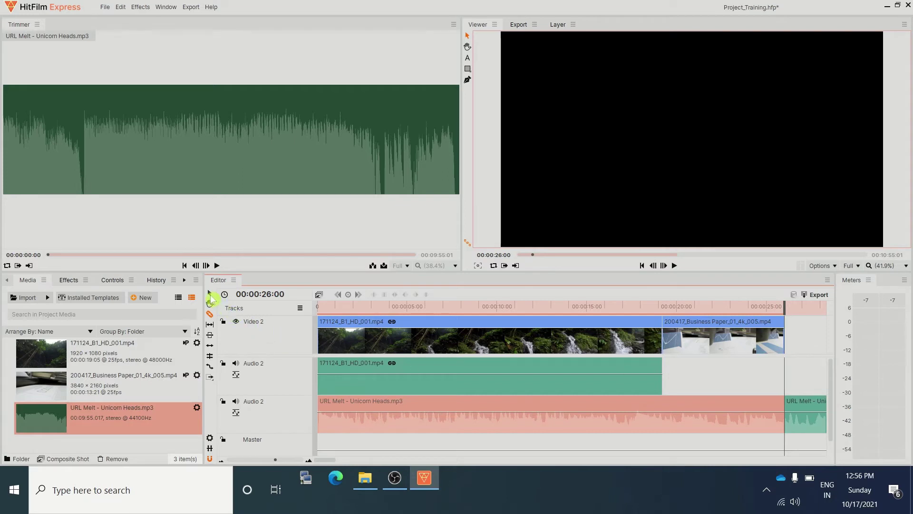
pyautogui.click(813, 412)
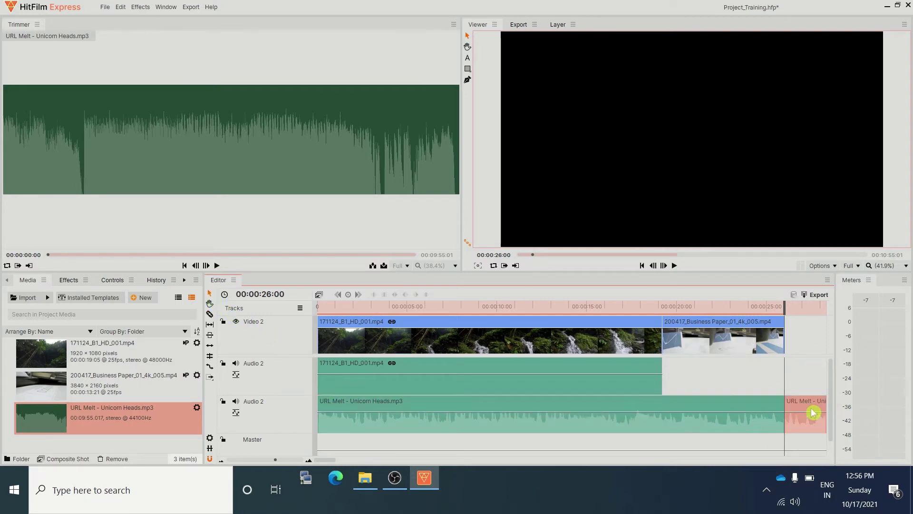
pyautogui.press('Delete')
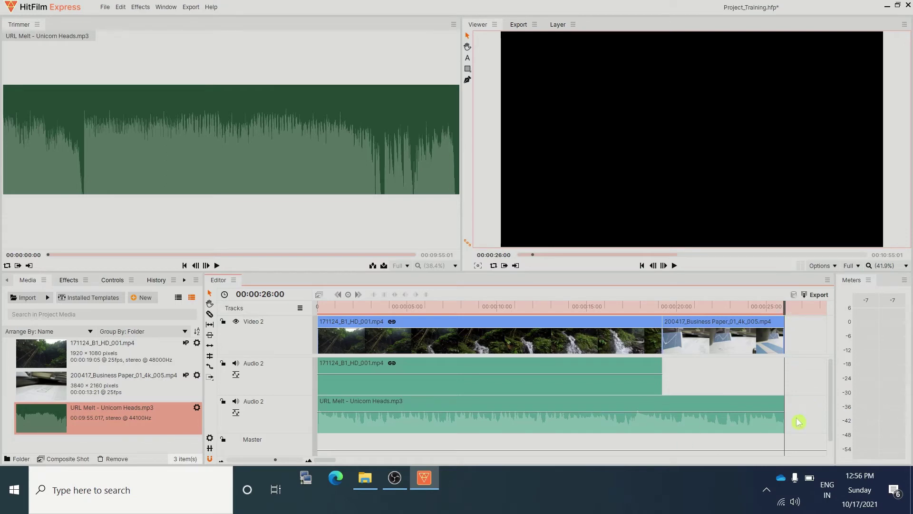
# Step: Lower the volume level of the URL Melt - Unicorn Heads.mp3 clip and play the timeline from about 00:00:13:11
pyautogui.moveTo(784, 305); pyautogui.dragTo(773, 306)
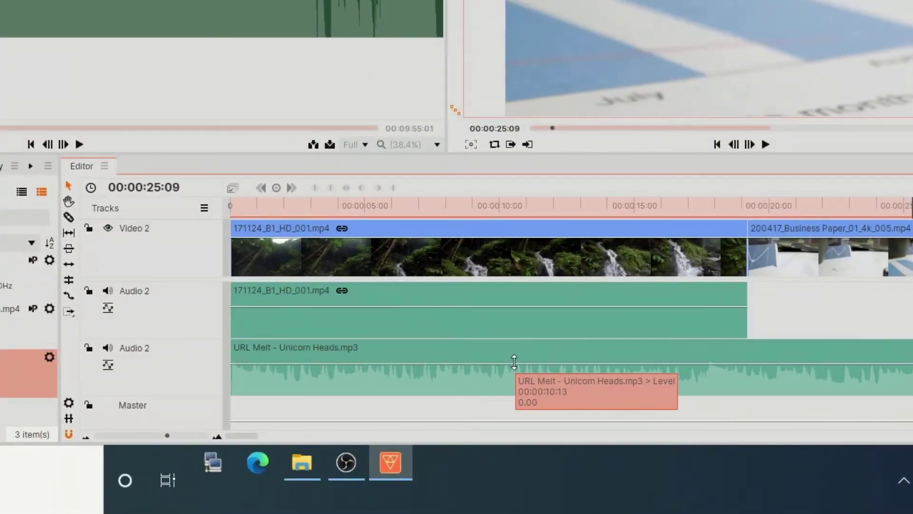
pyautogui.click(567, 363)
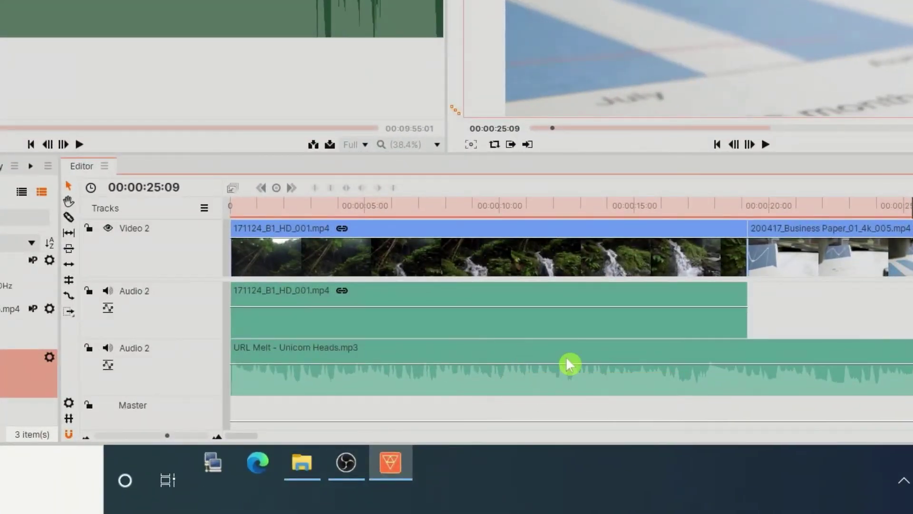
pyautogui.moveTo(566, 363); pyautogui.dragTo(566, 378)
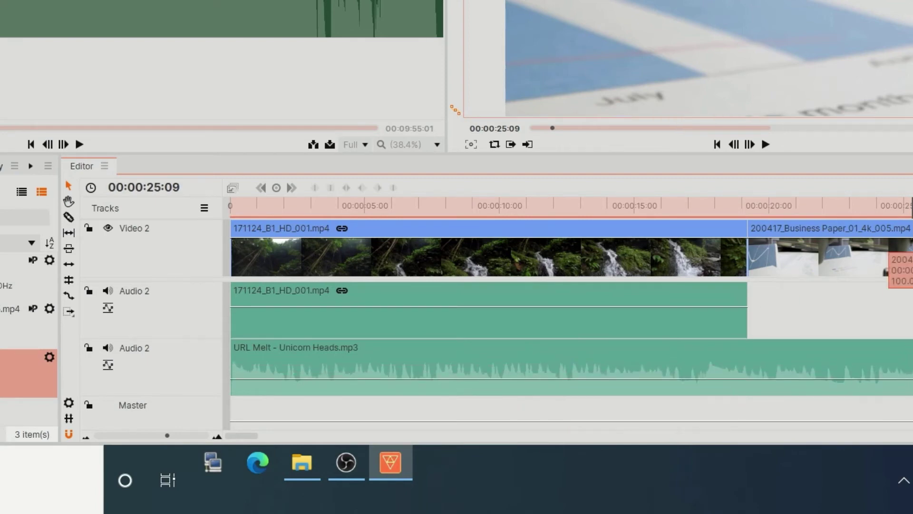
pyautogui.click(592, 206)
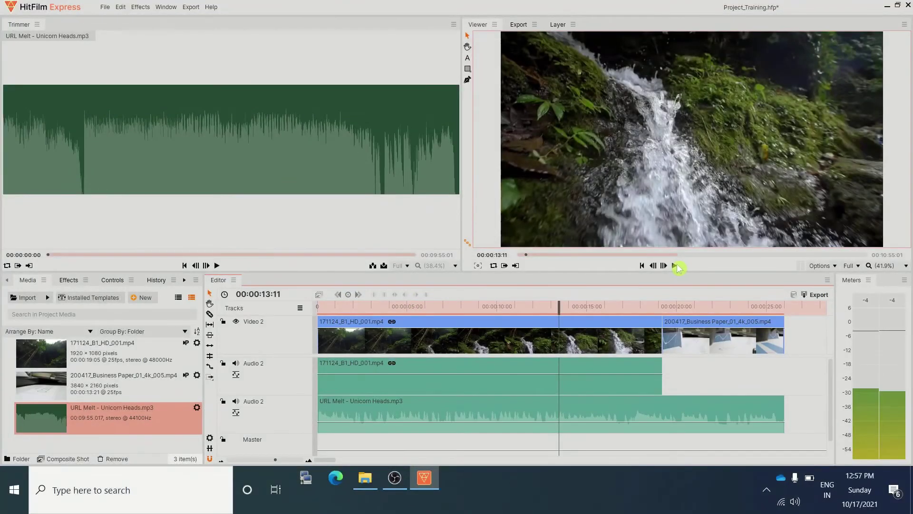
pyautogui.click(678, 260)
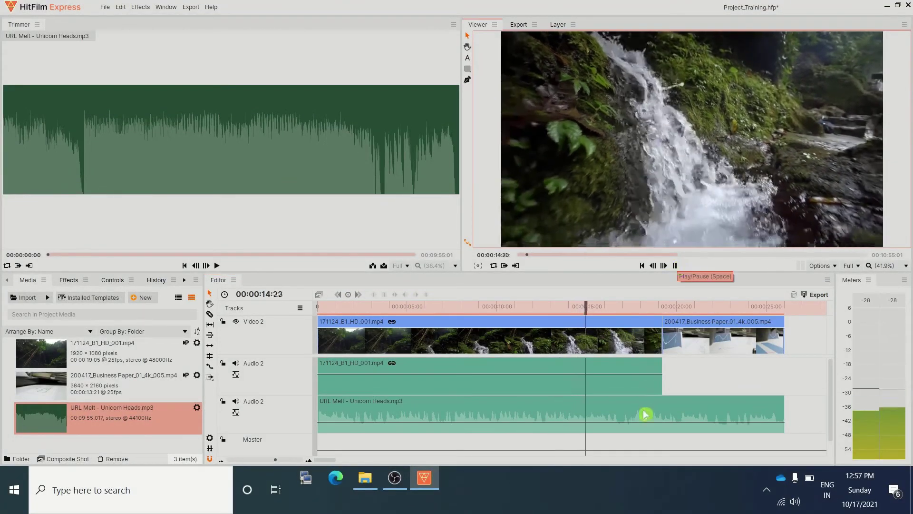
# Step: Raise the music clip's volume level and play the timeline from about 00:00:15:13 to compare the loudness
pyautogui.click(640, 409)
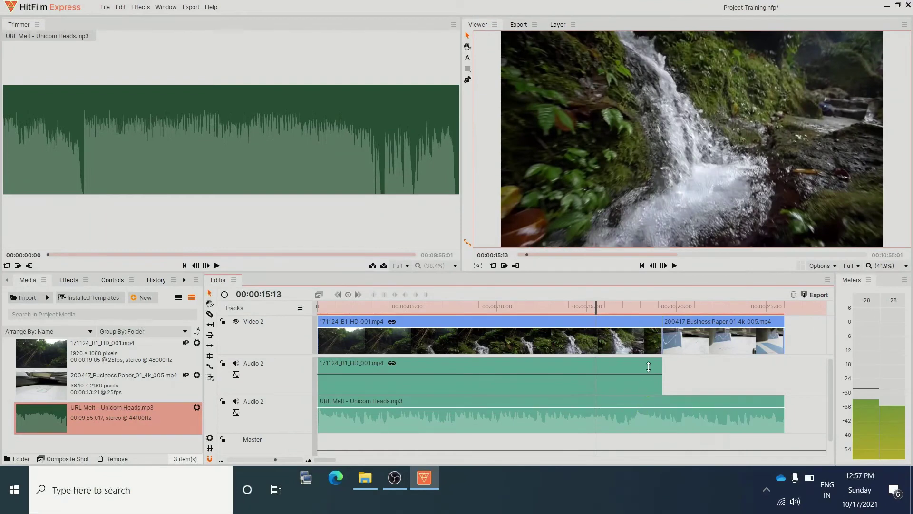
pyautogui.click(675, 265)
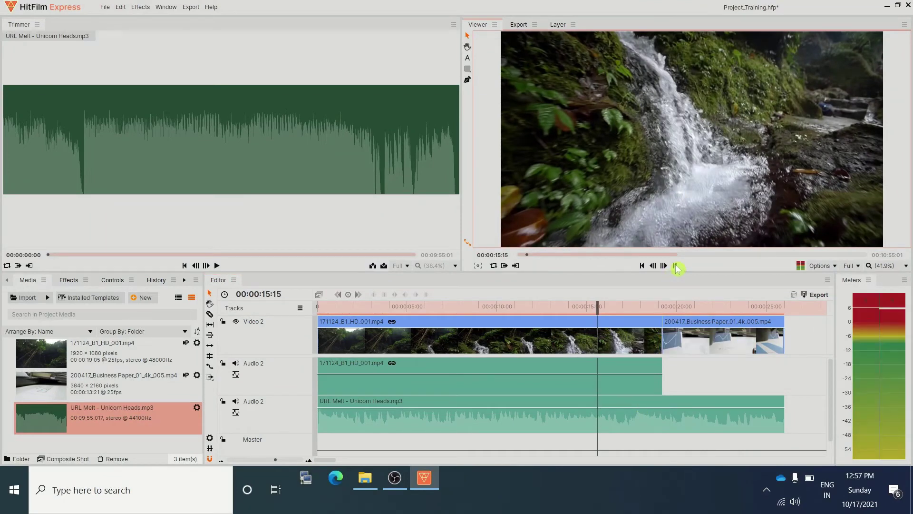
# Step: Lower the URL Melt - Unicorn Heads.mp3 level to -29.33 and check the quieter music during playback
pyautogui.click(621, 407)
pyautogui.moveTo(621, 407); pyautogui.dragTo(622, 422)
pyautogui.click(675, 265)
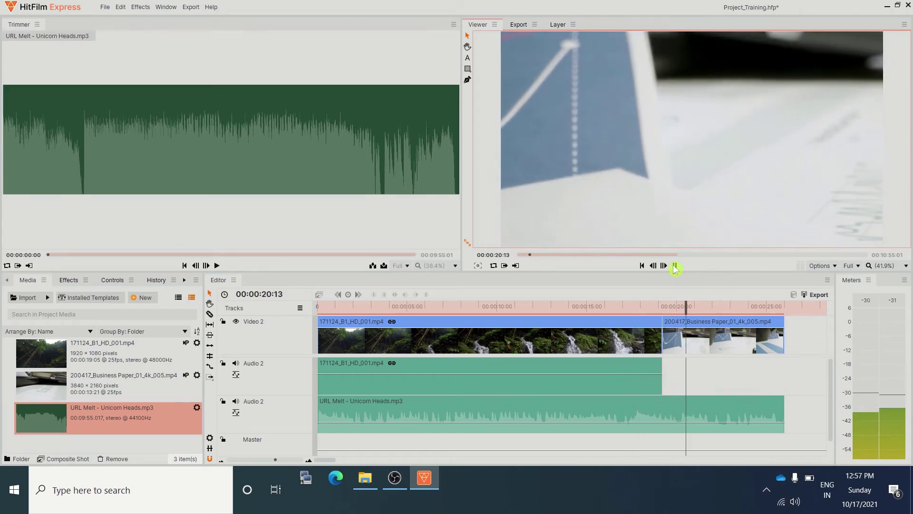
pyautogui.click(675, 266)
# Step: Play the first seconds of the timeline to hear how the music begins, and return the playhead to 00:00:00:00
pyautogui.click(326, 460)
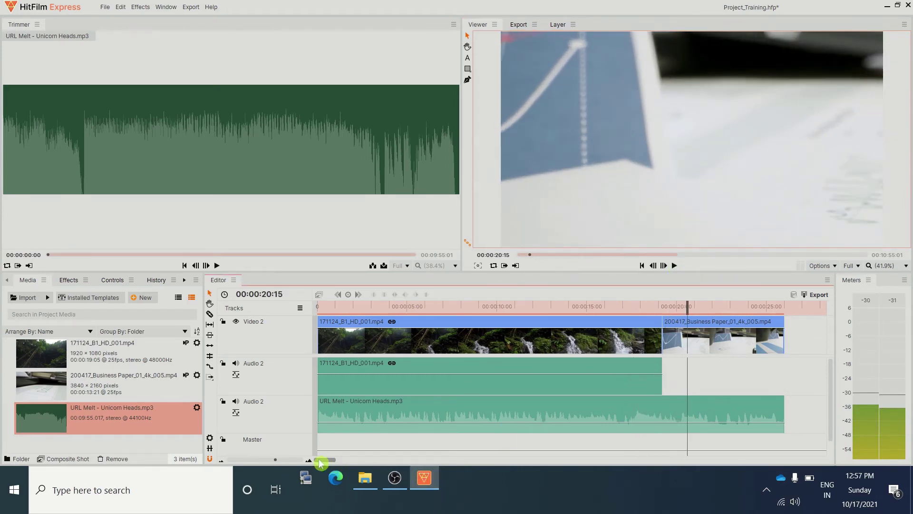
pyautogui.press('Home')
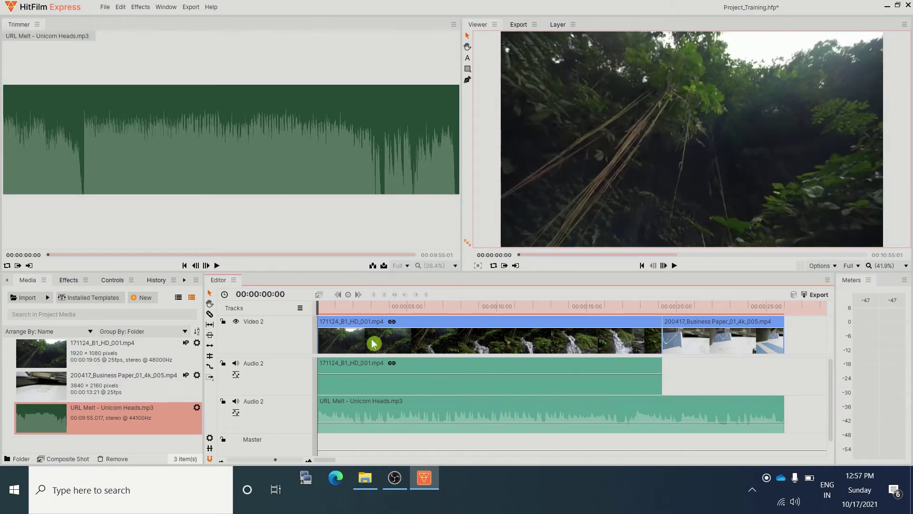
pyautogui.click(675, 266)
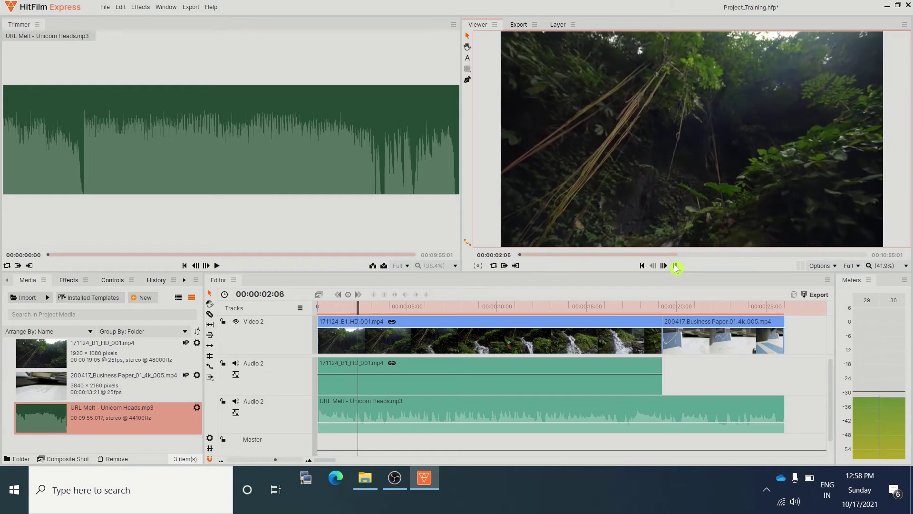
pyautogui.click(674, 266)
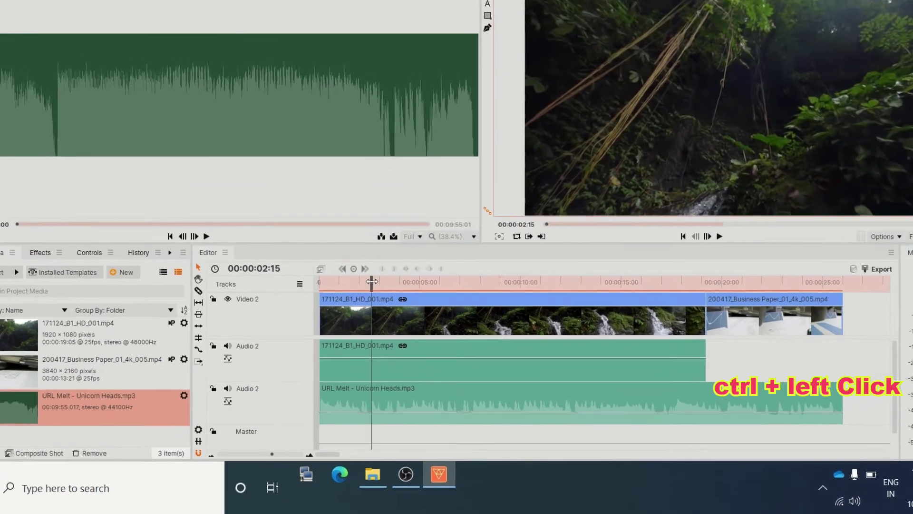
pyautogui.moveTo(372, 281); pyautogui.dragTo(320, 281)
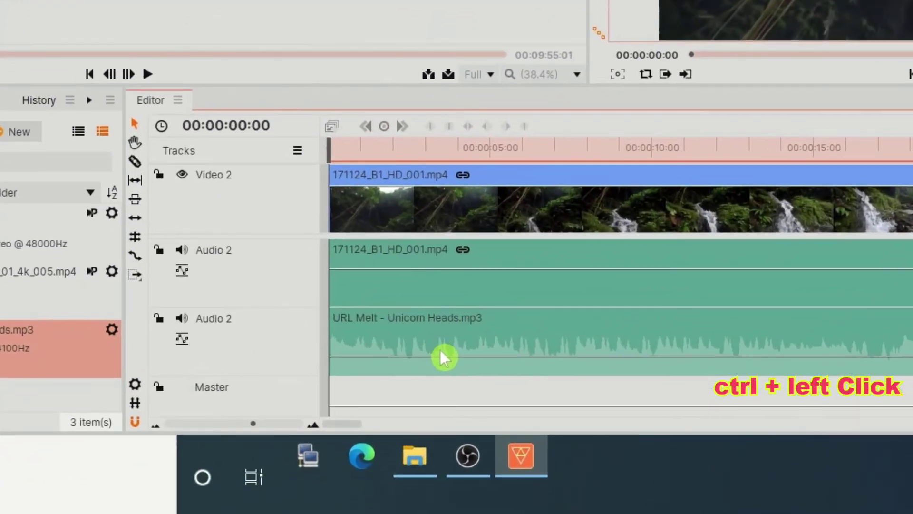
# Step: Fade in the music with level keyframes at 00:00:03:16 and the clip's start, lowering the start keyframe to the minimum
pyautogui.keyDown('ctrl'); pyautogui.click(436, 361); pyautogui.keyUp('ctrl')
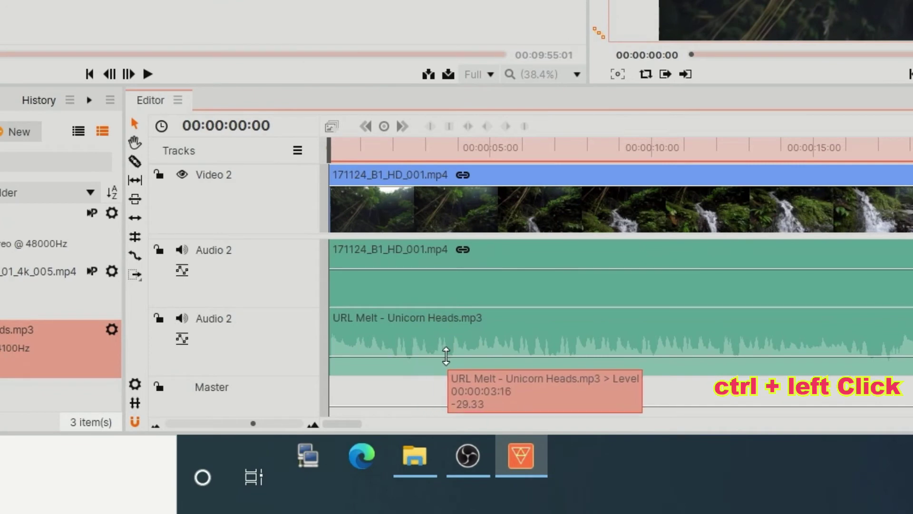
pyautogui.keyDown('ctrl'); pyautogui.click(446, 354); pyautogui.keyUp('ctrl')
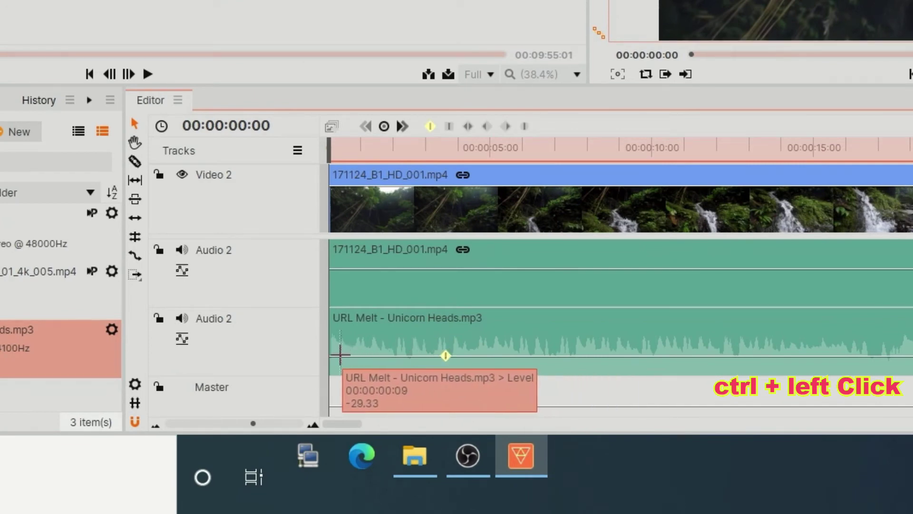
pyautogui.keyDown('ctrl'); pyautogui.click(340, 354); pyautogui.keyUp('ctrl')
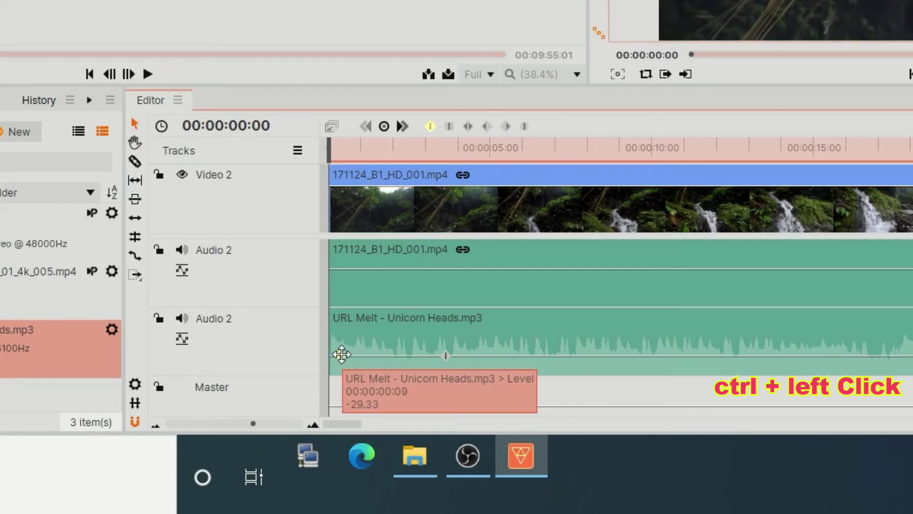
pyautogui.moveTo(342, 355); pyautogui.dragTo(327, 397)
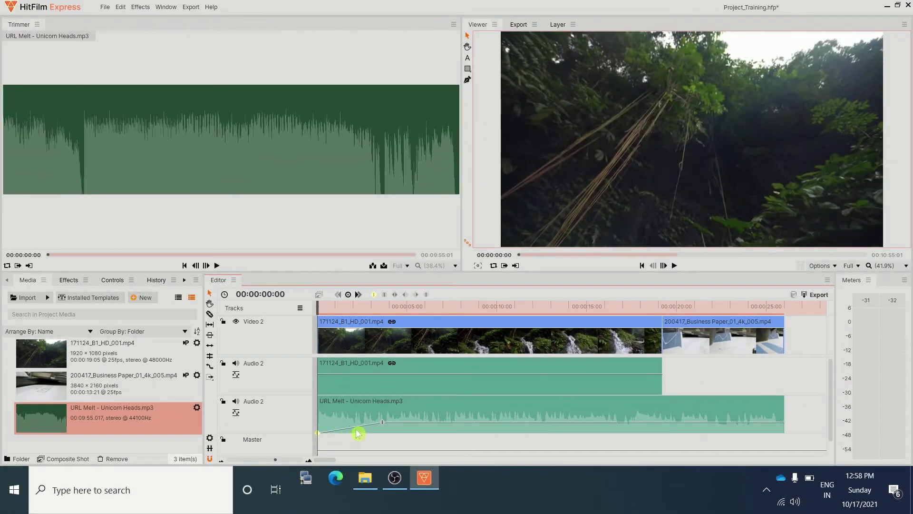
pyautogui.click(390, 418)
# Step: Play the opening seconds to about 00:00:05:06 to check the music's fade-in
pyautogui.click(676, 265)
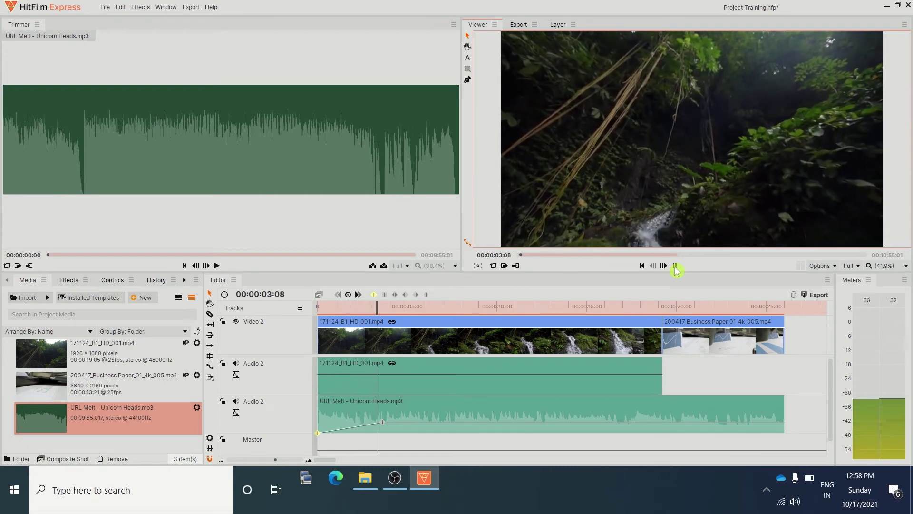
pyautogui.click(676, 265)
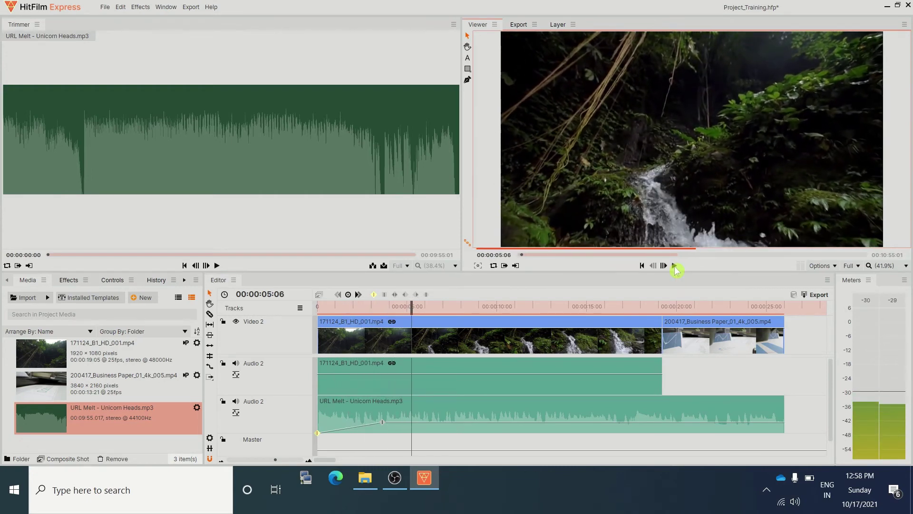
pyautogui.moveTo(318, 431)
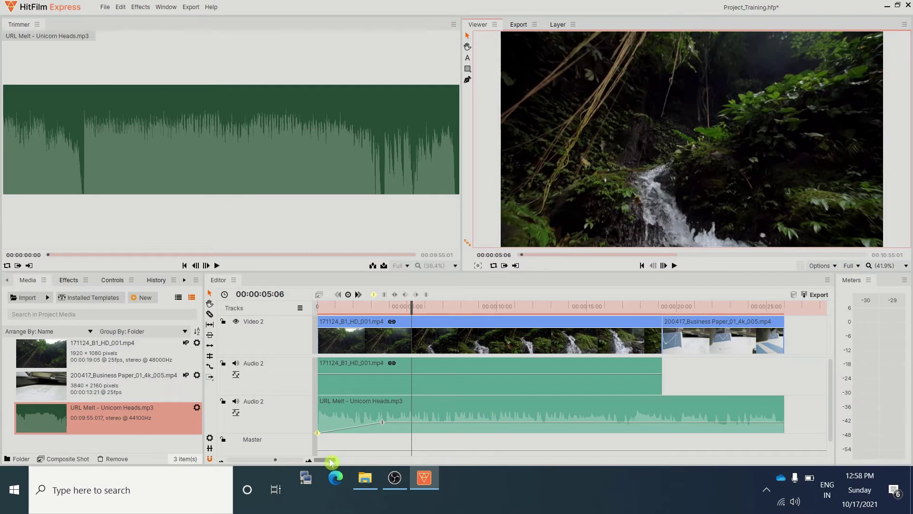
# Step: Fade out the music with level keyframes shortly before 00:00:24:00 and at the clip's end, lowering the end keyframe to the minimum
pyautogui.moveTo(331, 462); pyautogui.dragTo(346, 462)
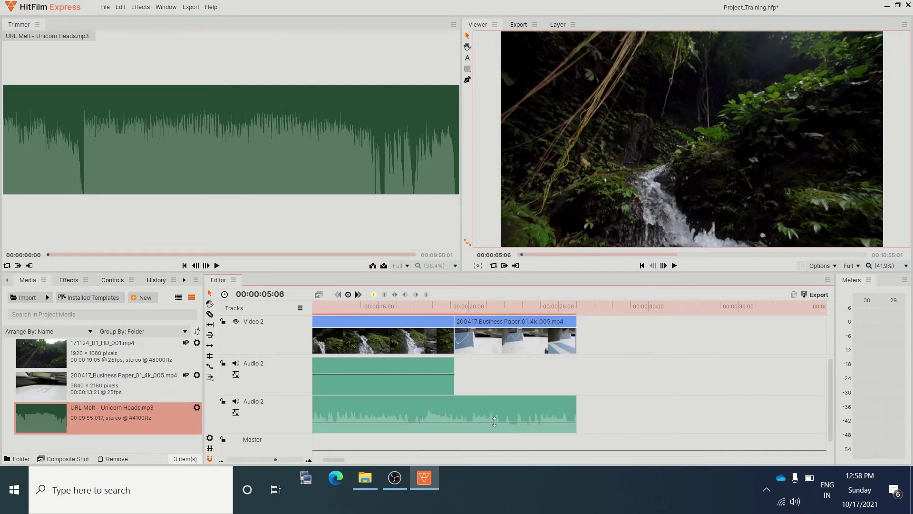
pyautogui.moveTo(547, 421)
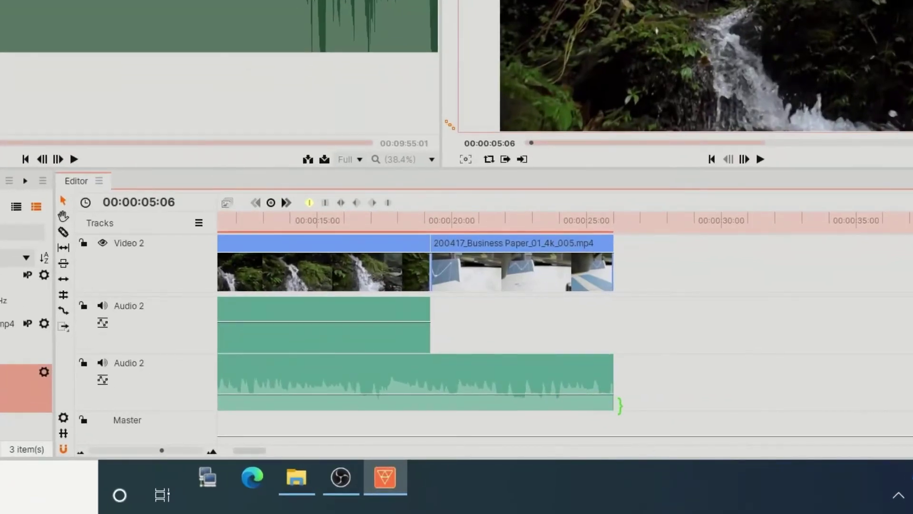
pyautogui.moveTo(581, 396)
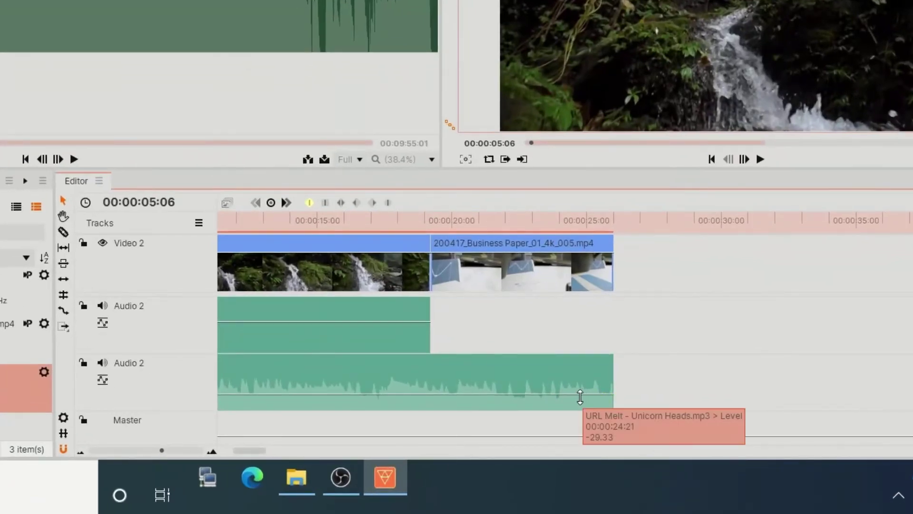
pyautogui.keyDown('ctrl'); pyautogui.click(550, 393); pyautogui.keyUp('ctrl')
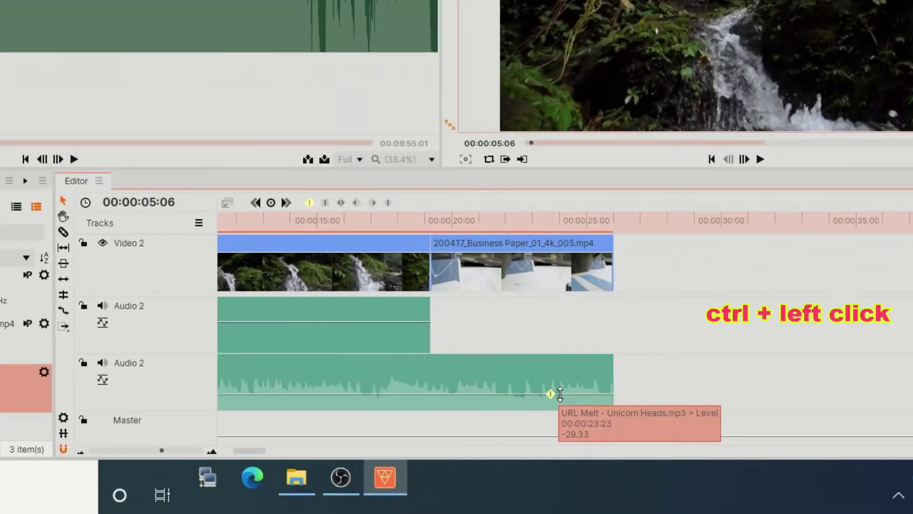
pyautogui.keyDown('ctrl'); pyautogui.click(607, 393); pyautogui.keyUp('ctrl')
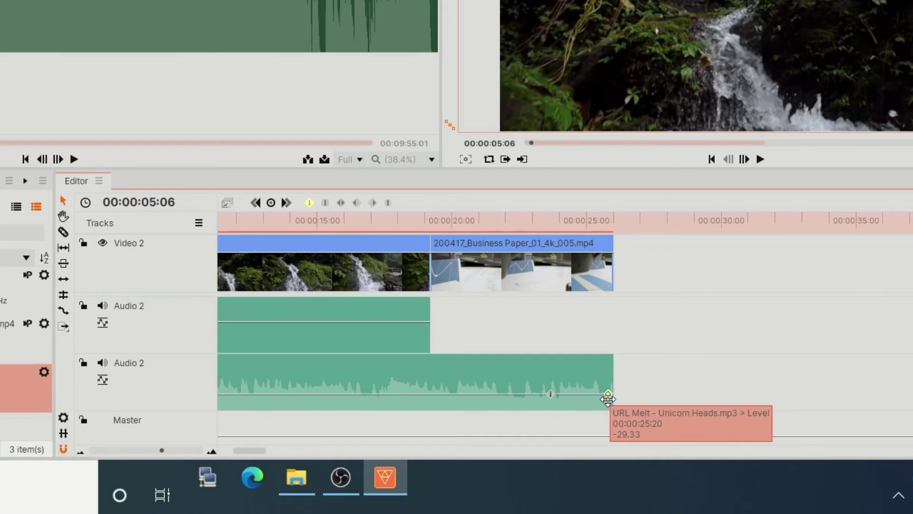
pyautogui.moveTo(605, 393); pyautogui.dragTo(613, 415)
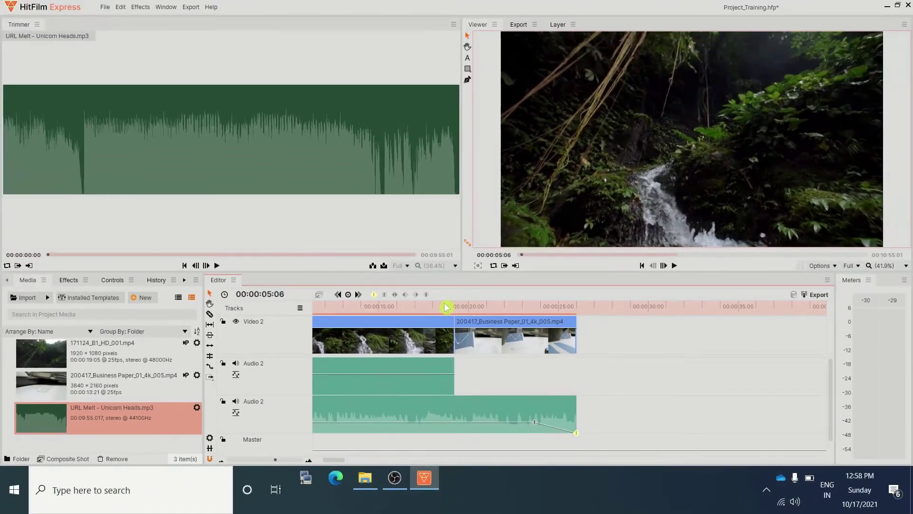
# Step: Play the timeline from about 00:00:18:14 to check the music's fade-out, and return to the timeline start
pyautogui.click(419, 236)
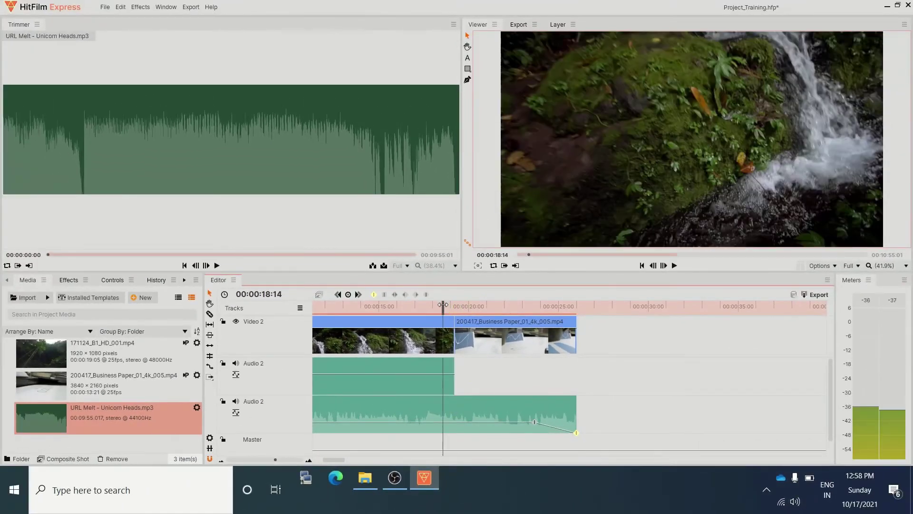
pyautogui.click(675, 266)
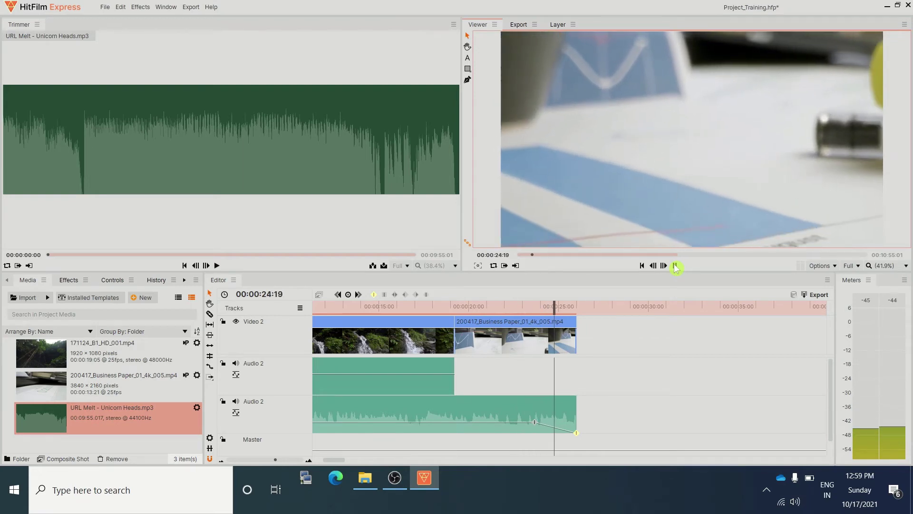
pyautogui.click(675, 266)
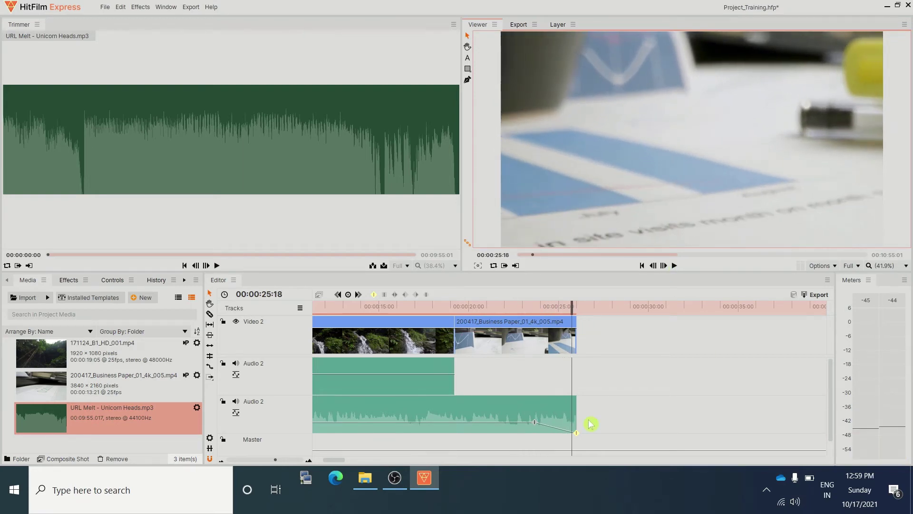
pyautogui.press('Home')
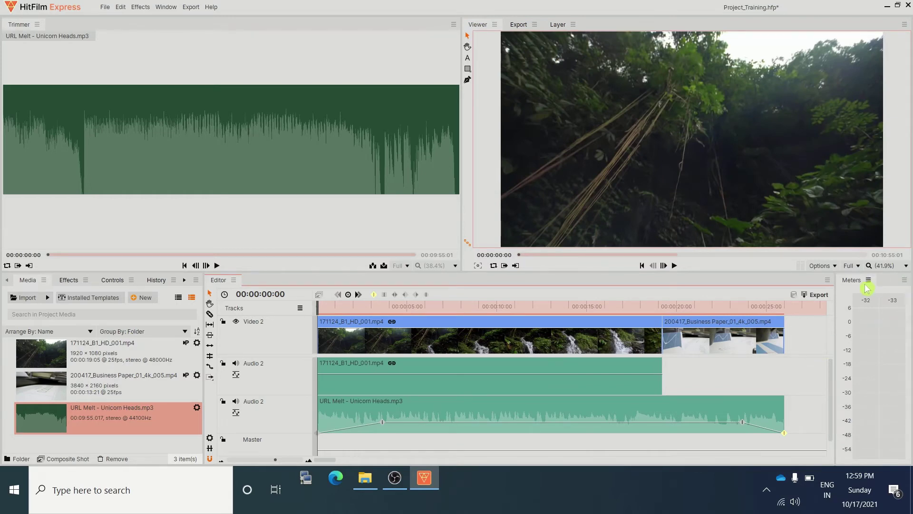
# Step: Float the Meters panel in its own window and move it over the Viewer
pyautogui.click(905, 281)
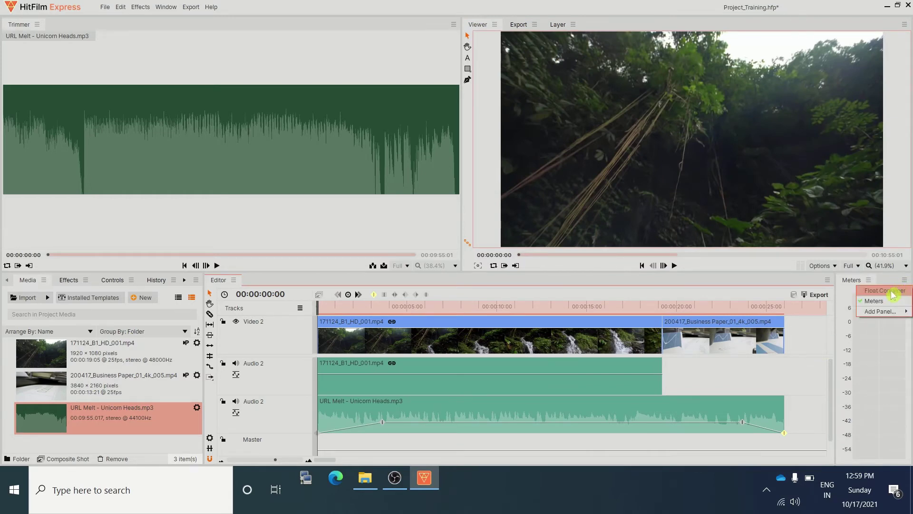
pyautogui.click(890, 284)
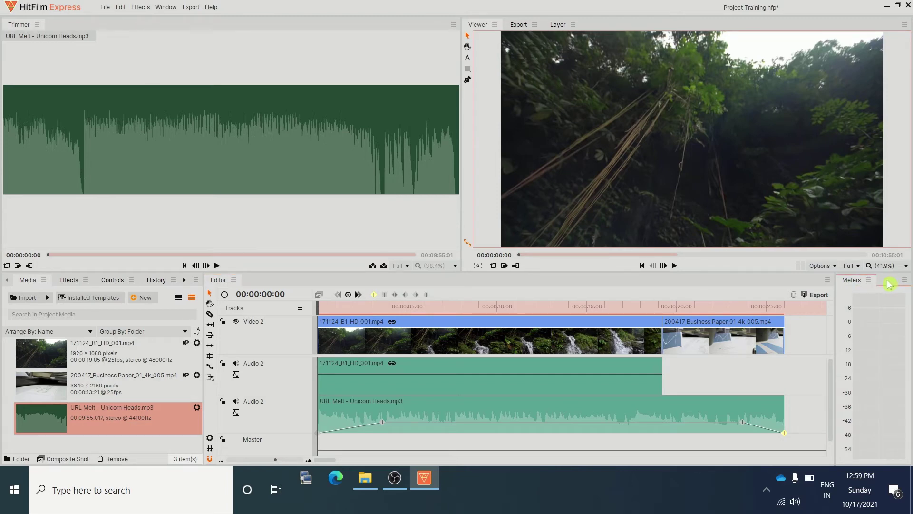
pyautogui.click(905, 281)
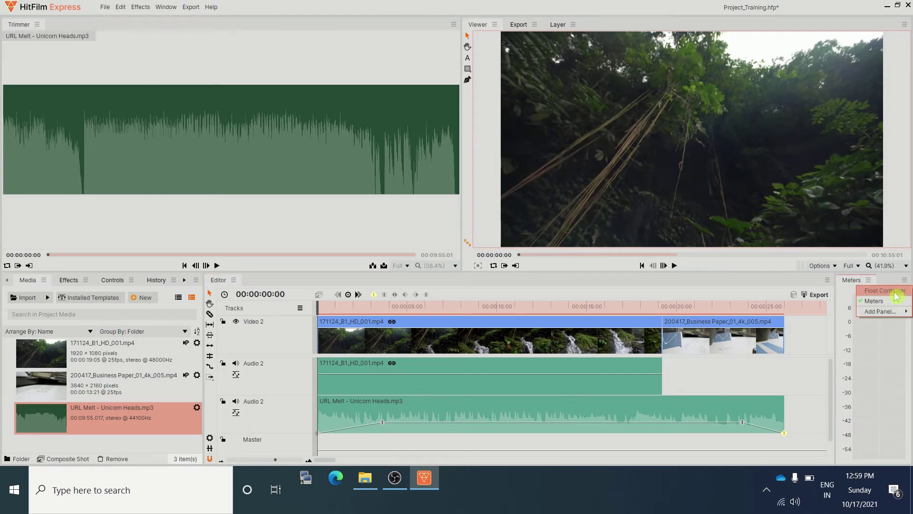
pyautogui.click(887, 288)
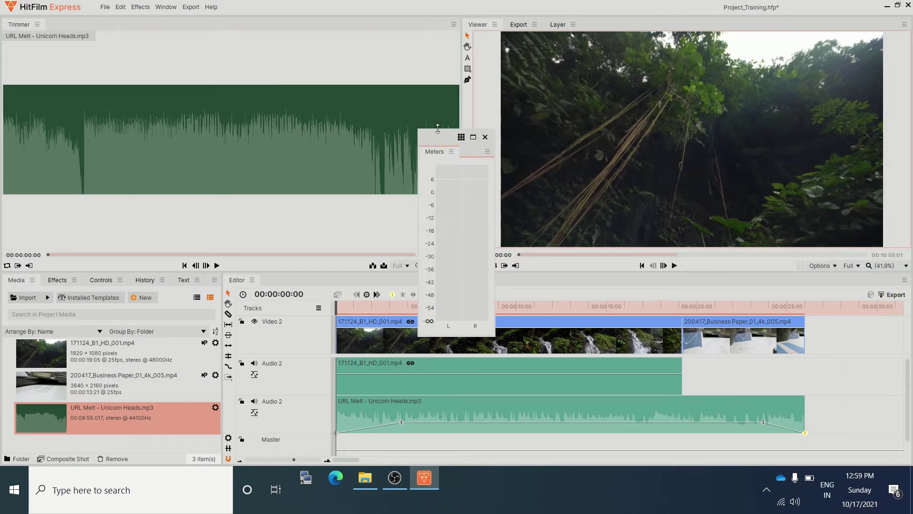
pyautogui.moveTo(438, 142); pyautogui.dragTo(709, 113)
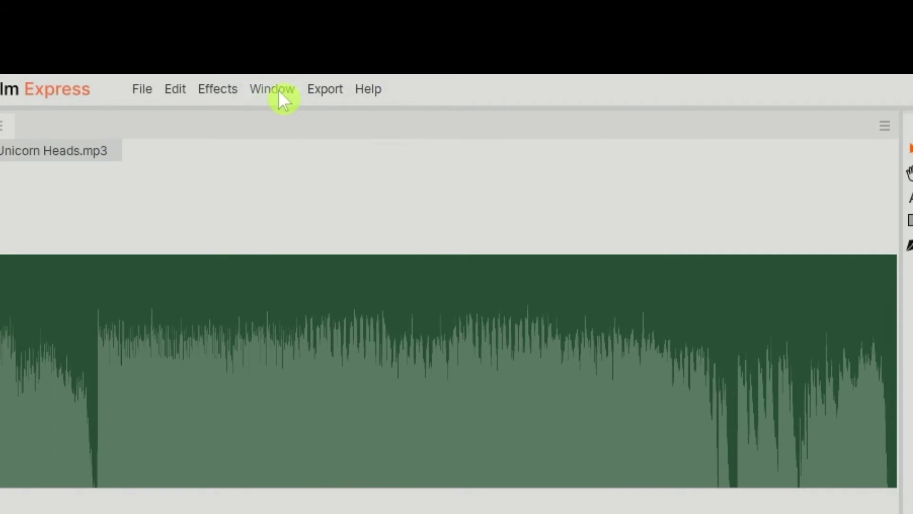
# Step: Reset the workspace layout to dock the floating Meters panel back in its original place
pyautogui.click(279, 92)
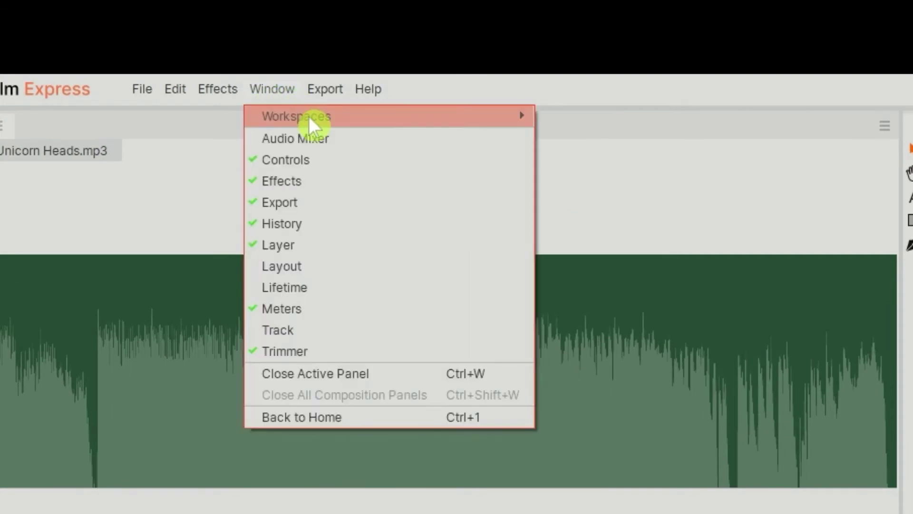
pyautogui.moveTo(316, 122)
pyautogui.click(597, 312)
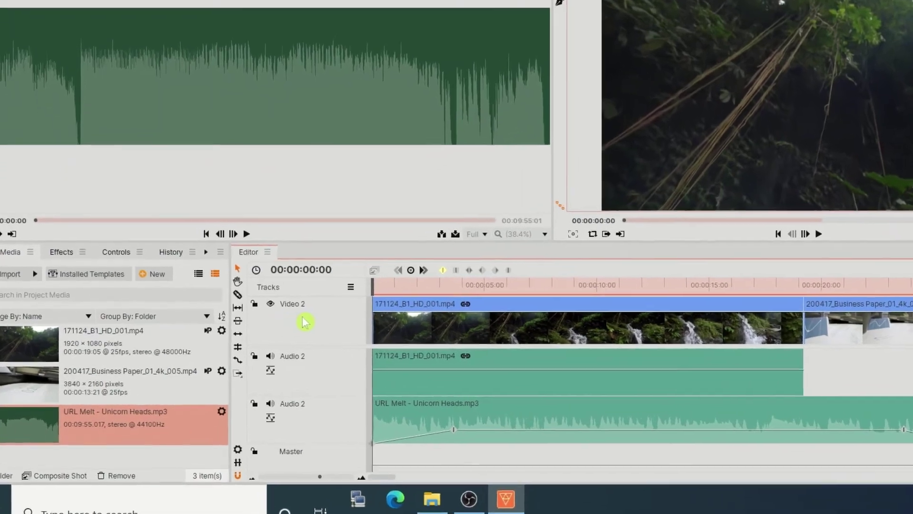
# Step: Insert another video track above the existing Video 2 track and enlarge the video track area of the timeline
pyautogui.rightClick(262, 333)
pyautogui.click(392, 313)
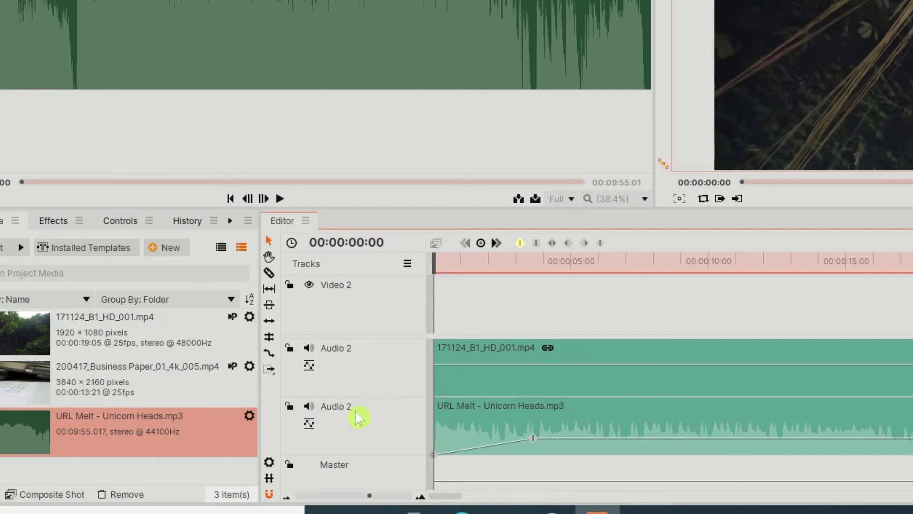
pyautogui.moveTo(377, 337); pyautogui.dragTo(384, 444)
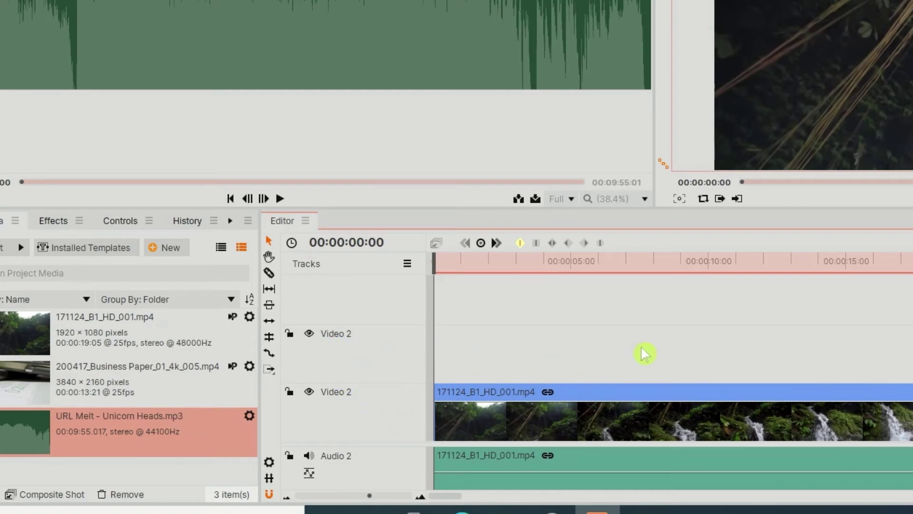
# Step: Rename the newly inserted upper video track as PIP
pyautogui.rightClick(330, 342)
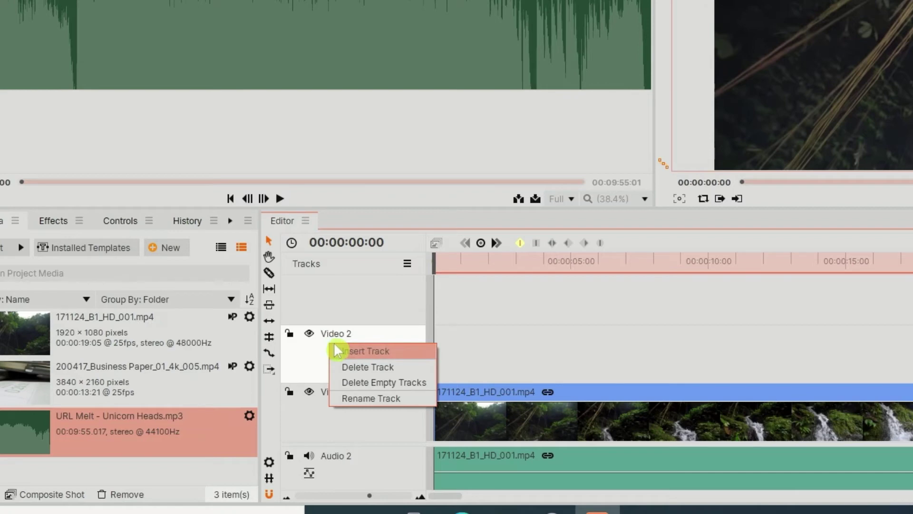
pyautogui.click(390, 395)
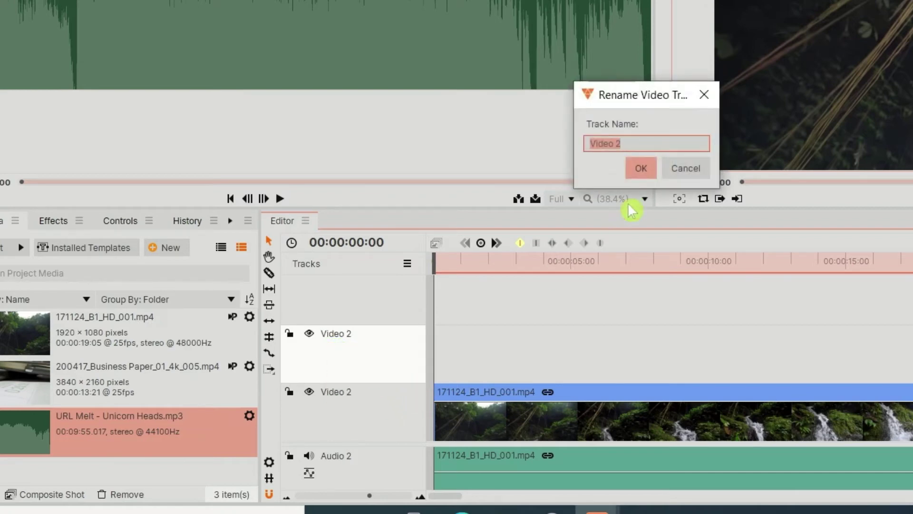
pyautogui.press('BackSpace')
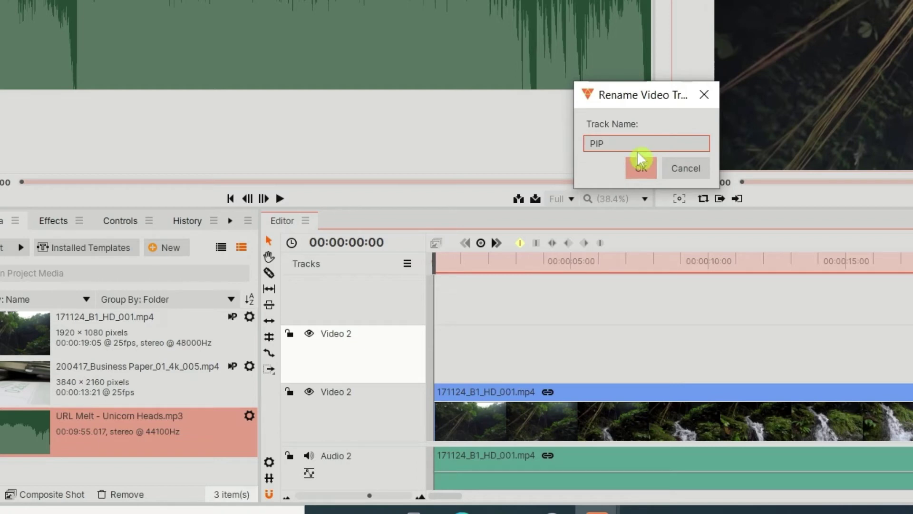
pyautogui.click(640, 168)
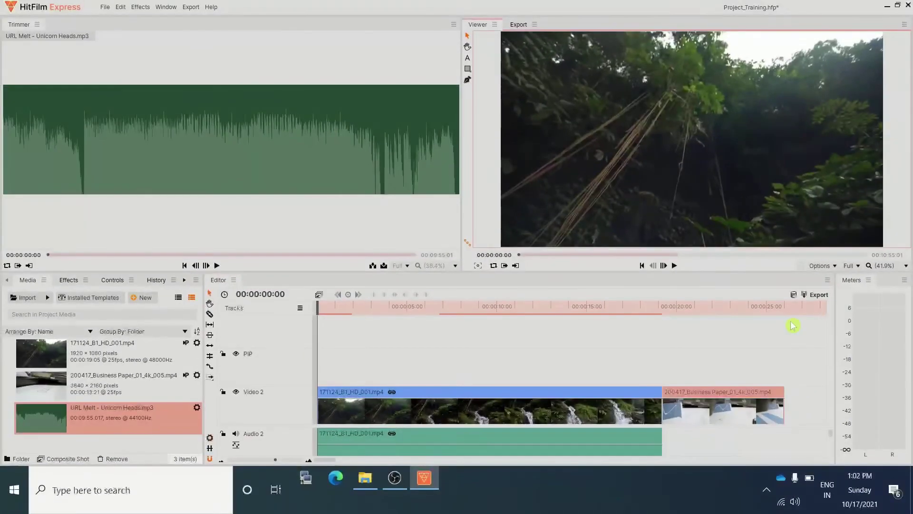
# Step: Place 200417_Business Paper_01_4k_005.mp4 at the start of the PIP track, nudging it to about 2.3, 4.7 and rotating it about -0.6° in the Viewer
pyautogui.moveTo(721, 404); pyautogui.dragTo(337, 364)
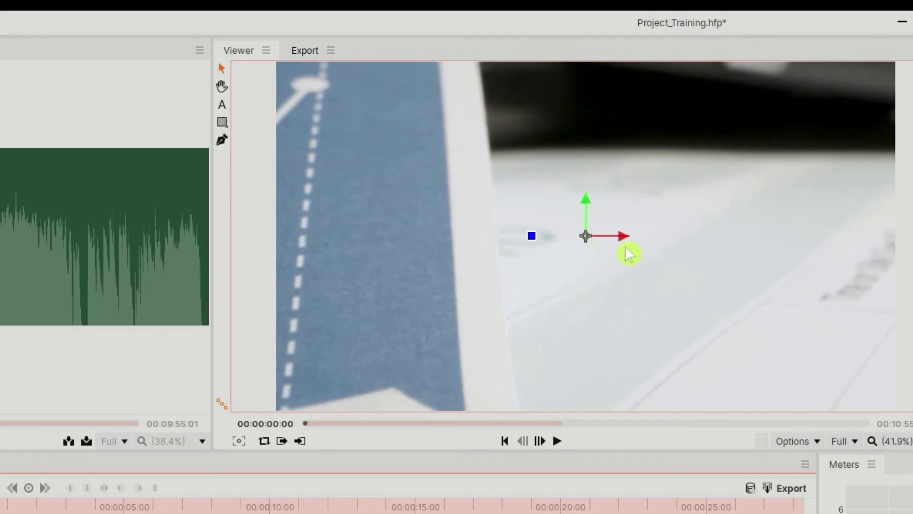
pyautogui.moveTo(584, 233)
pyautogui.mouseDown()
pyautogui.moveTo(584, 298)
pyautogui.moveTo(745, 205)
pyautogui.moveTo(615, 212)
pyautogui.moveTo(586, 232)
pyautogui.mouseUp()
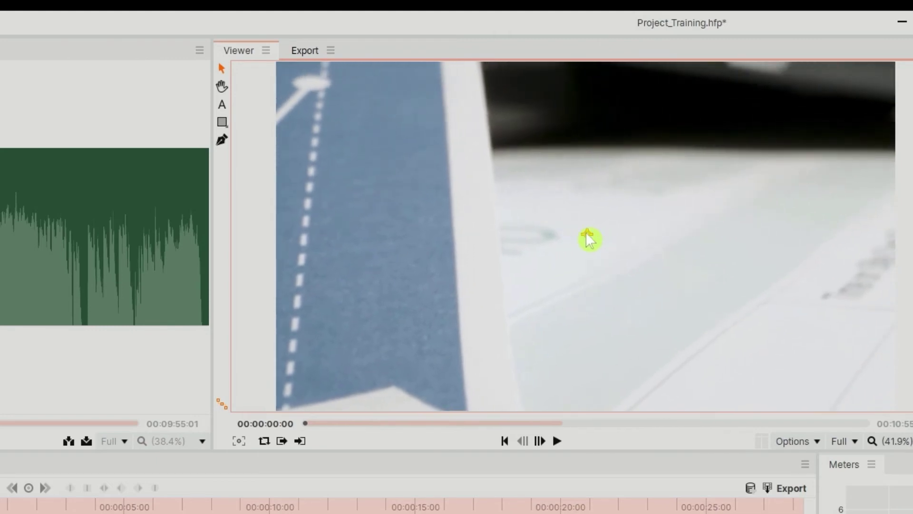
pyautogui.moveTo(531, 235)
pyautogui.mouseDown()
pyautogui.moveTo(541, 265)
pyautogui.moveTo(522, 228)
pyautogui.mouseUp()
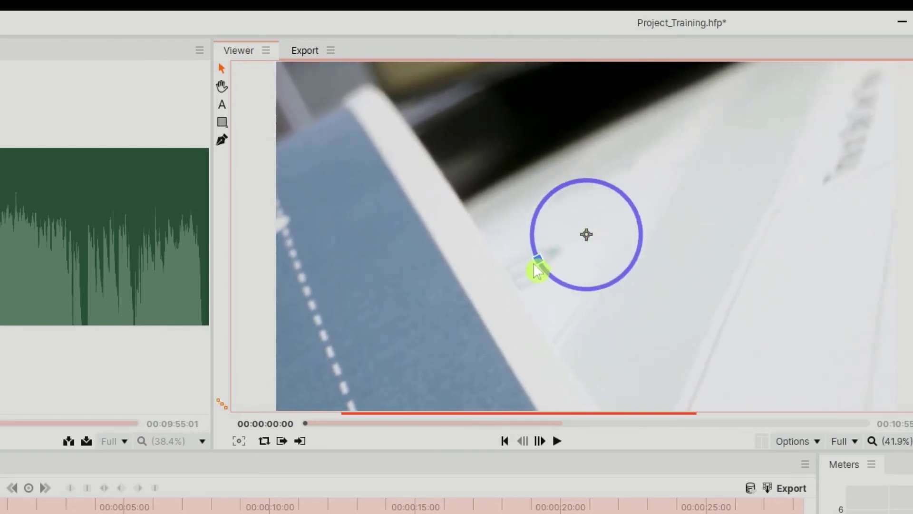
pyautogui.moveTo(628, 155); pyautogui.dragTo(646, 176)
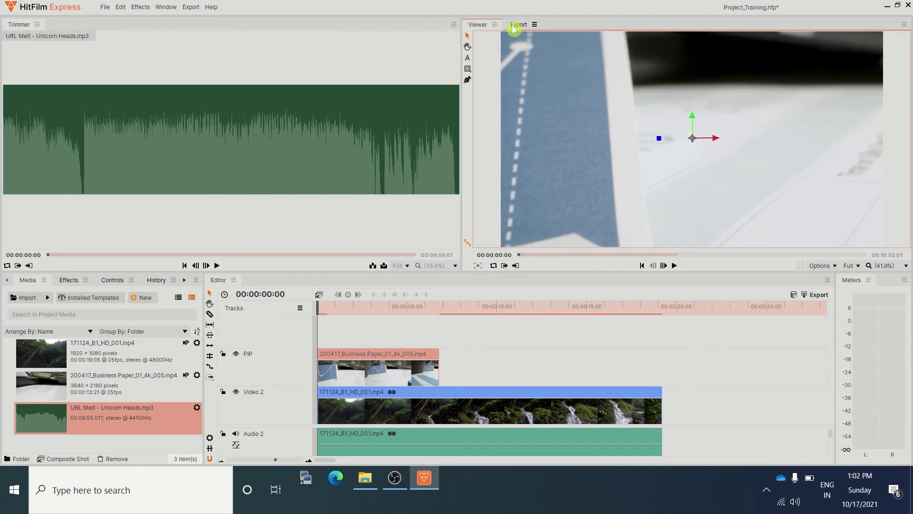
# Step: Scale the PIP clip to 13.0% and move it to the frame's lower right corner, at about 703.6, -393.5
pyautogui.click(113, 280)
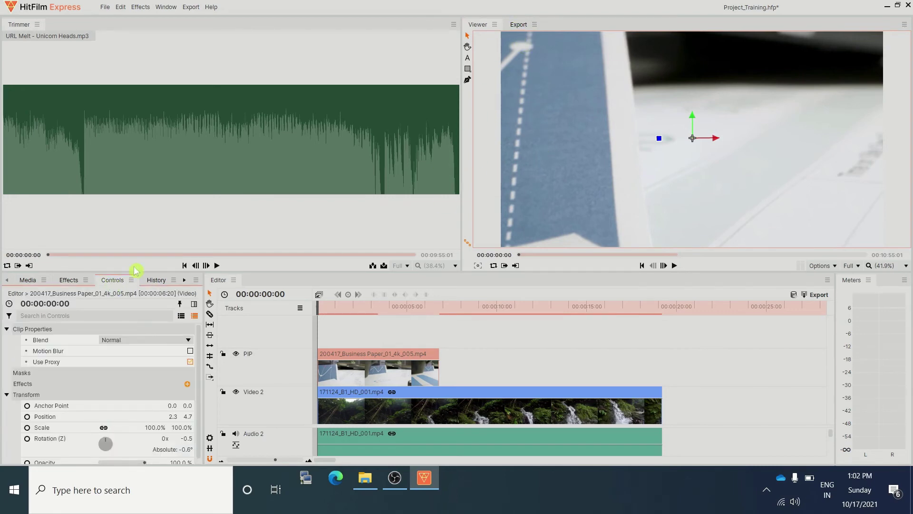
pyautogui.scroll(-1, 143, 371)
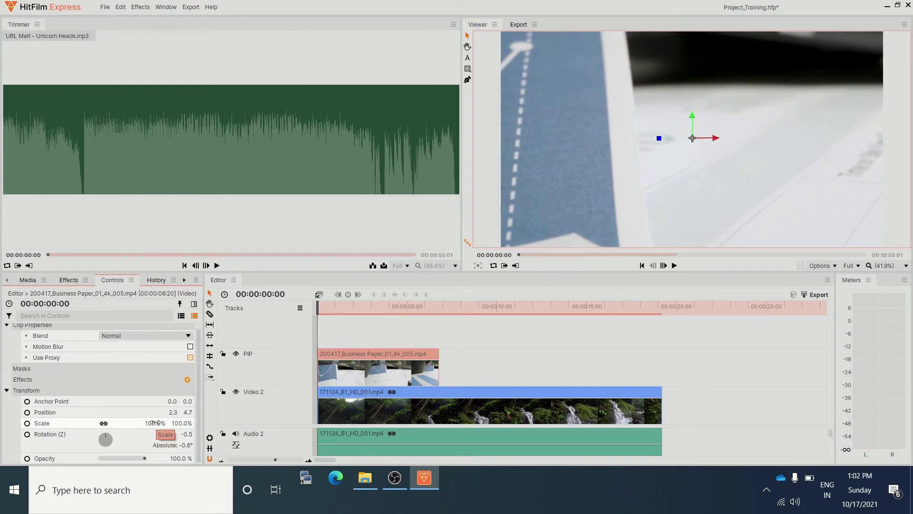
pyautogui.moveTo(153, 423); pyautogui.dragTo(112, 423)
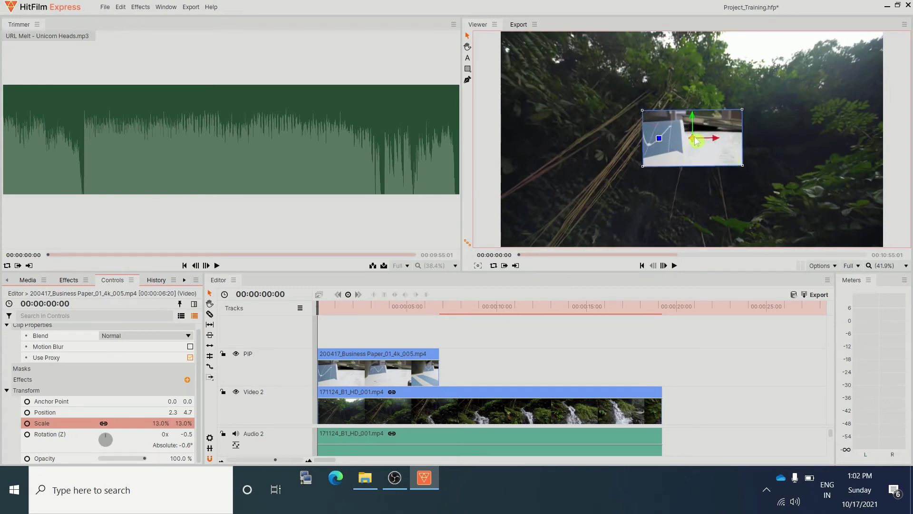
pyautogui.moveTo(695, 140); pyautogui.dragTo(835, 220)
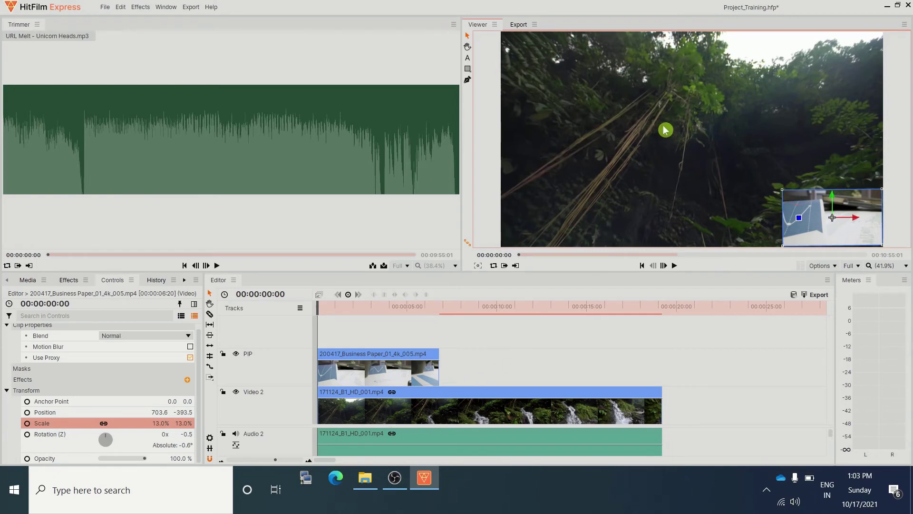
# Step: Play the picture-in-picture preview to about 00:00:05:24 and return to the timeline start
pyautogui.click(676, 267)
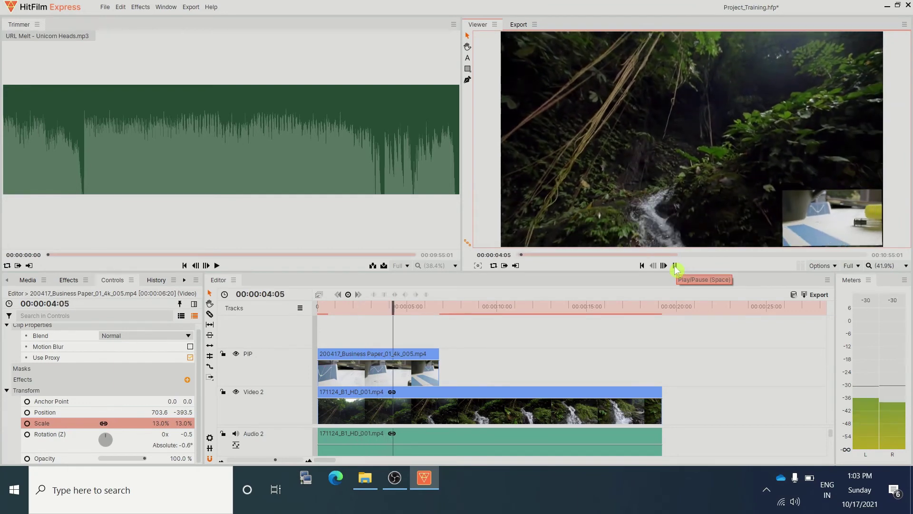
pyautogui.click(676, 269)
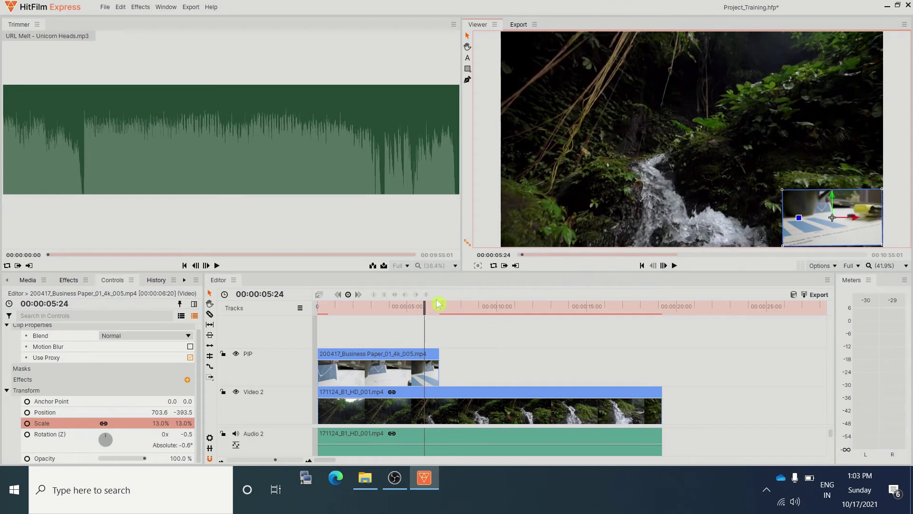
pyautogui.click(641, 265)
# Step: Move the PIP clip to the frame's upper left corner, about -705.9, 395.9, and play the preview to about 00:00:05:04
pyautogui.moveTo(837, 191); pyautogui.dragTo(552, 63)
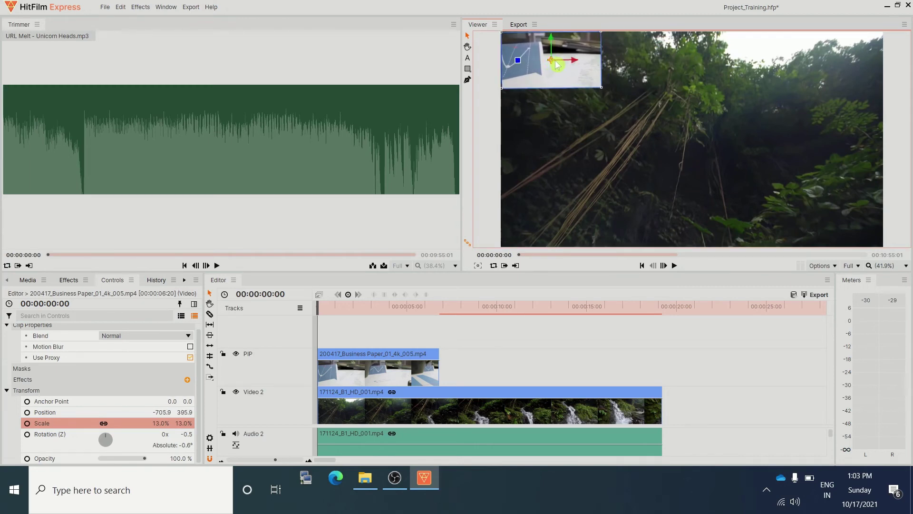
pyautogui.click(675, 266)
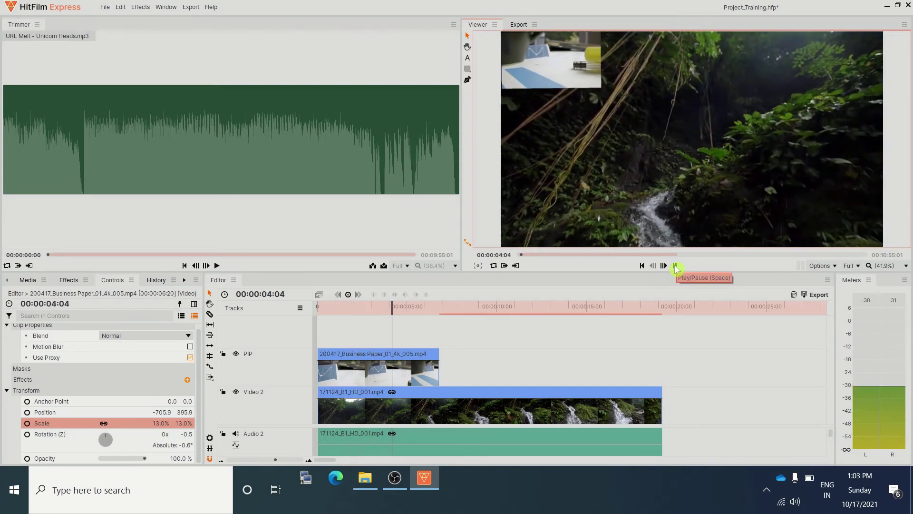
pyautogui.click(674, 266)
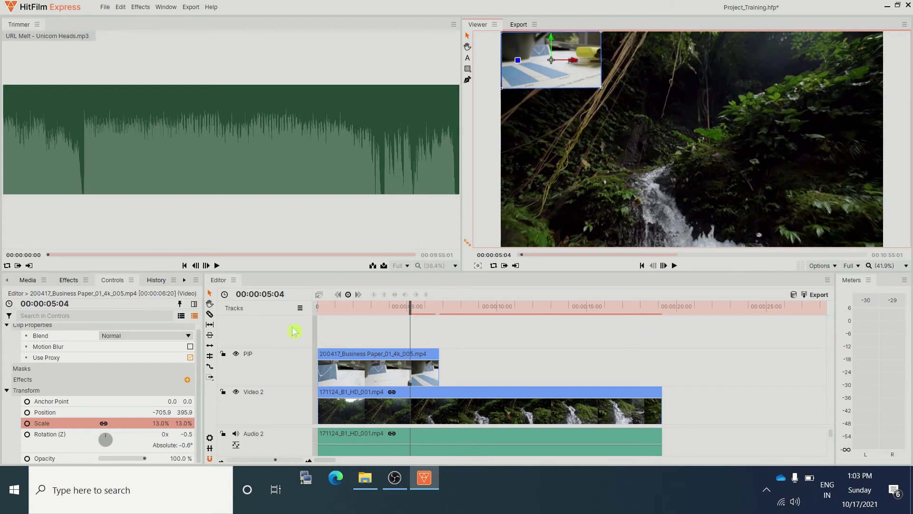
# Step: Add a text clip at 00:00:05:04 reading "Thanks for watching the video" near the middle of the frame
pyautogui.click(186, 284)
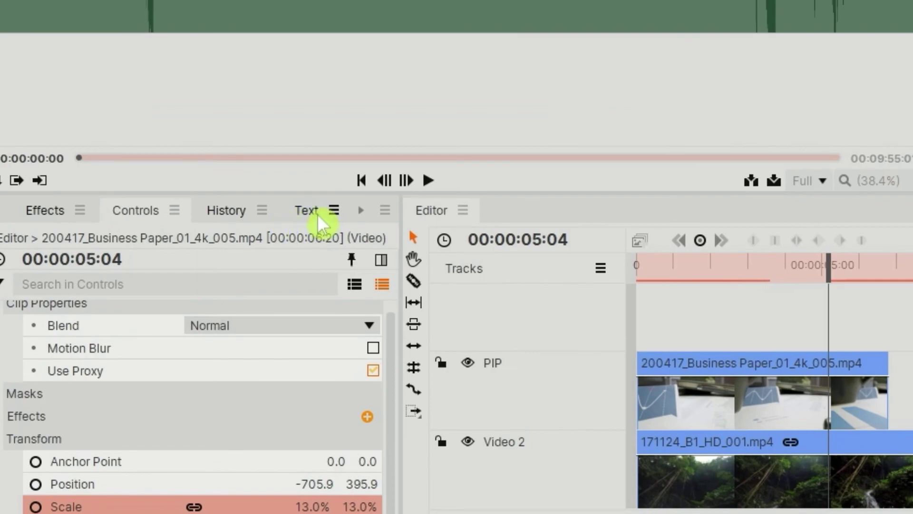
pyautogui.click(307, 212)
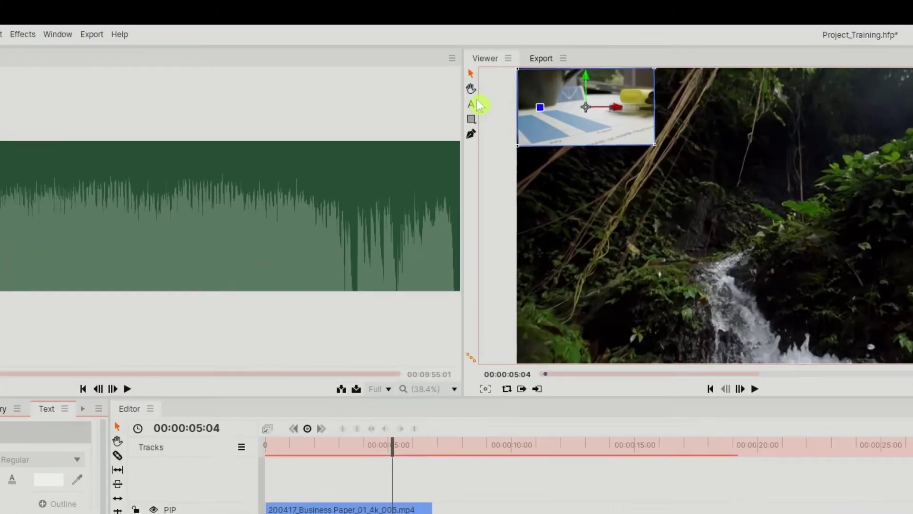
pyautogui.click(478, 101)
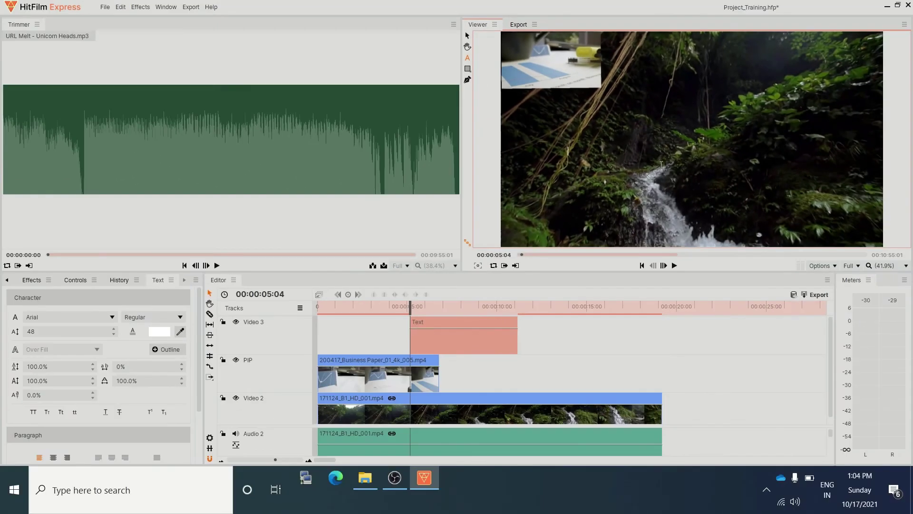
pyautogui.write('Thalks')
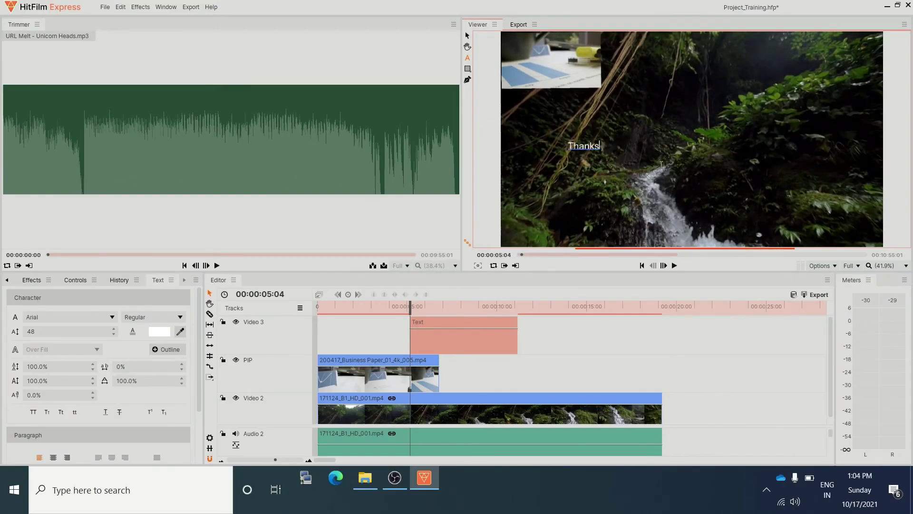
pyautogui.write(' for watching the v')
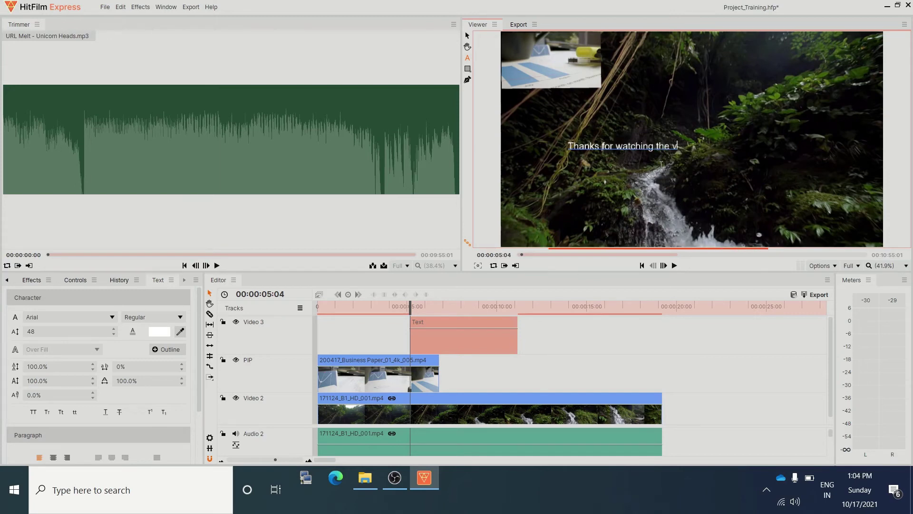
pyautogui.write('ideo')
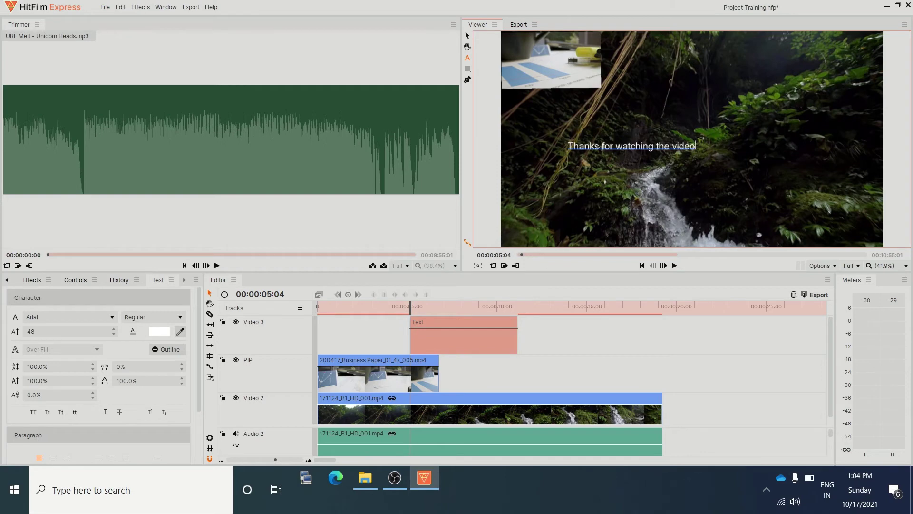
# Step: Select the whole title text, try the Broadway font, and set the font to Bell MT
pyautogui.click(572, 139)
pyautogui.moveTo(570, 145); pyautogui.dragTo(696, 148)
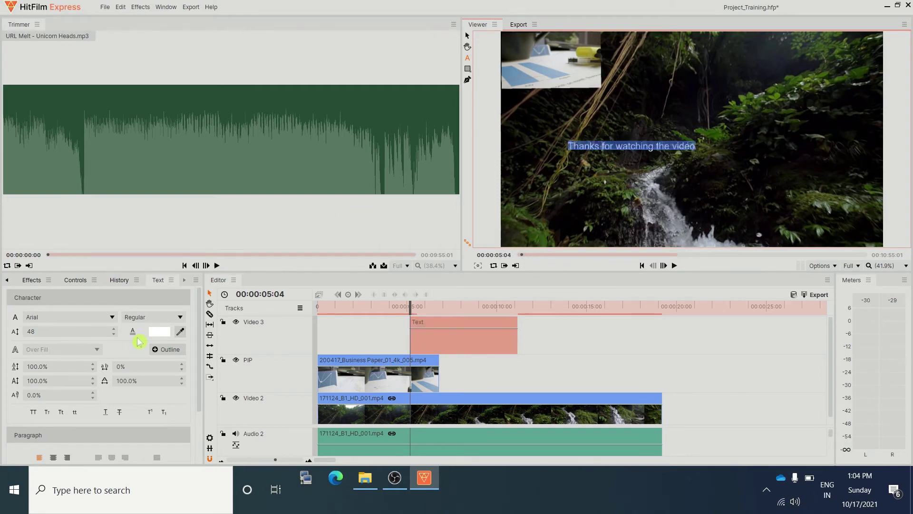
pyautogui.click(97, 318)
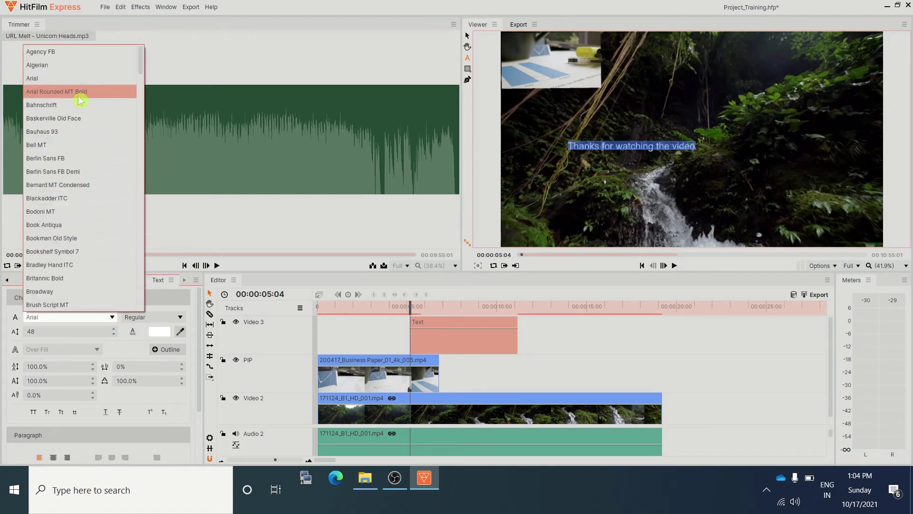
pyautogui.click(50, 292)
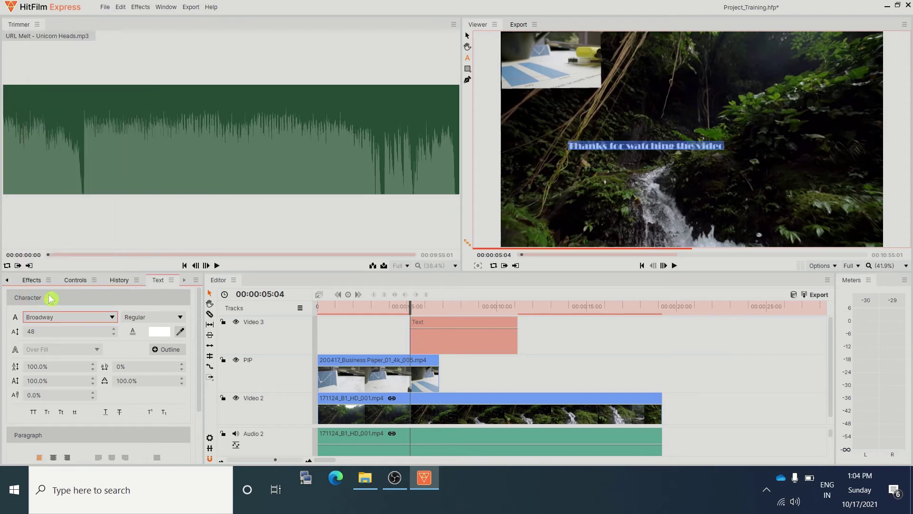
pyautogui.click(112, 316)
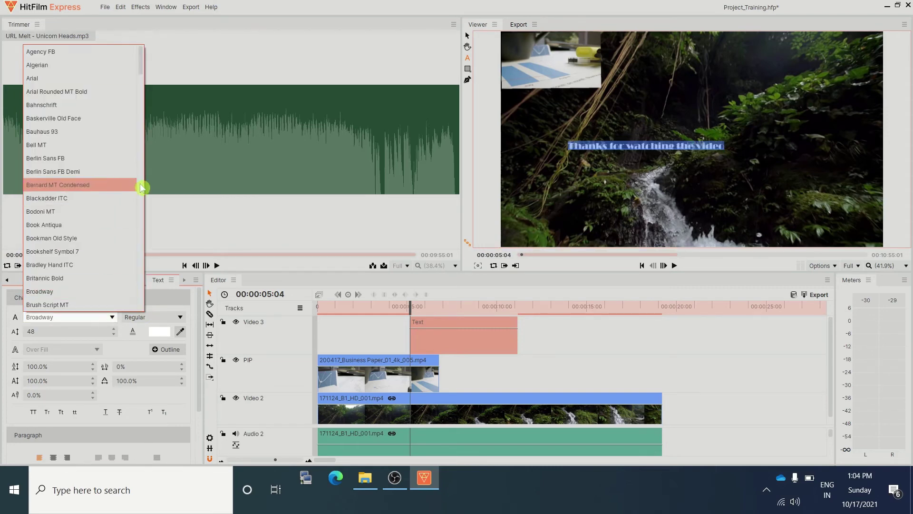
pyautogui.click(65, 144)
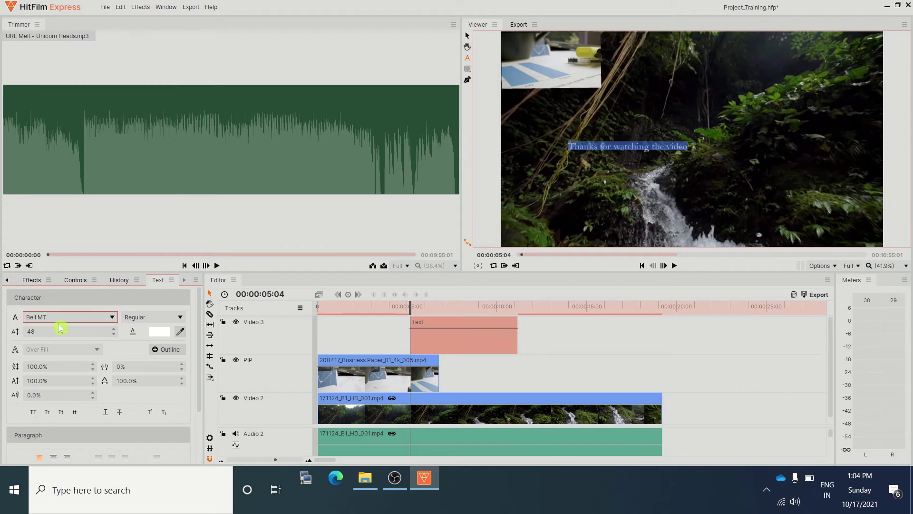
# Step: Set the title's font size to 96 and its colour to dark red #aa0000
pyautogui.moveTo(52, 331); pyautogui.dragTo(75, 332)
pyautogui.click(153, 333)
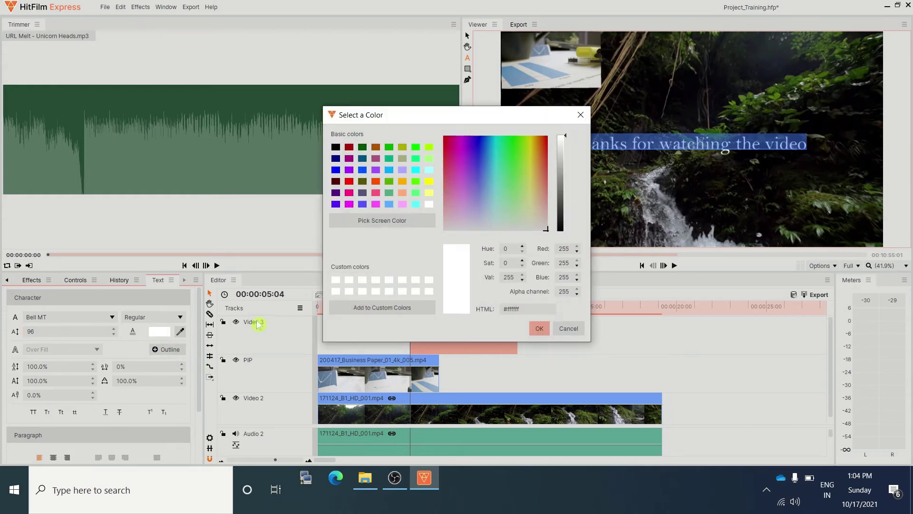
pyautogui.click(352, 149)
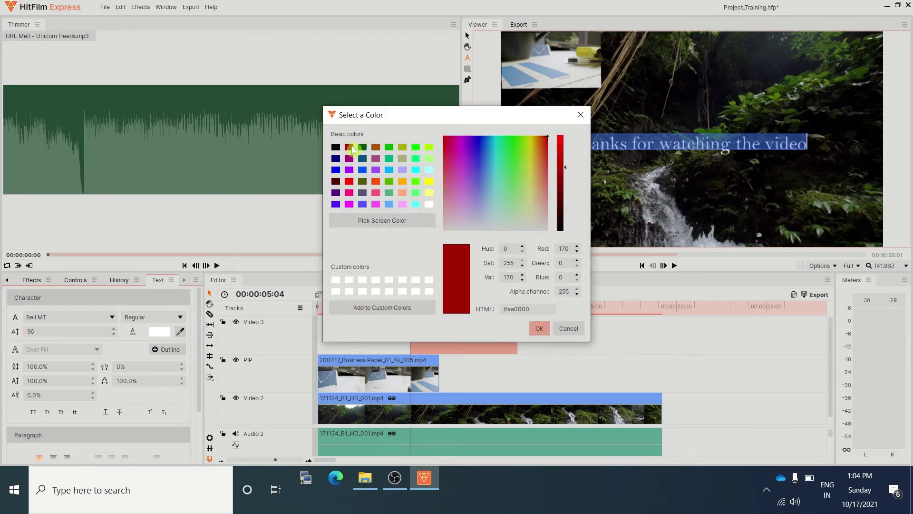
pyautogui.click(539, 330)
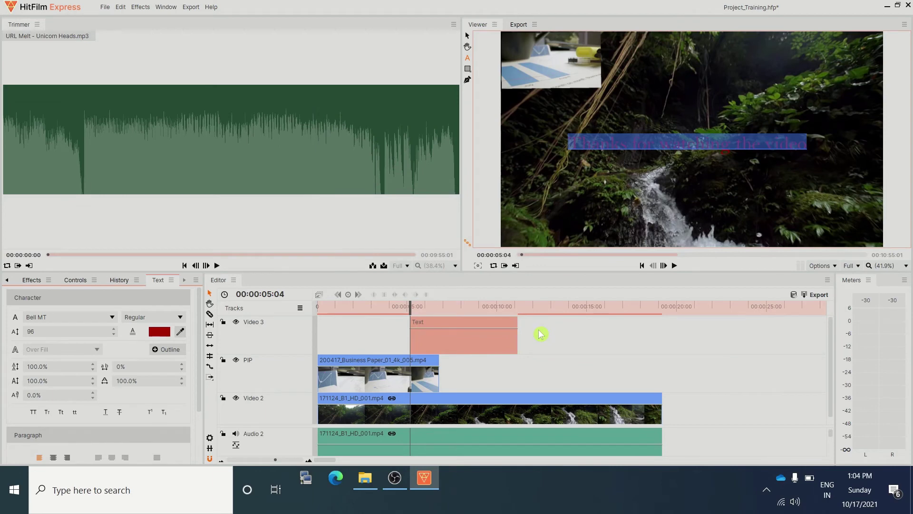
# Step: Undo the title's dark red colour change and give the text a red outline of 4.00, leaving text editing
pyautogui.hotkey('ctrl', 'z')
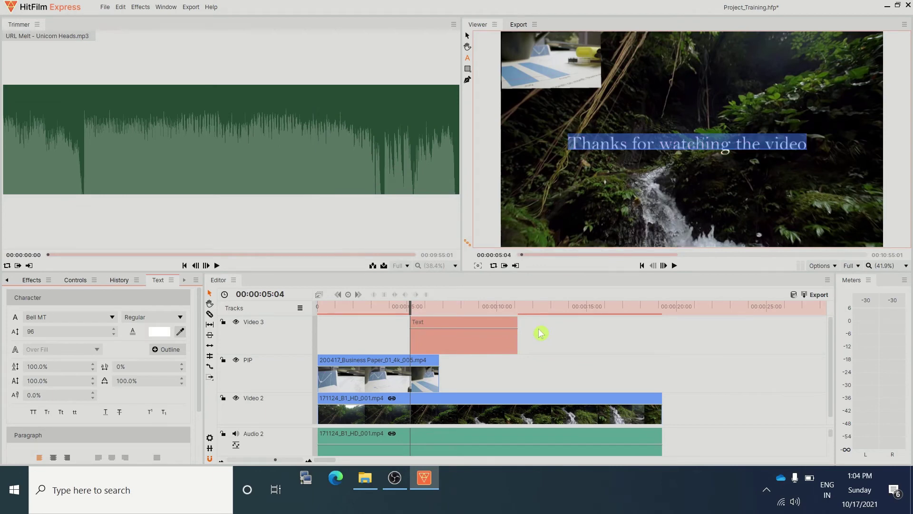
pyautogui.click(166, 349)
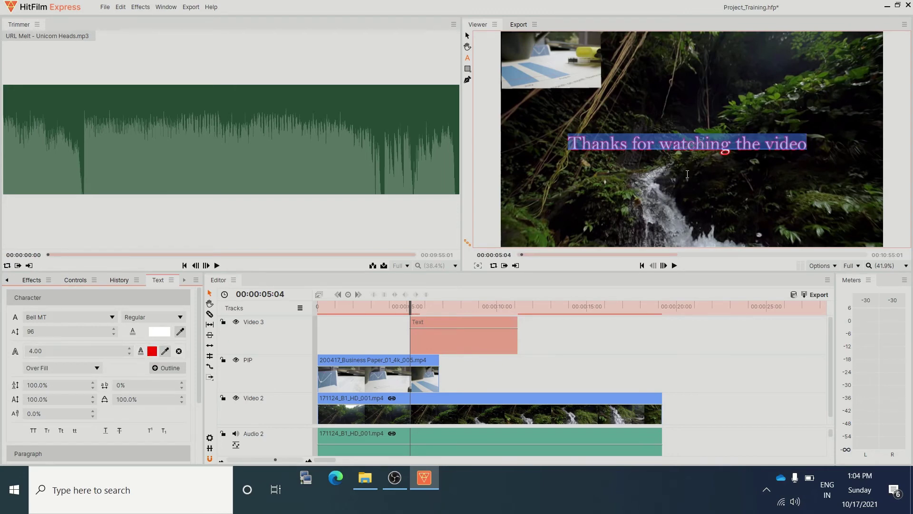
pyautogui.press('Escape')
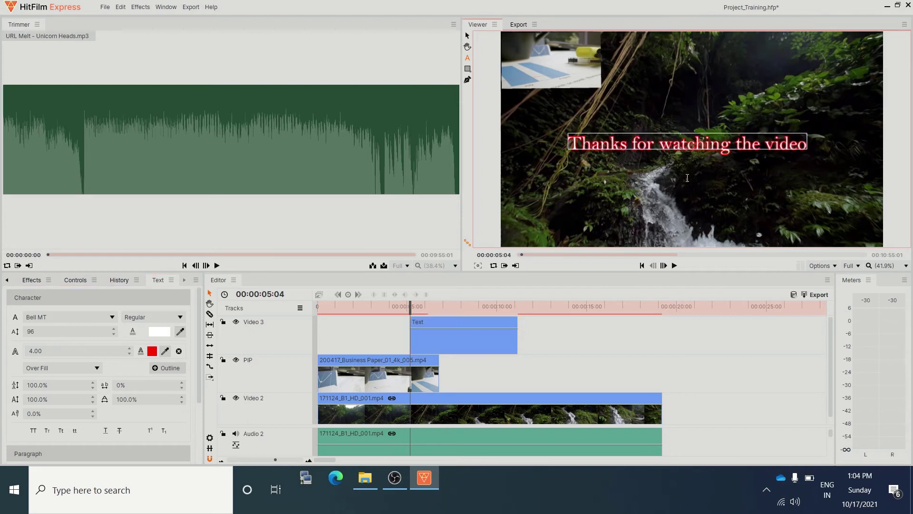
# Step: Preview the outlined title over the video from 00:00:02:12 to about 00:00:12:02
pyautogui.click(420, 338)
pyautogui.click(510, 344)
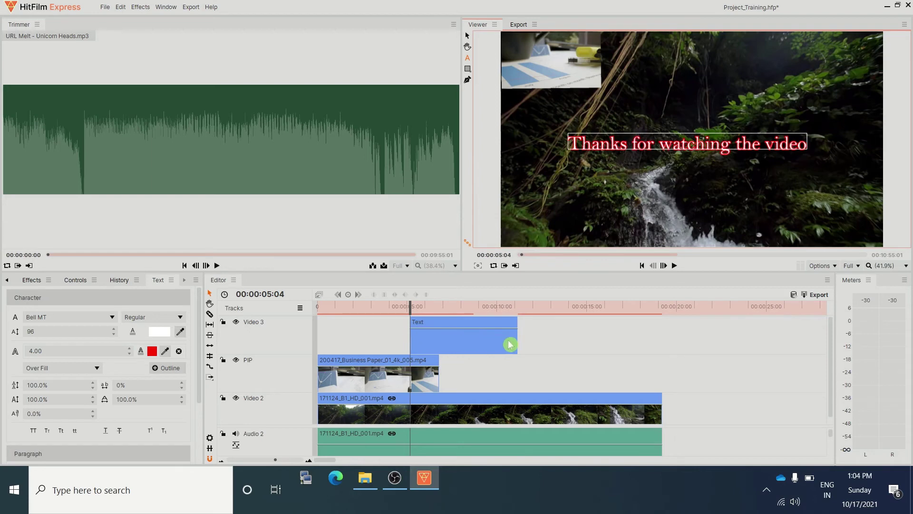
pyautogui.click(447, 414)
pyautogui.click(647, 414)
pyautogui.moveTo(409, 307); pyautogui.dragTo(362, 307)
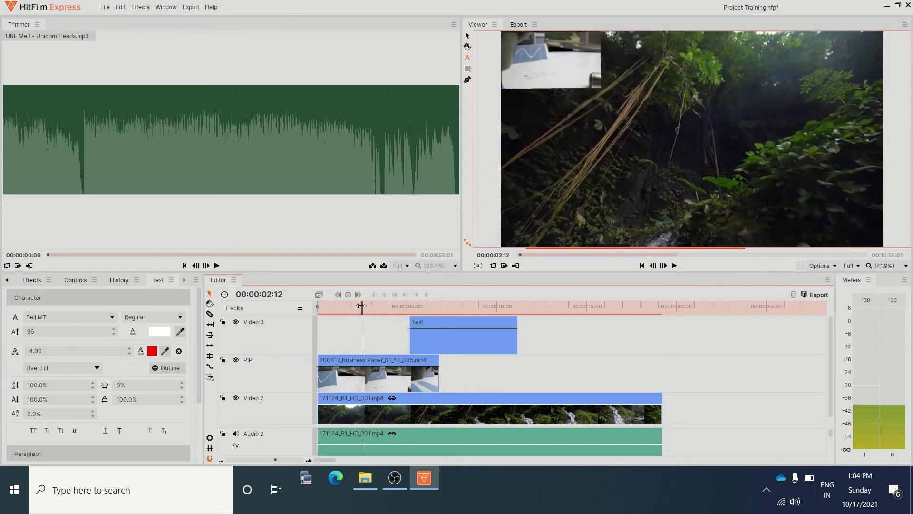
pyautogui.click(676, 265)
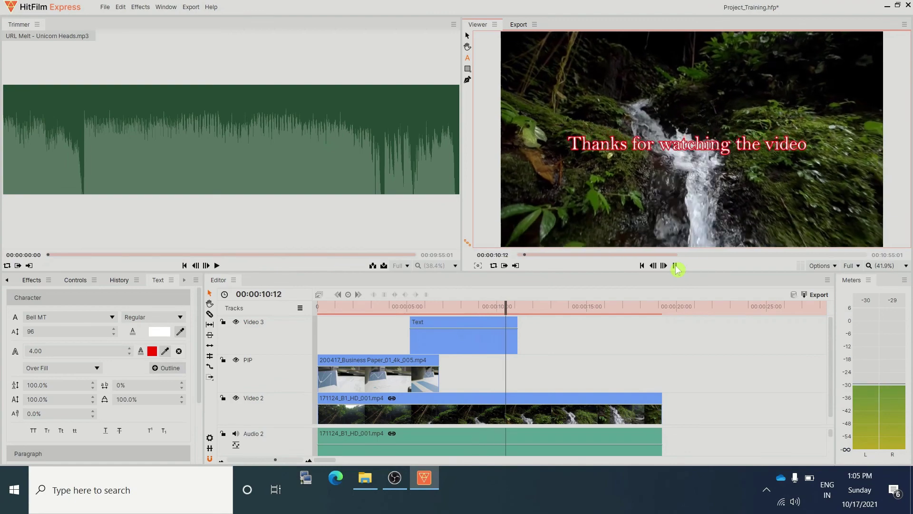
pyautogui.click(675, 266)
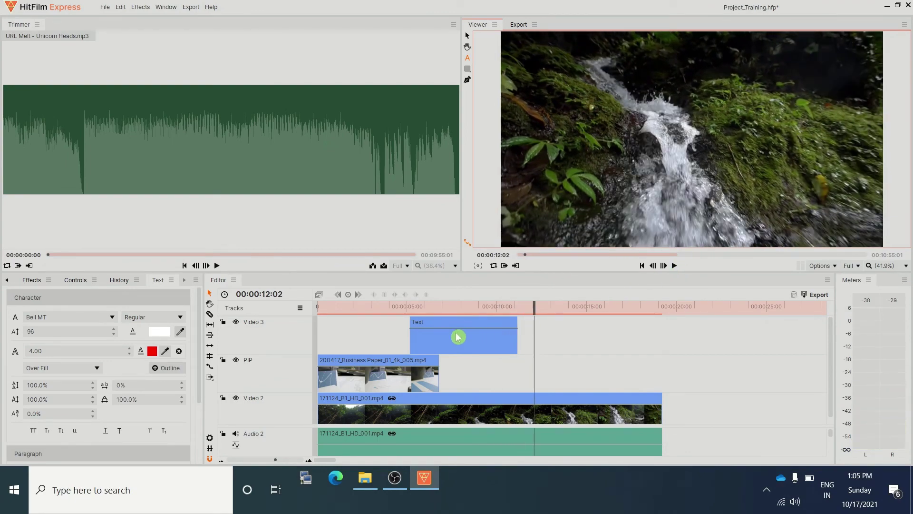
# Step: Fade in the Text clip with opacity keyframes at its start and about 1.5 seconds in, lowering the starting one to the minimum
pyautogui.click(428, 326)
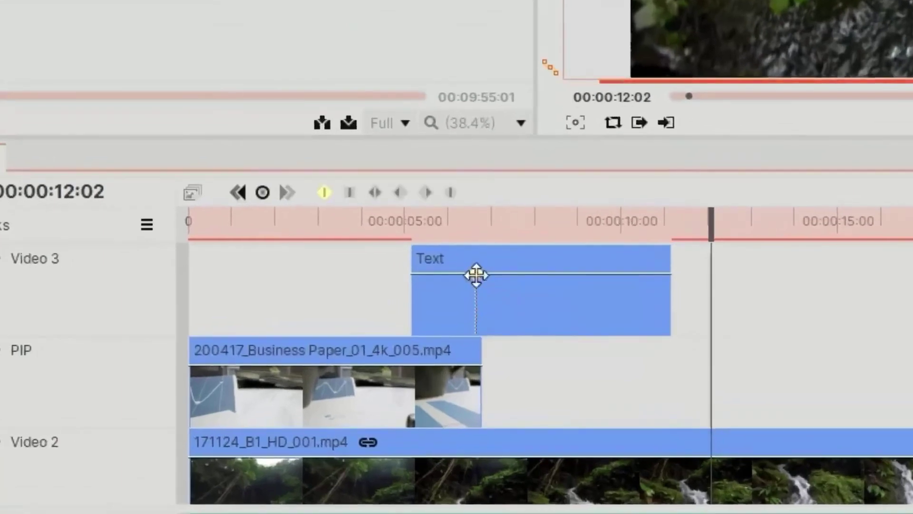
pyautogui.doubleClick(476, 275)
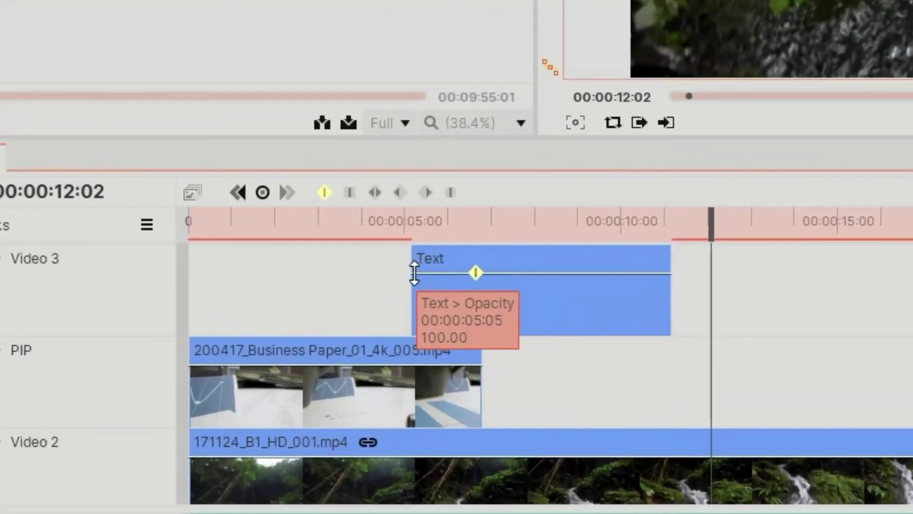
pyautogui.doubleClick(415, 274)
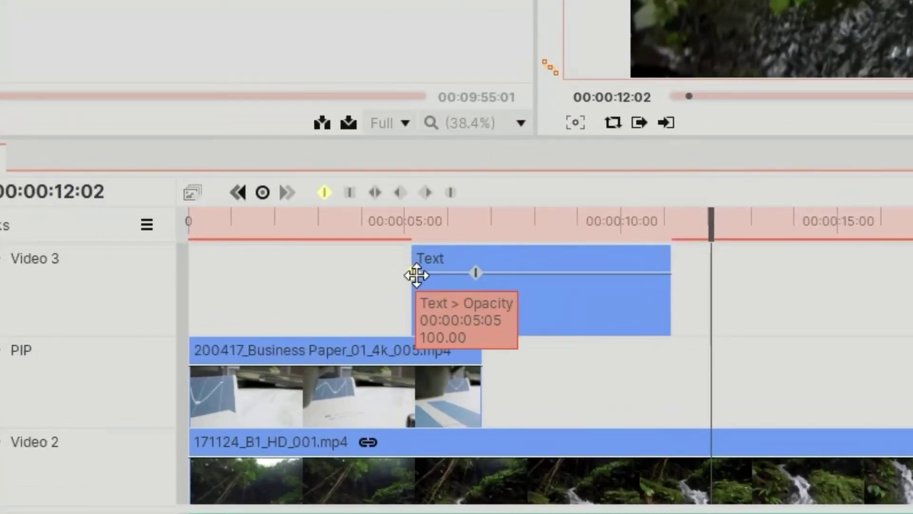
pyautogui.moveTo(417, 275); pyautogui.dragTo(404, 340)
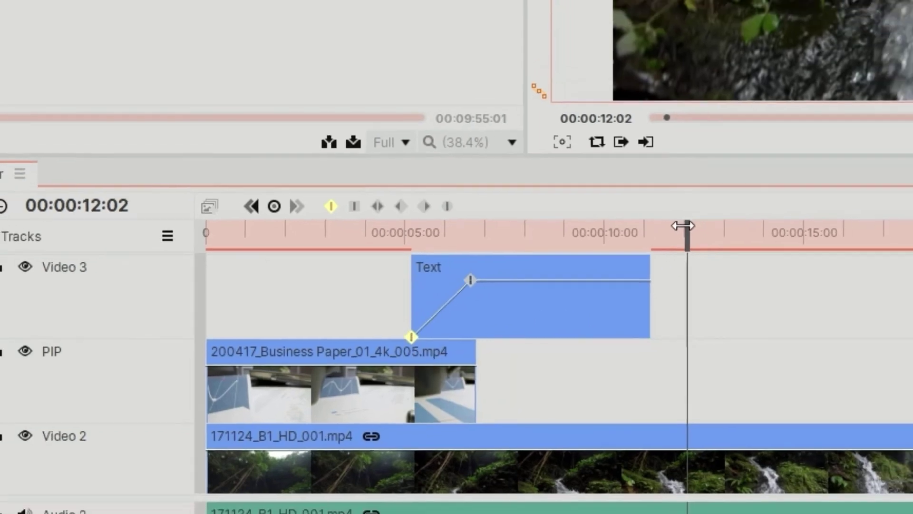
# Step: Preview the title's fade-in from just before the Text clip to about 00:00:10:17
pyautogui.moveTo(711, 223); pyautogui.dragTo(351, 237)
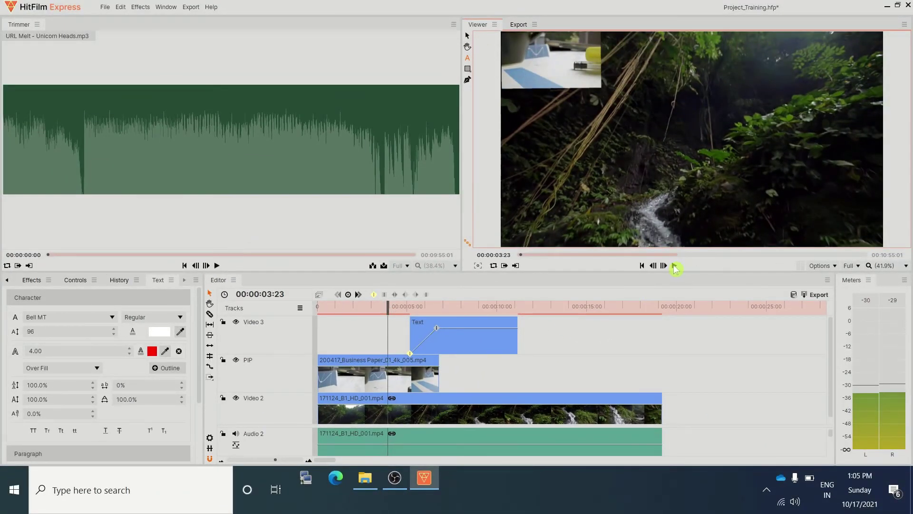
pyautogui.click(673, 265)
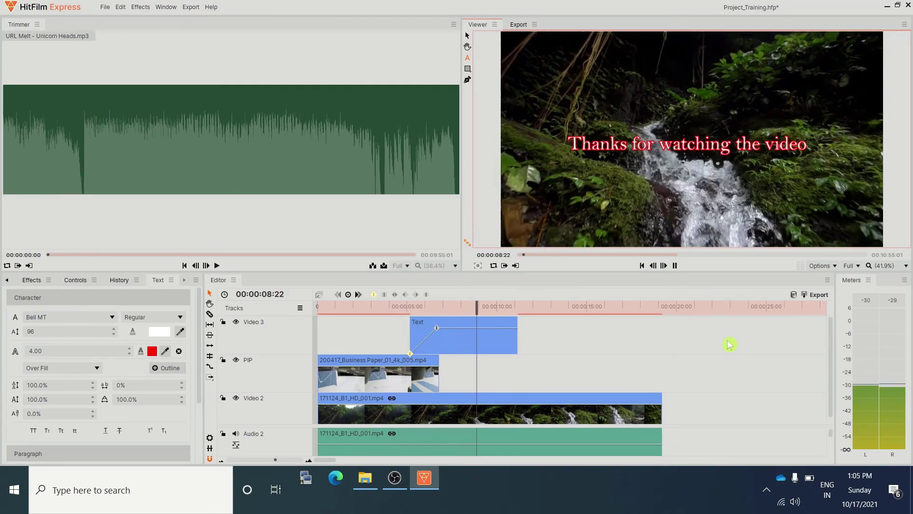
pyautogui.click(675, 264)
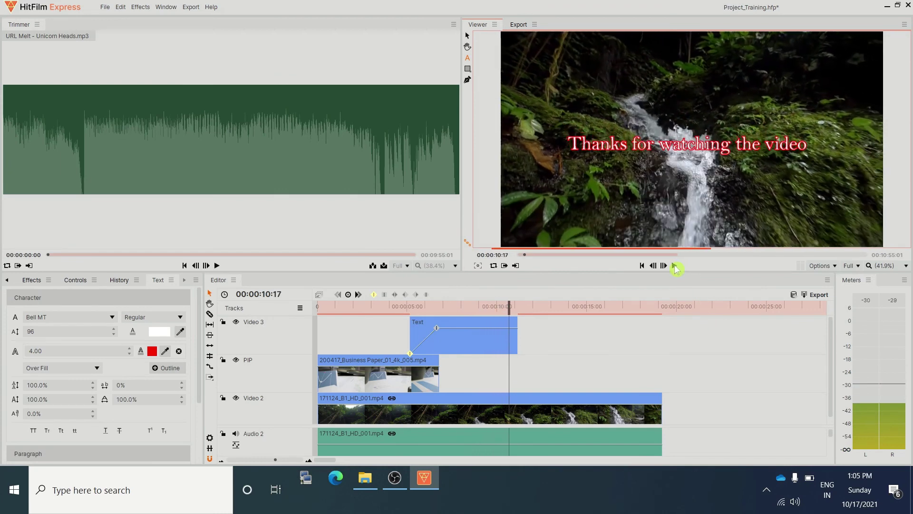
# Step: Stretch the Text clip with the Rate Stretch tool to end just past the Video 2 clip, and preview it to about 00:00:20:05
pyautogui.click(211, 367)
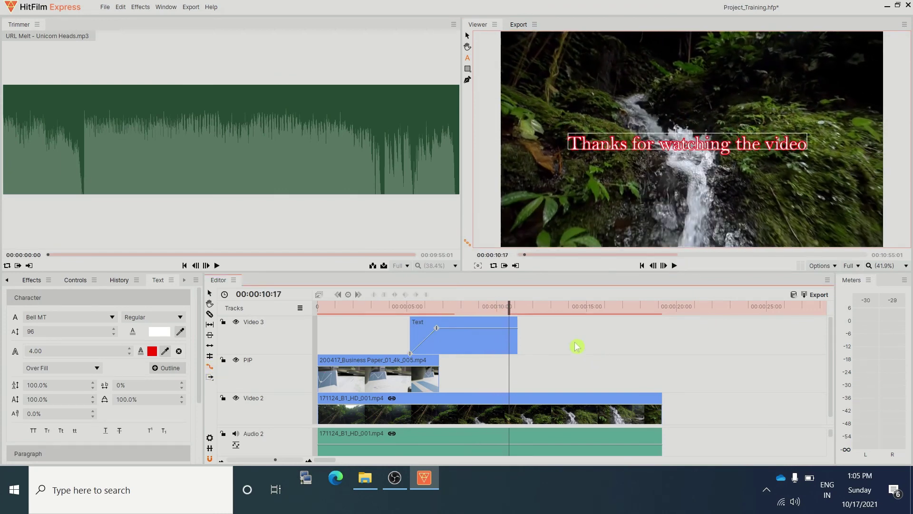
pyautogui.moveTo(519, 329); pyautogui.dragTo(668, 330)
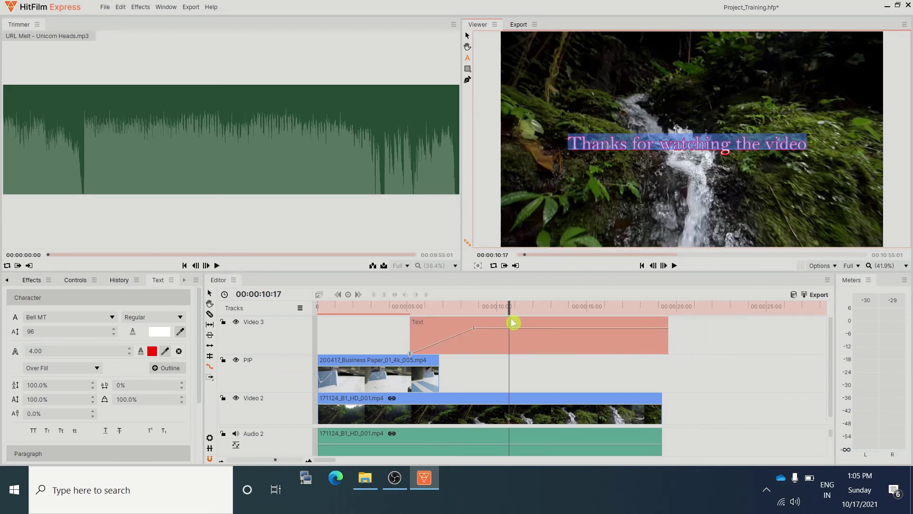
pyautogui.click(393, 310)
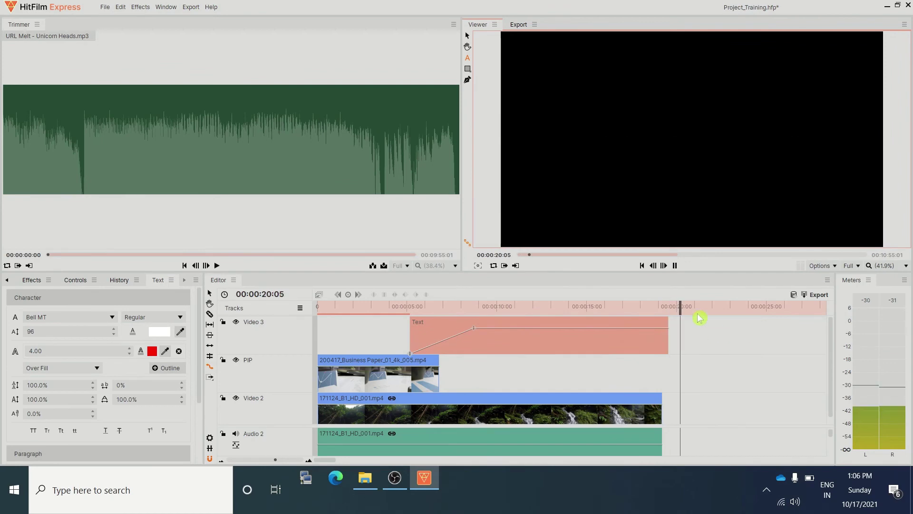
pyautogui.click(675, 265)
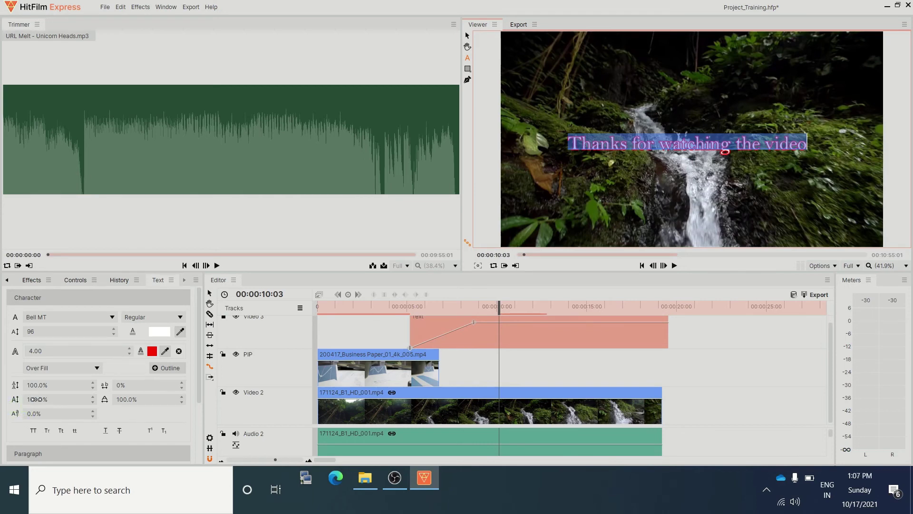
# Step: Set the title text's vertical scale to 165%, horizontal scale to 91% and character spacing to 65%
pyautogui.moveTo(36, 399)
pyautogui.mouseDown()
pyautogui.moveTo(88, 399)
pyautogui.moveTo(33, 399)
pyautogui.mouseUp()
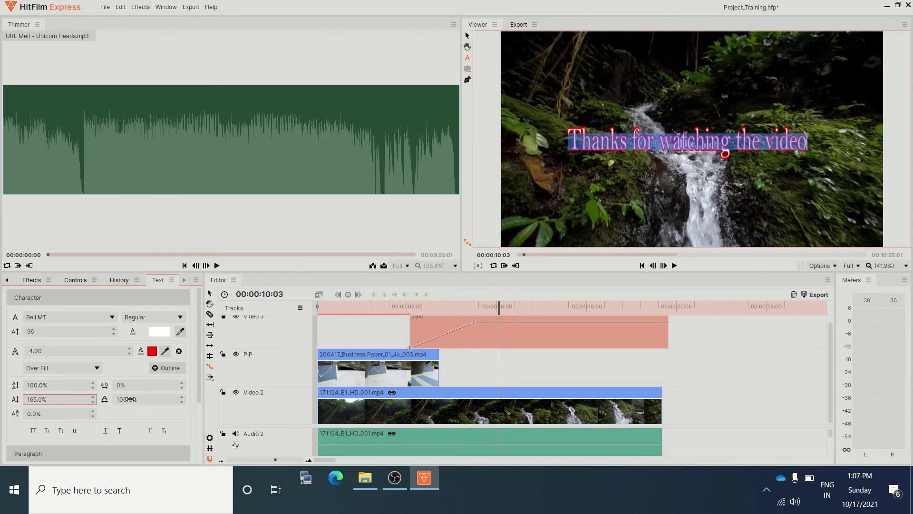
pyautogui.moveTo(128, 399)
pyautogui.mouseDown()
pyautogui.moveTo(147, 399)
pyautogui.moveTo(120, 399)
pyautogui.mouseUp()
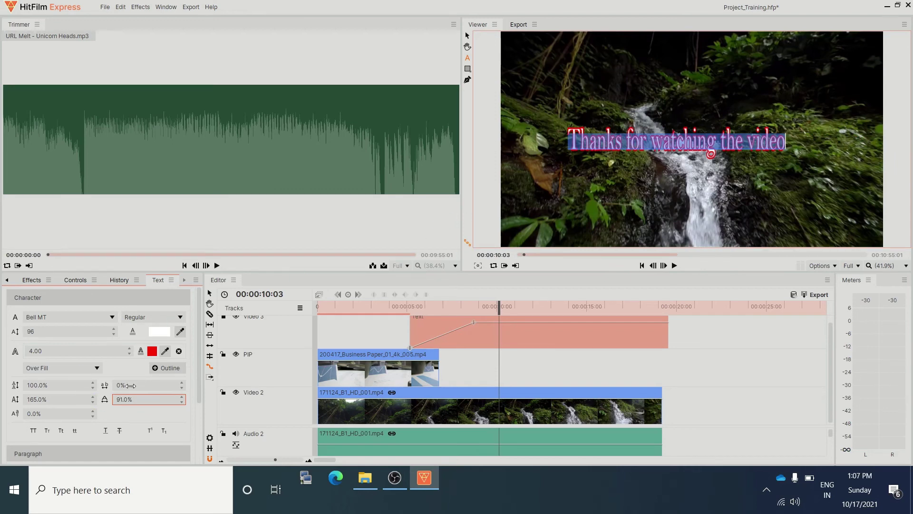
pyautogui.moveTo(129, 385); pyautogui.dragTo(157, 386)
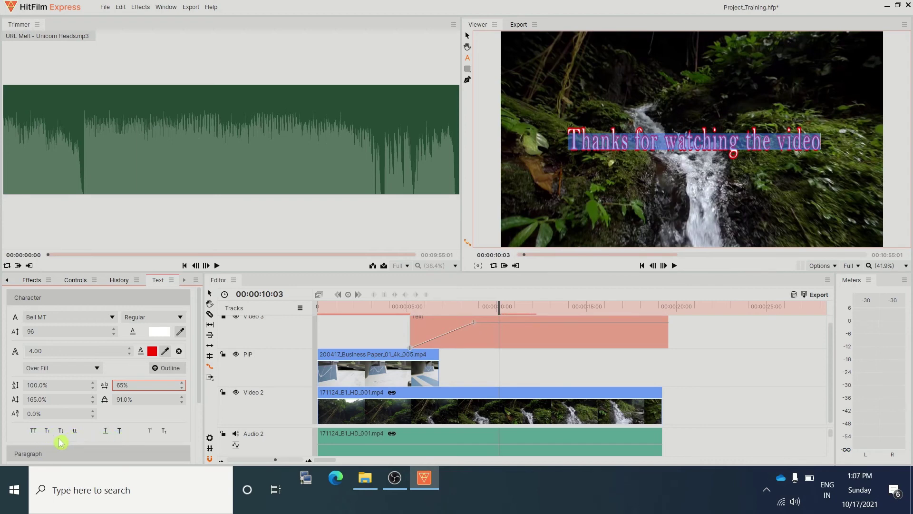
# Step: Try the all-caps, title-case and lowercase styles on the title text
pyautogui.click(33, 430)
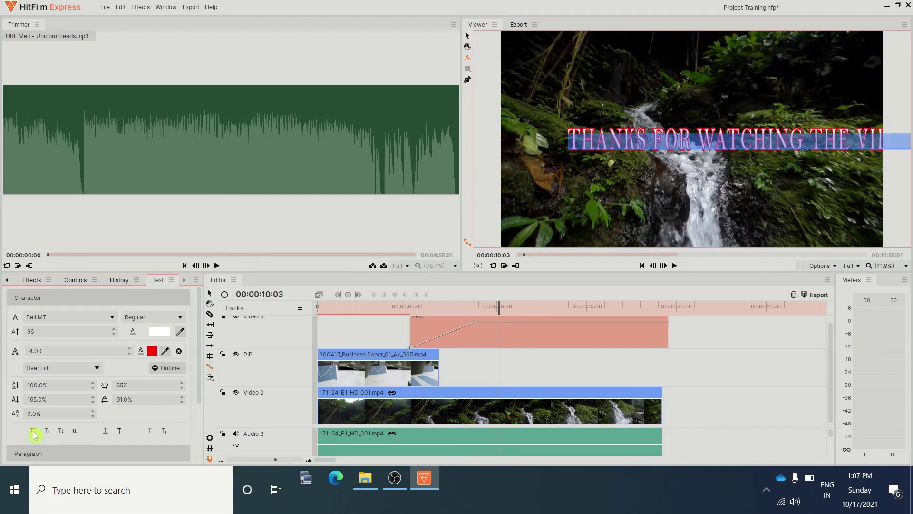
pyautogui.click(61, 432)
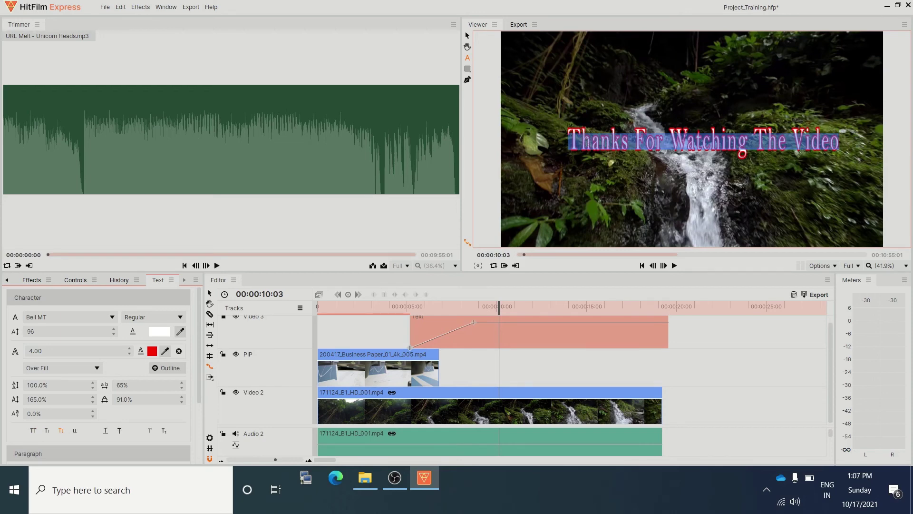
pyautogui.click(75, 431)
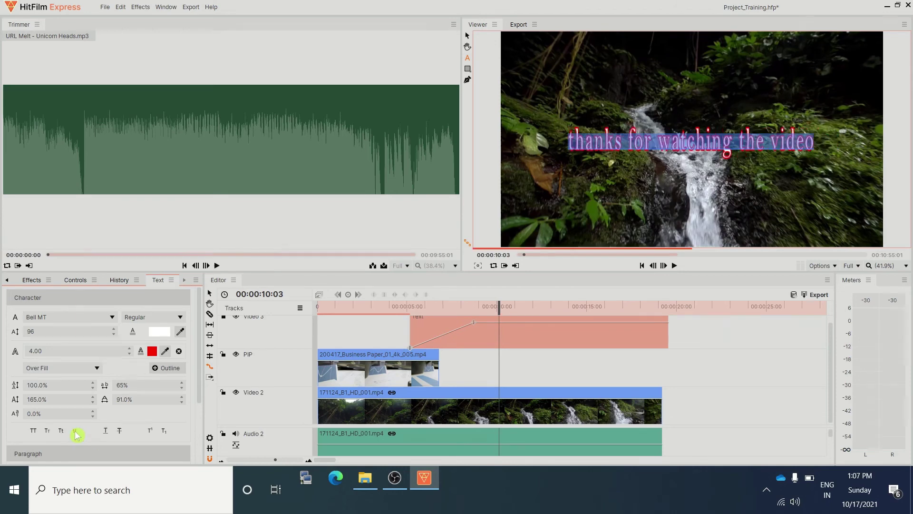
# Step: Try underline and strikethrough on the title text
pyautogui.click(106, 432)
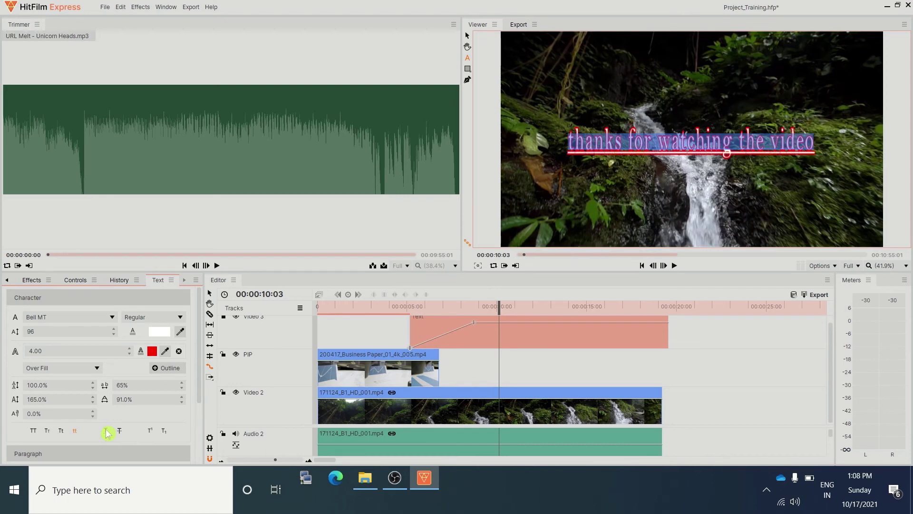
pyautogui.click(108, 432)
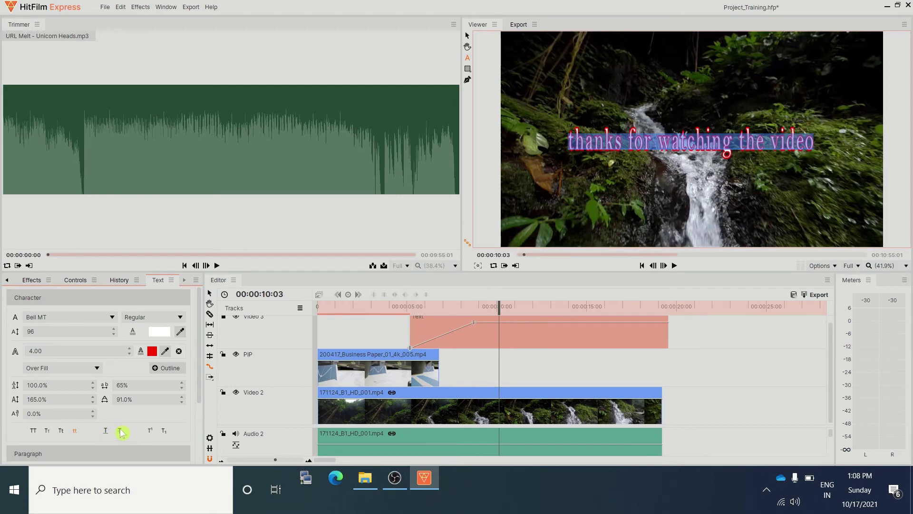
pyautogui.click(121, 432)
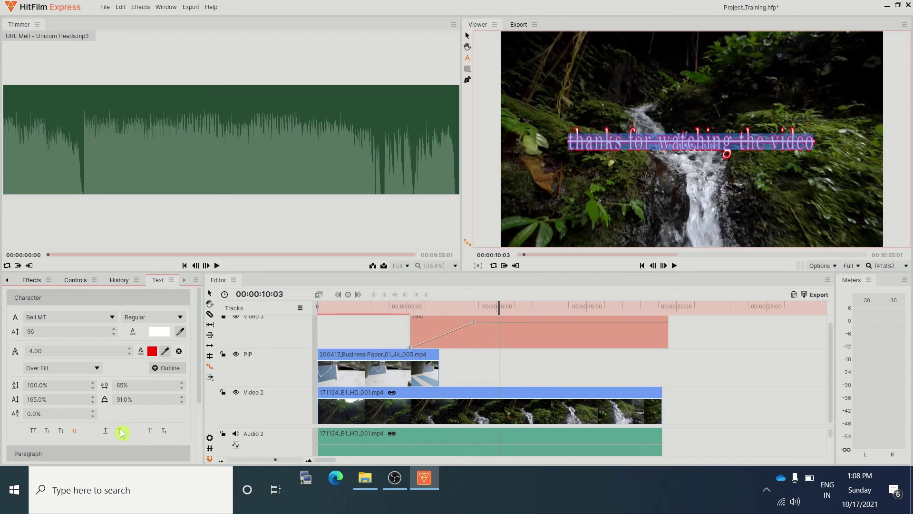
# Step: Try superscript on the title text, and set it to subscript in all caps
pyautogui.click(151, 431)
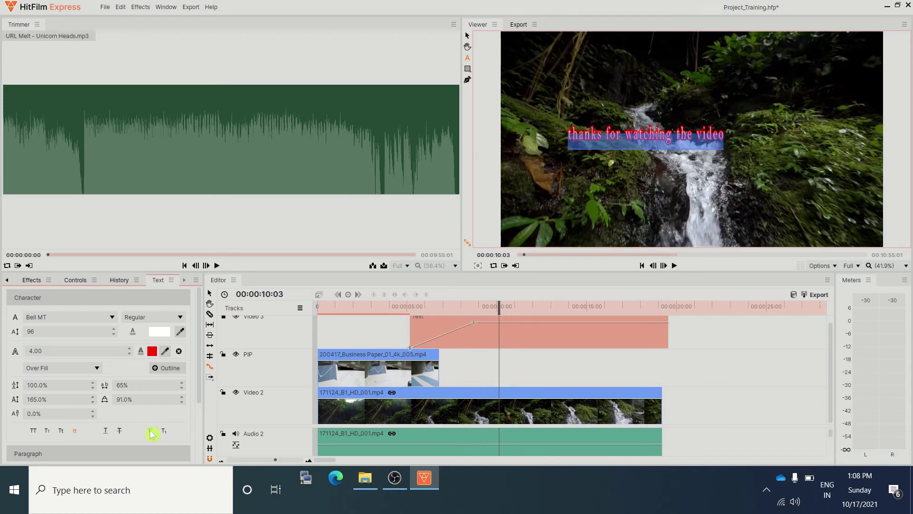
pyautogui.click(151, 432)
pyautogui.click(164, 431)
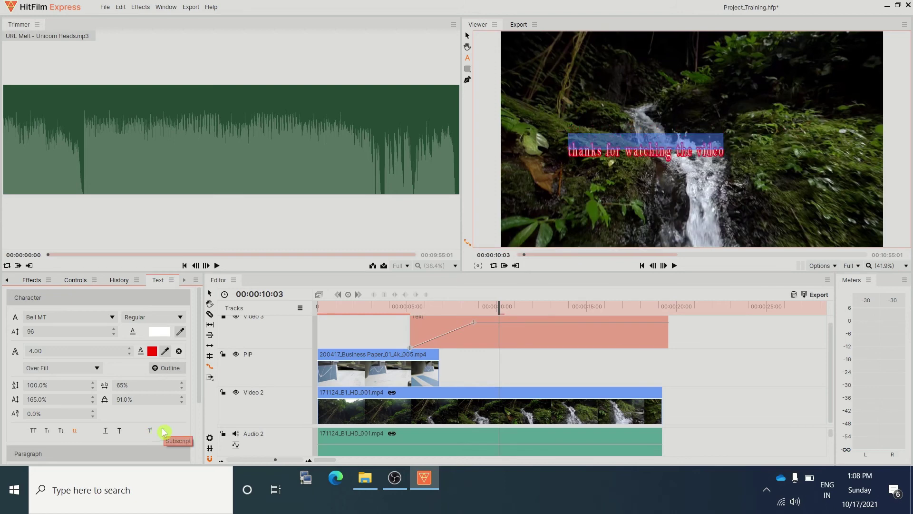
pyautogui.click(34, 431)
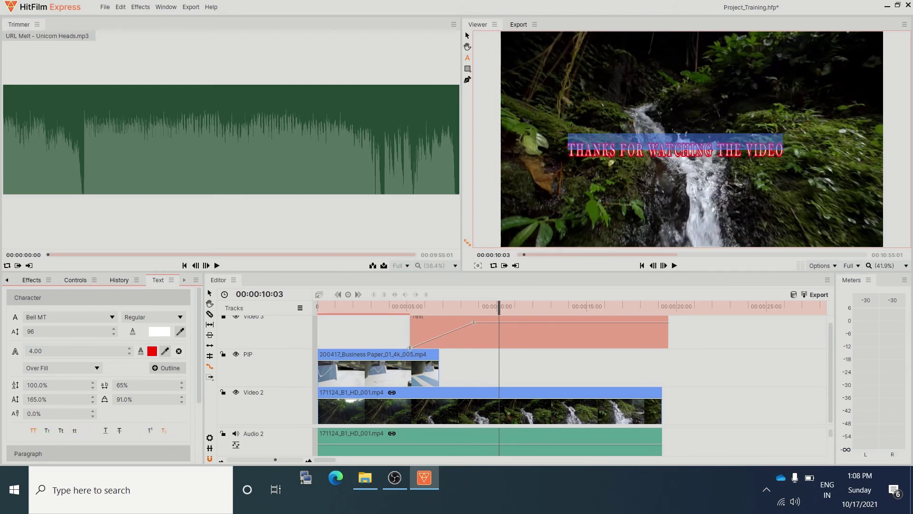
# Step: Move the title with the Select tool to the lower left corner of the video frame
pyautogui.click(467, 36)
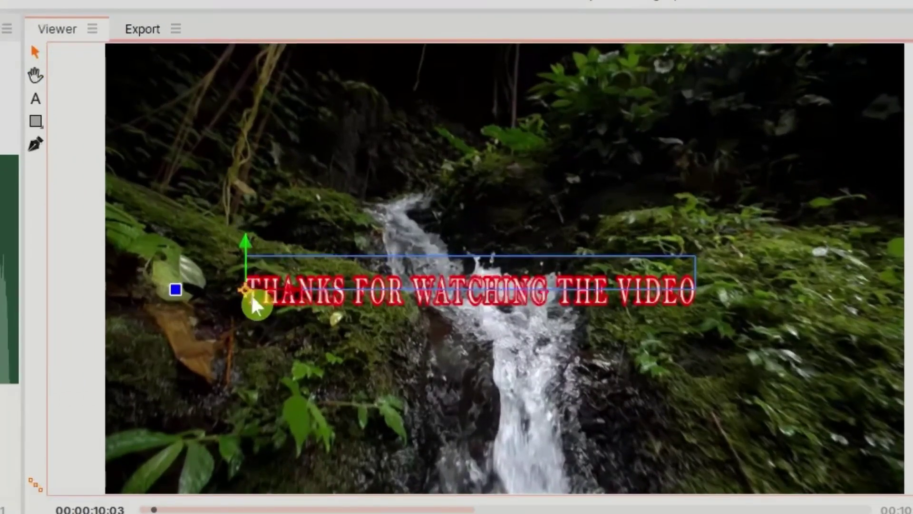
pyautogui.moveTo(244, 287); pyautogui.dragTo(117, 462)
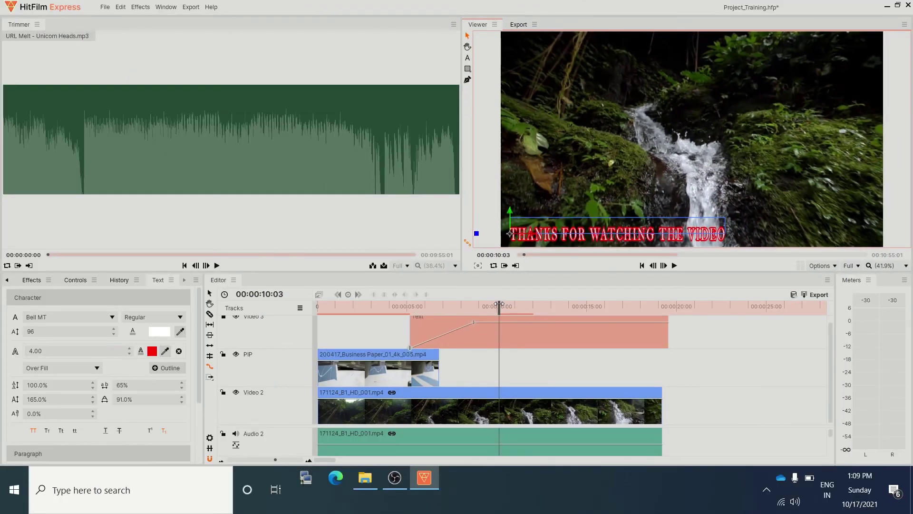
pyautogui.click(445, 340)
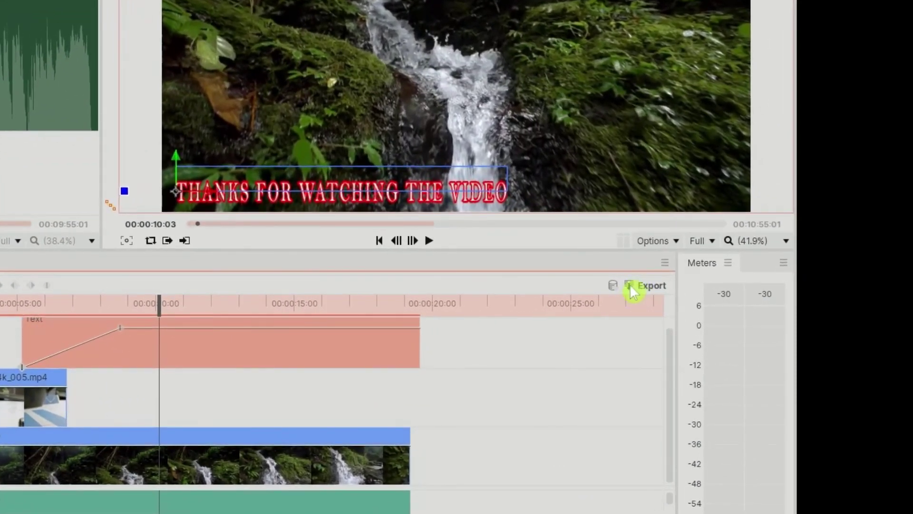
pyautogui.click(629, 286)
pyautogui.moveTo(651, 333)
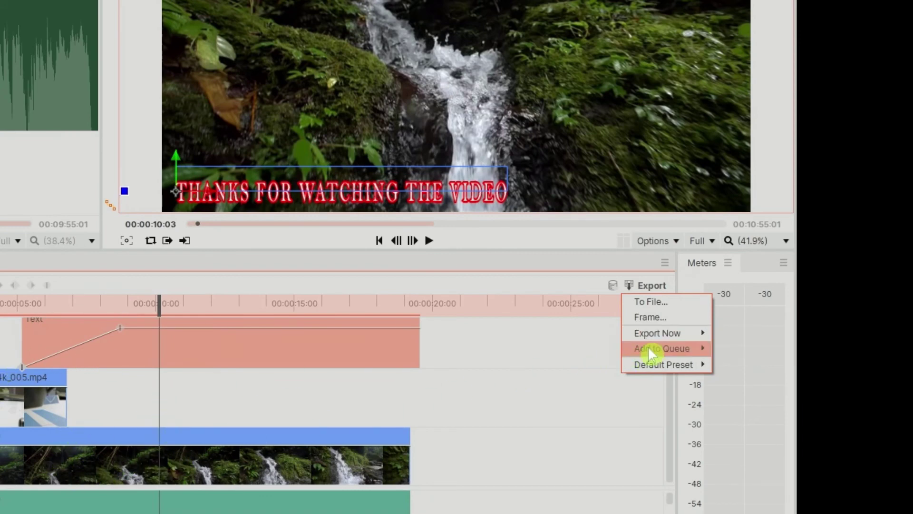
pyautogui.moveTo(675, 333)
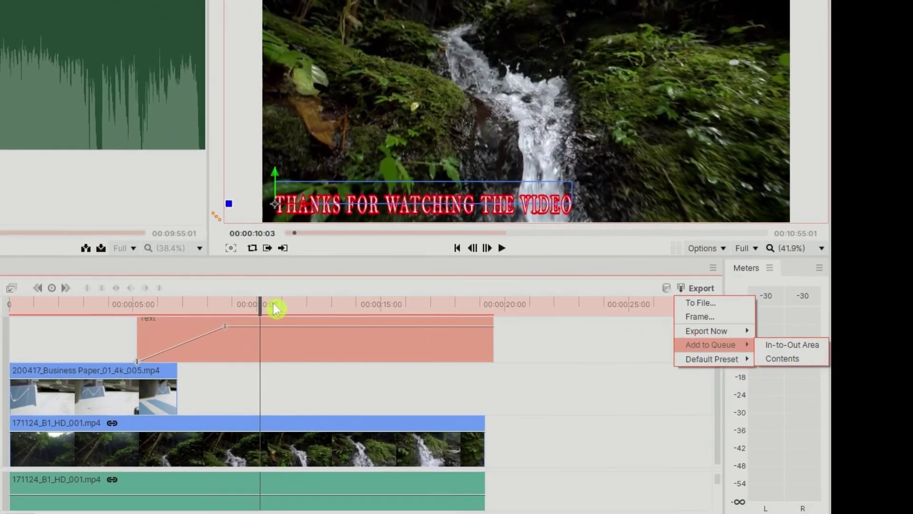
pyautogui.click(273, 309)
# Step: Return the playhead to the start of the timeline and export the timeline's contents immediately
pyautogui.moveTo(273, 308); pyautogui.dragTo(10, 307)
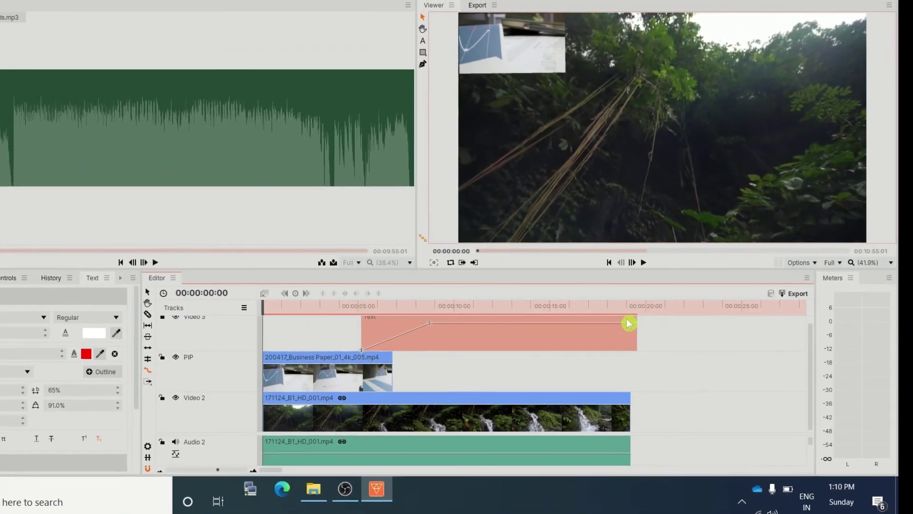
pyautogui.click(806, 295)
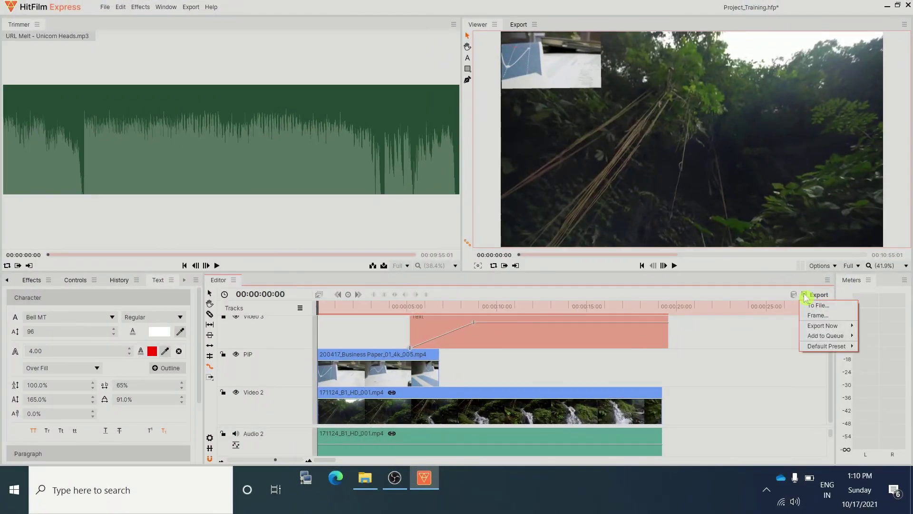
pyautogui.moveTo(838, 328)
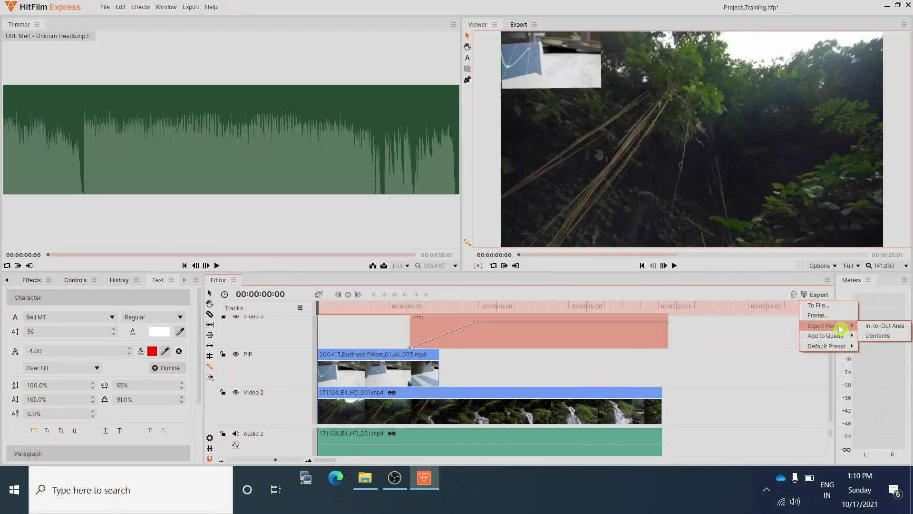
pyautogui.click(882, 337)
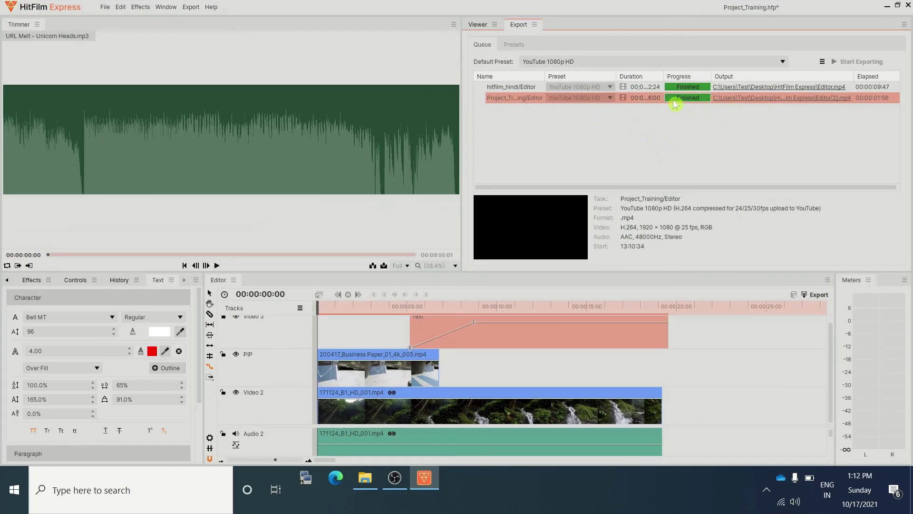
# Step: Open the output location of the exported Editor[2].mp4 and play the video full screen in VLC media player
pyautogui.click(766, 101)
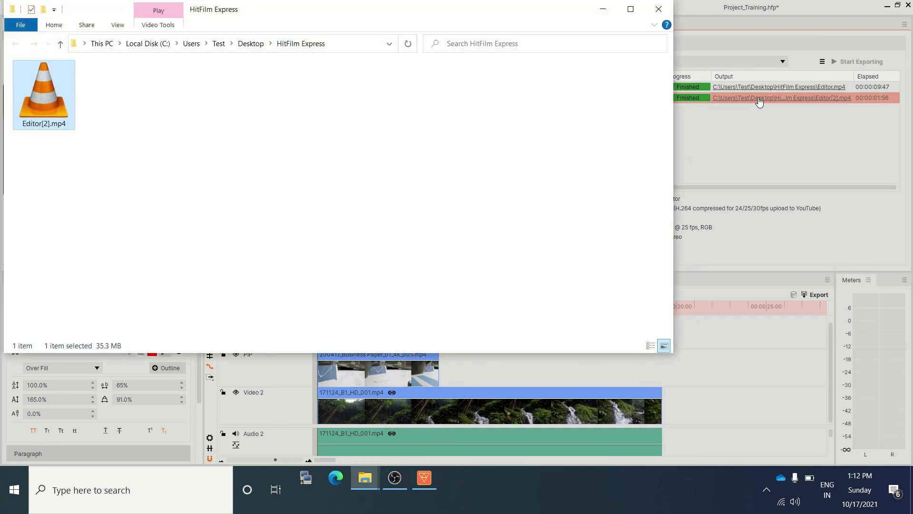
pyautogui.rightClick(44, 106)
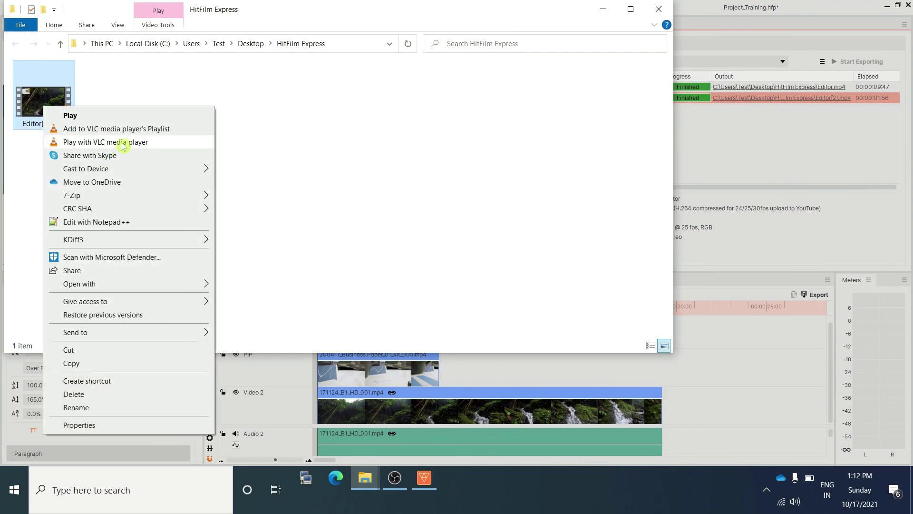
pyautogui.click(127, 144)
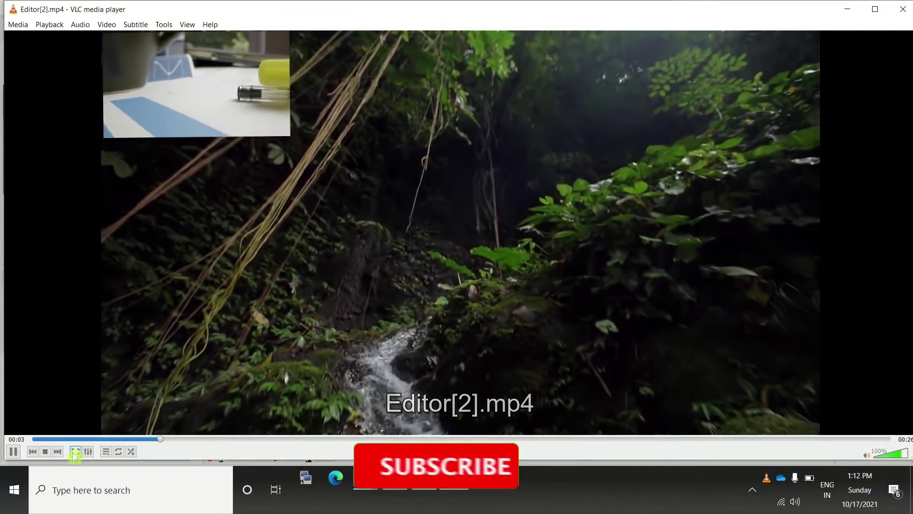
pyautogui.click(75, 451)
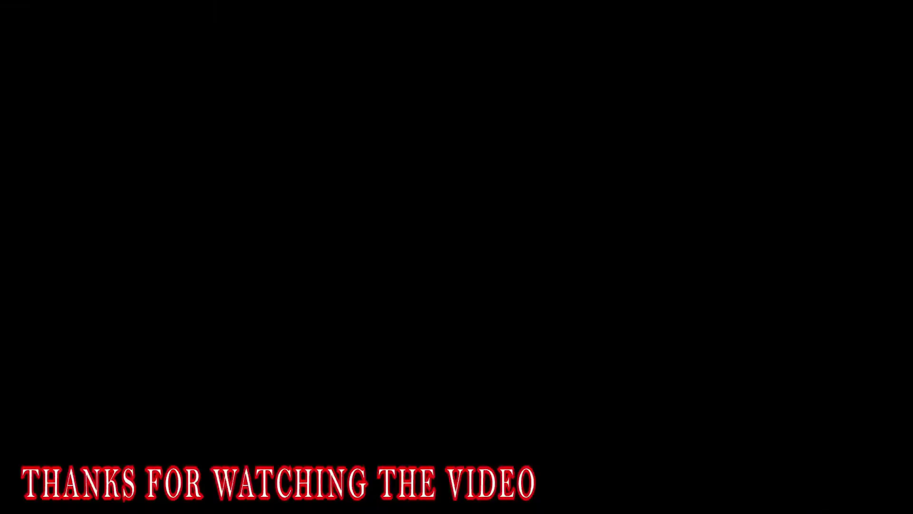
pyautogui.moveTo(615, 355)
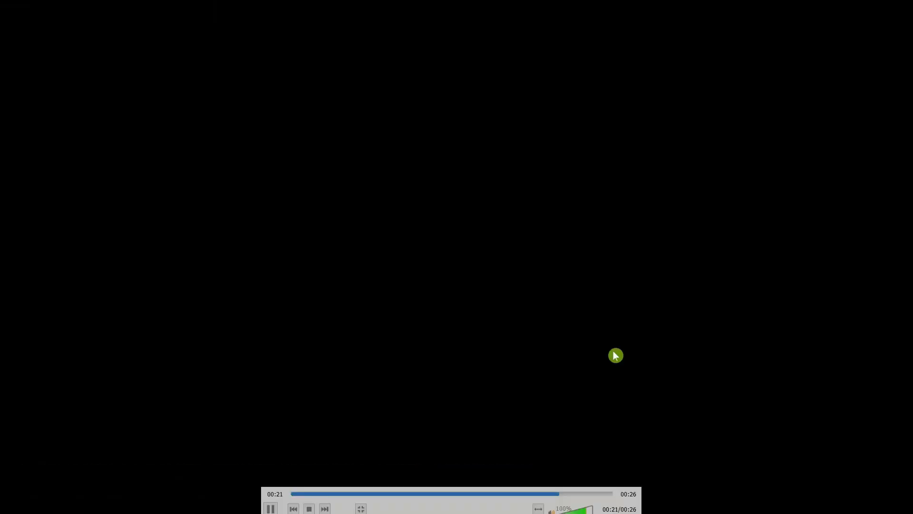